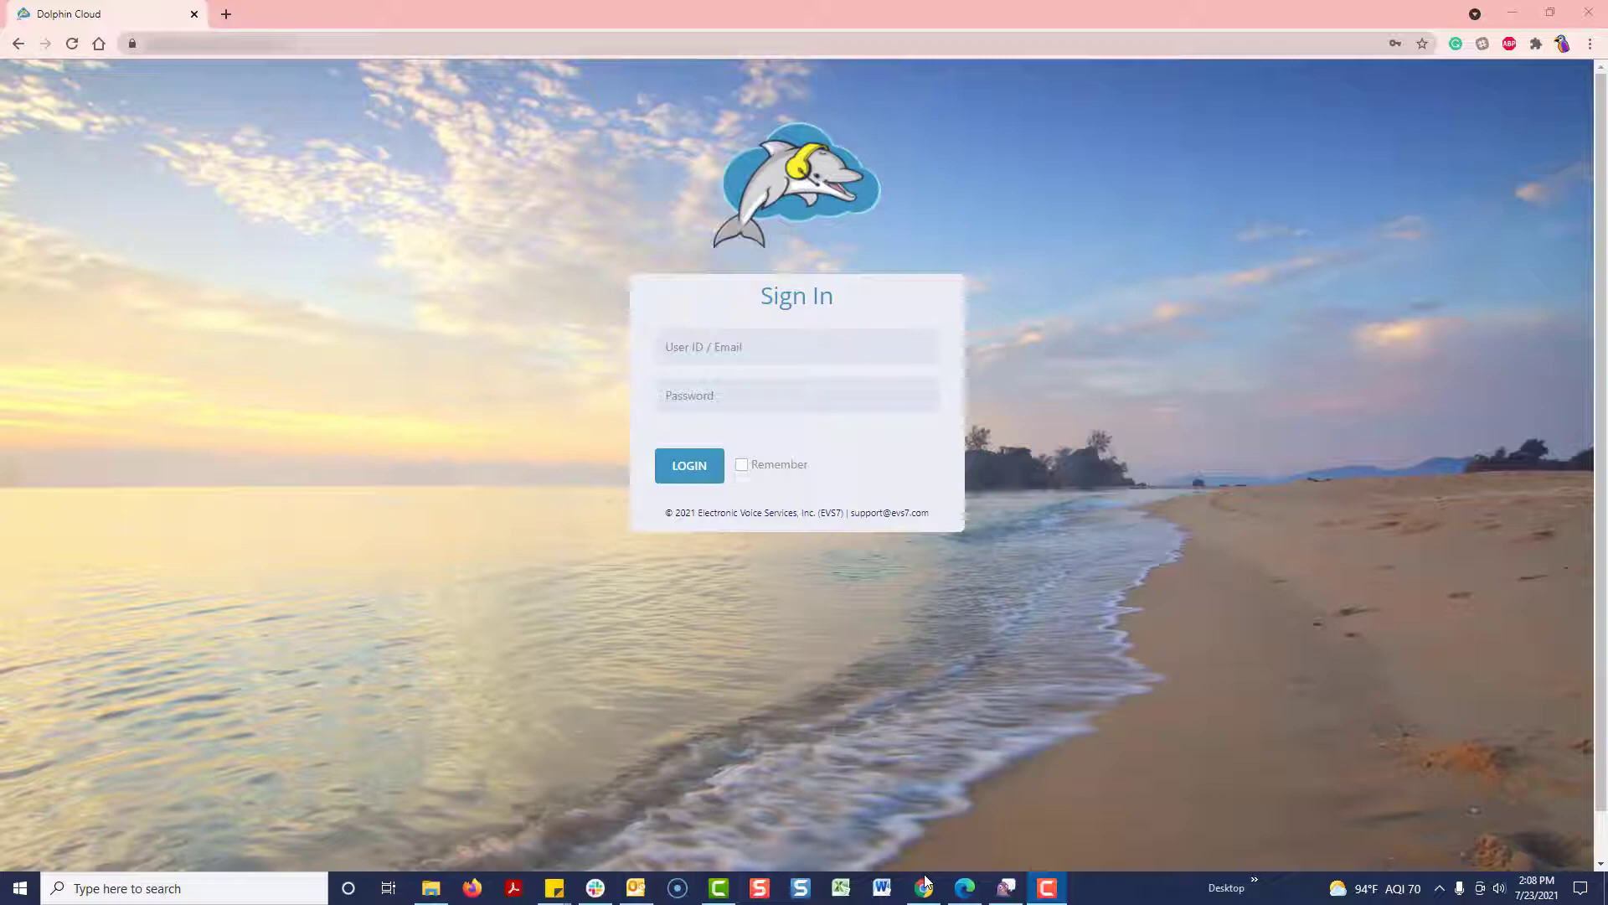
Step: Switch to the Microsoft Edge window showing the Dolphin Cloud sign-in page
mouse_move(925, 885)
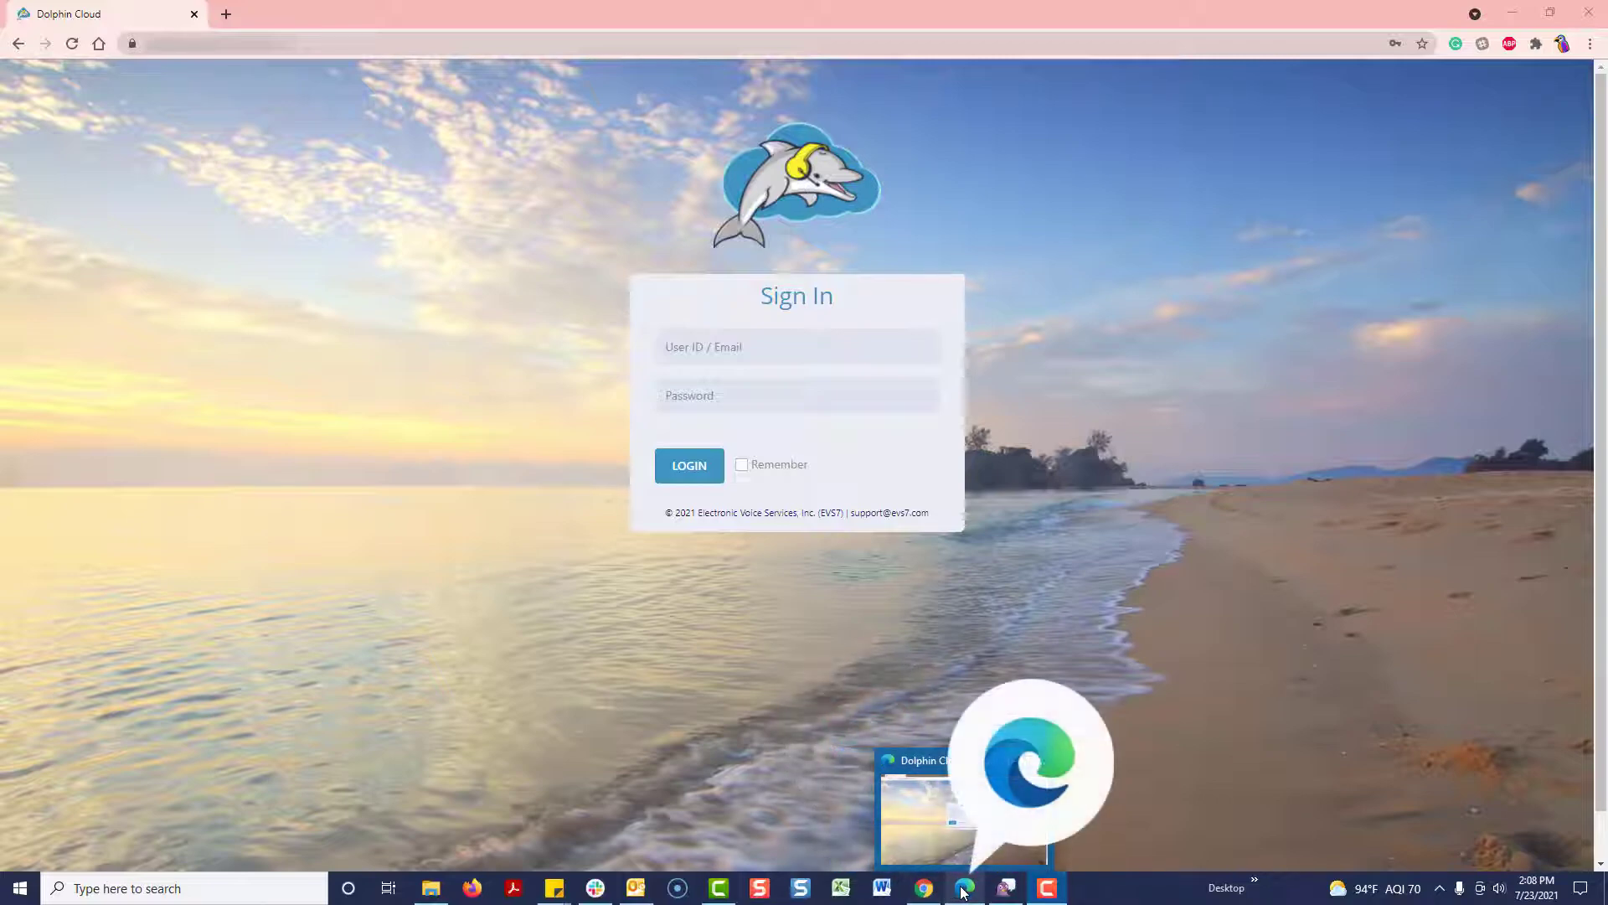
left_click(963, 893)
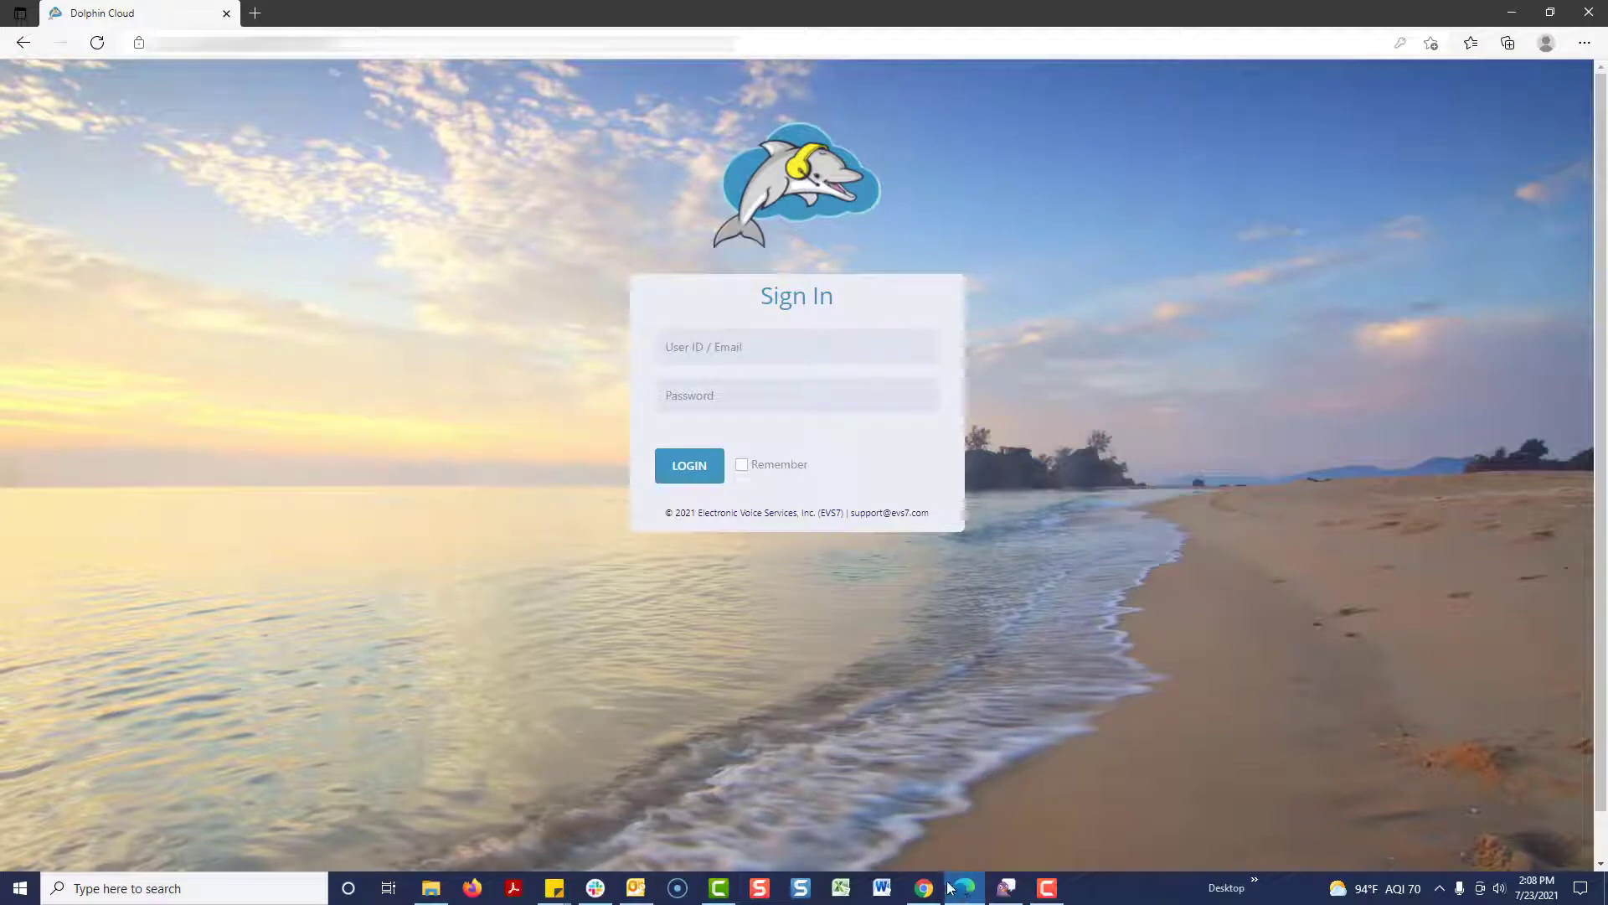
Step: Return to Chrome and log in with the saved user ID and password
left_click(924, 888)
left_click(826, 349)
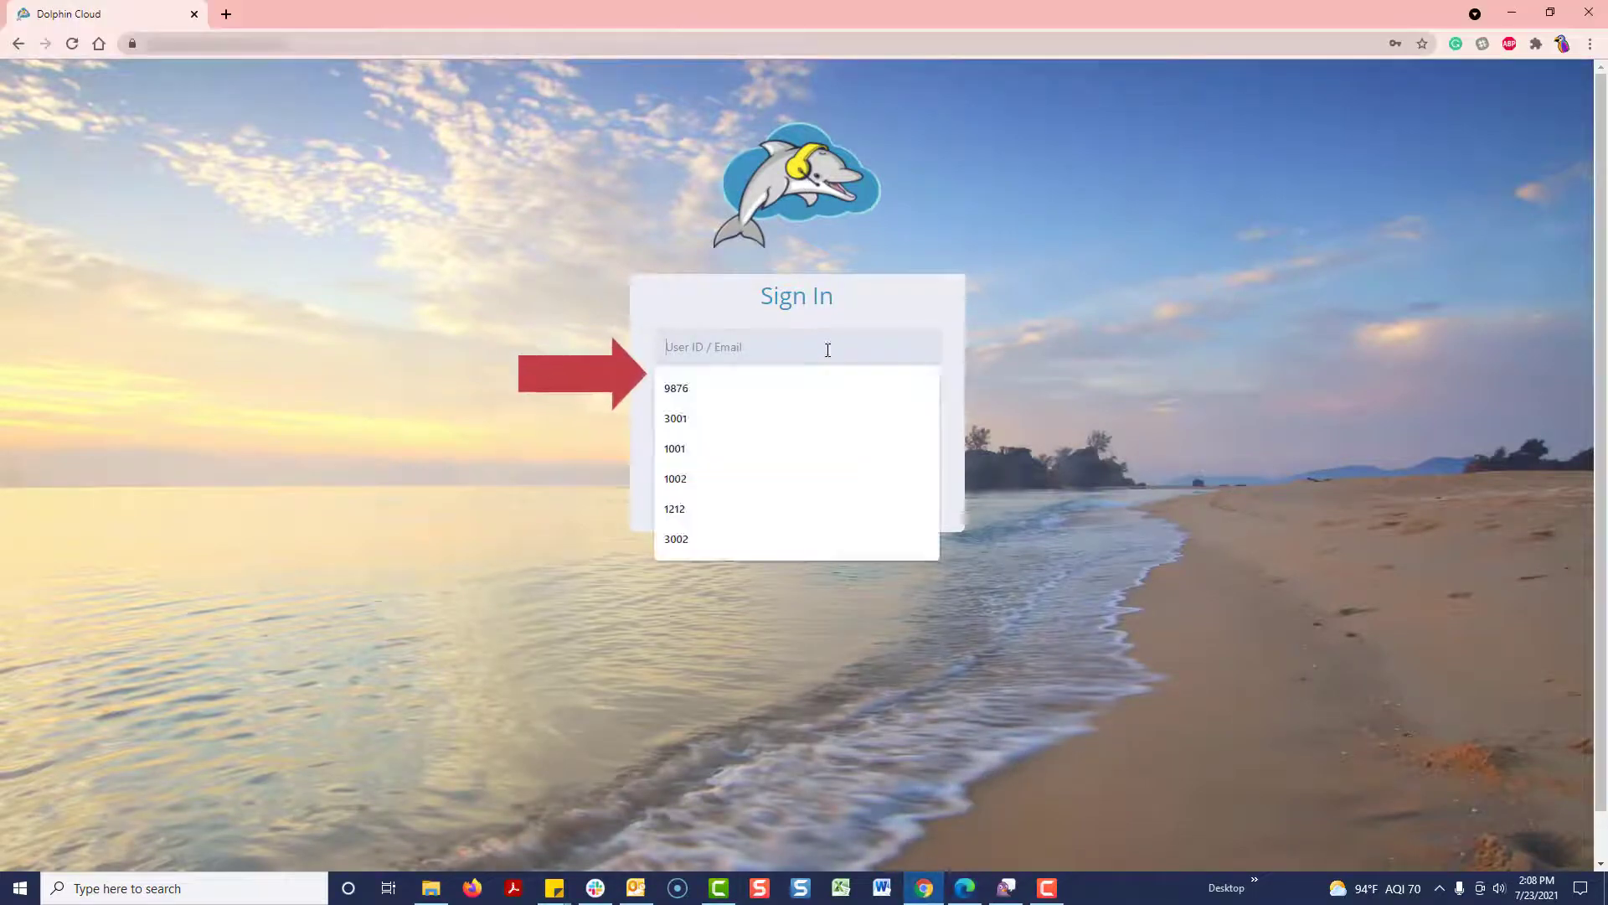
left_click(784, 407)
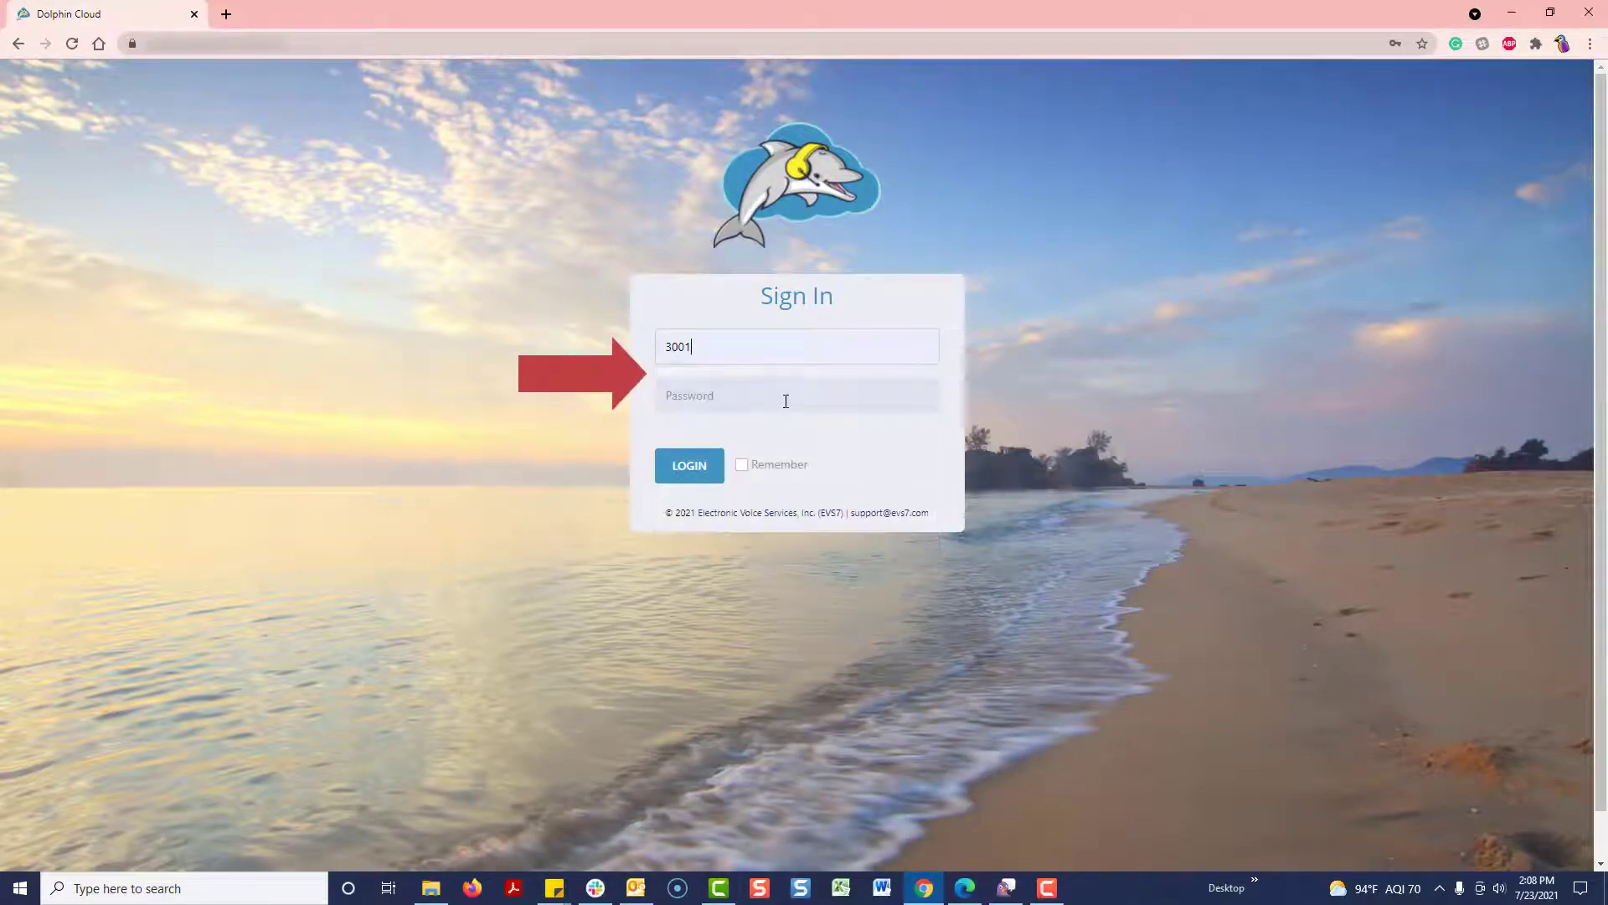
left_click(786, 395)
left_click(770, 492)
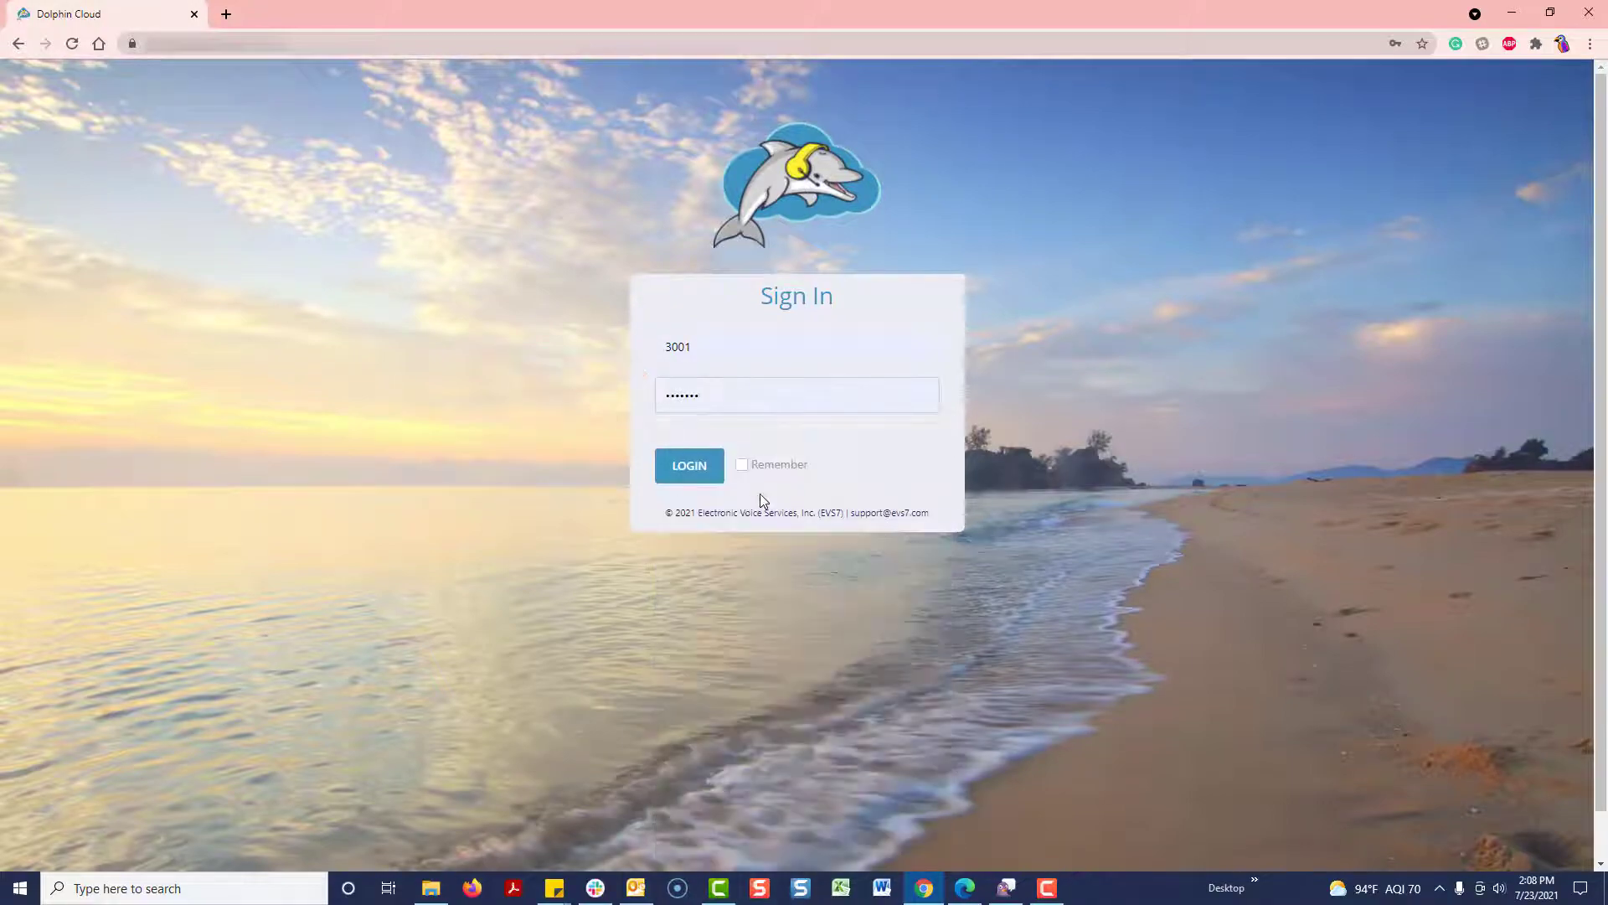
left_click(690, 466)
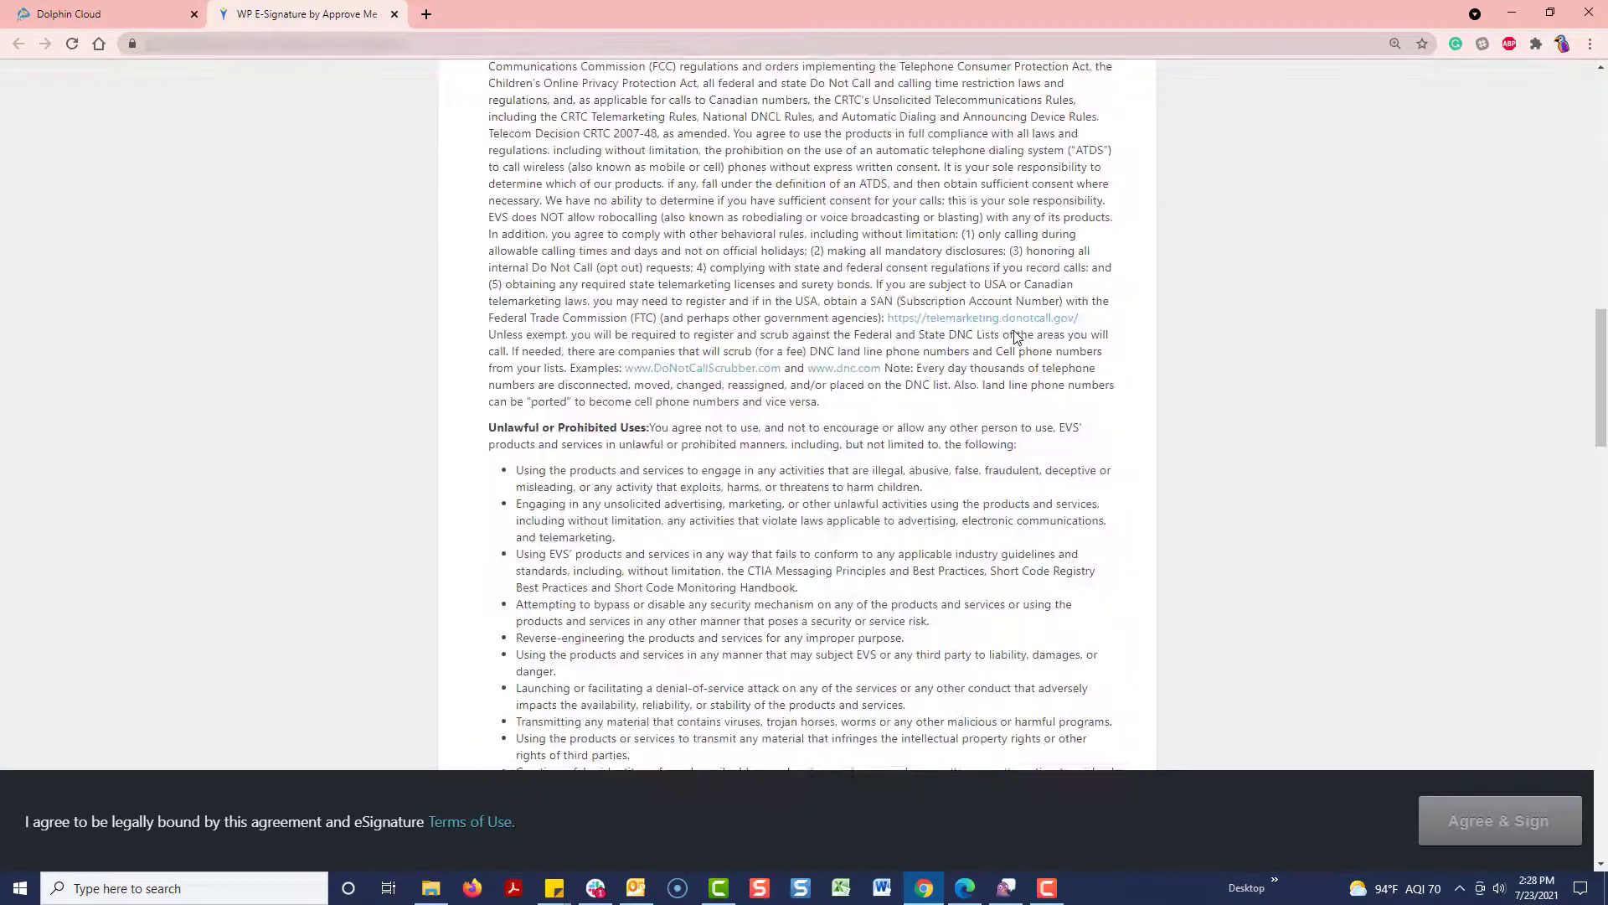
Step: Enter 'ABC Company' as the company name and fill in the phone number
left_click(661, 488)
type("ABC C")
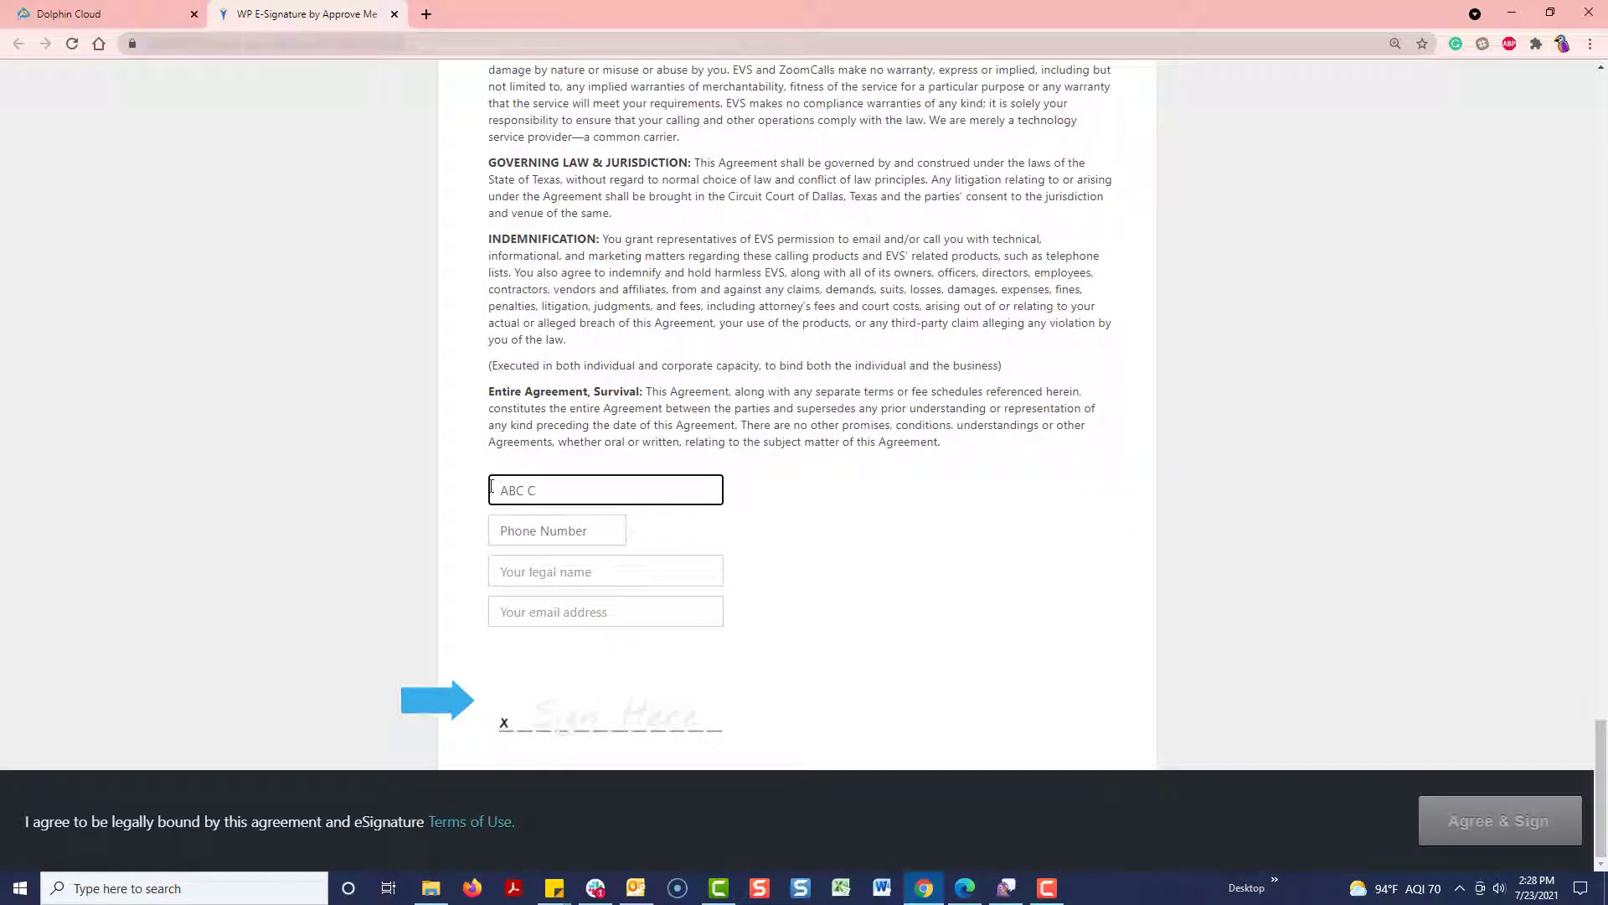
type("ompany")
key("Tab")
Step: Autofill the legal name and email from suggestions, then start signing the agreement
key("Tab")
type("Mel")
key("Down")
key("Return")
key("Tab")
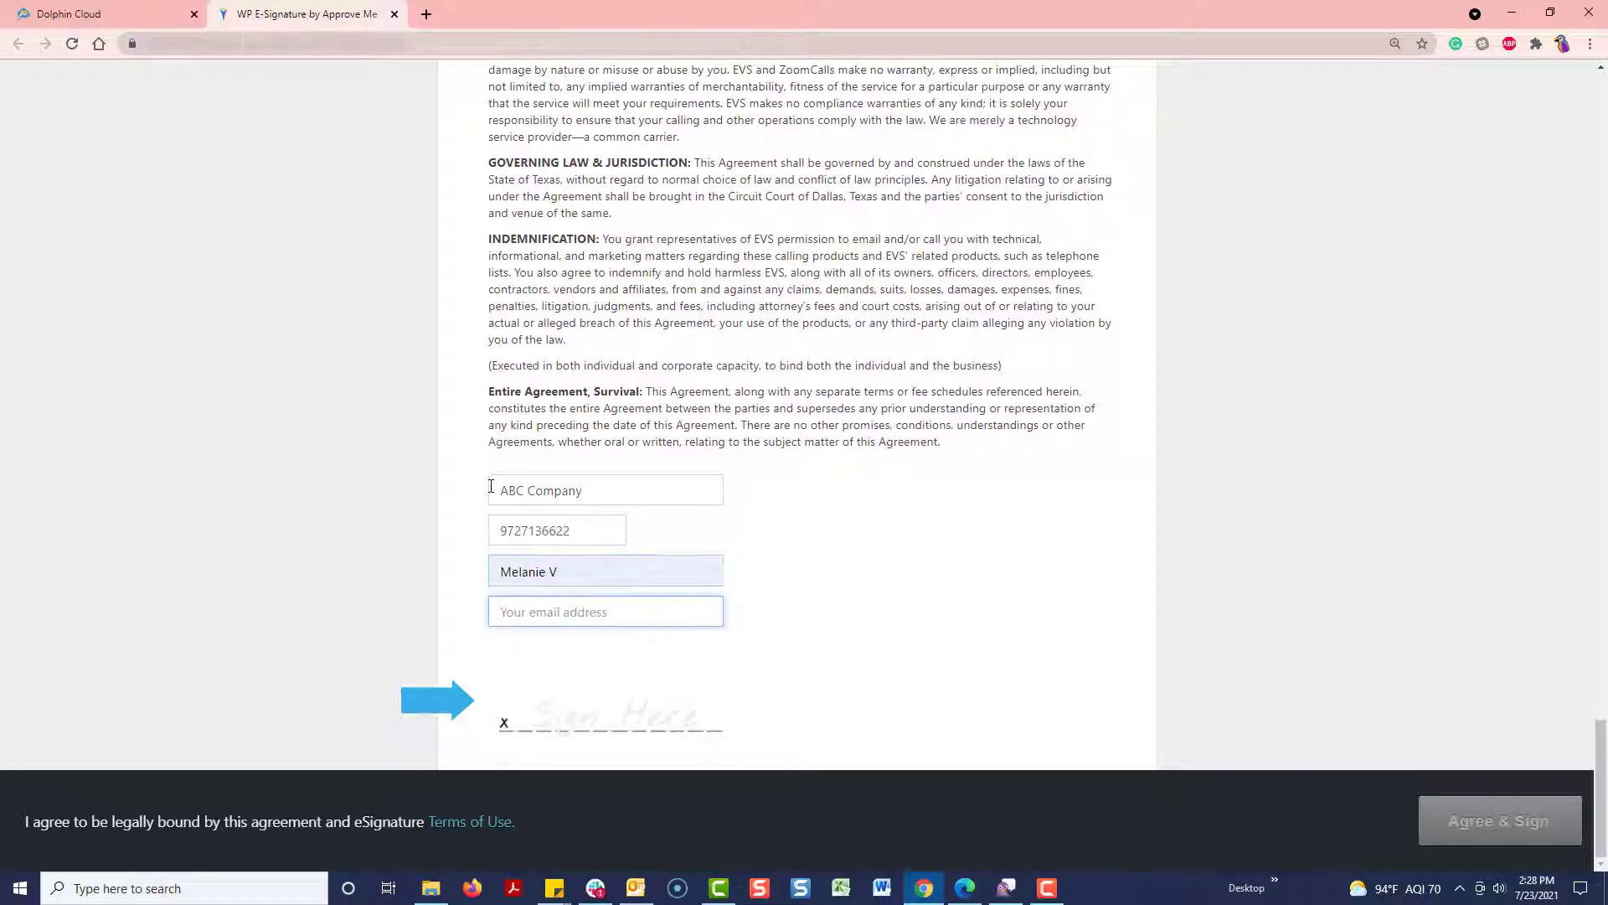
key("Down")
key("Return")
left_click(612, 716)
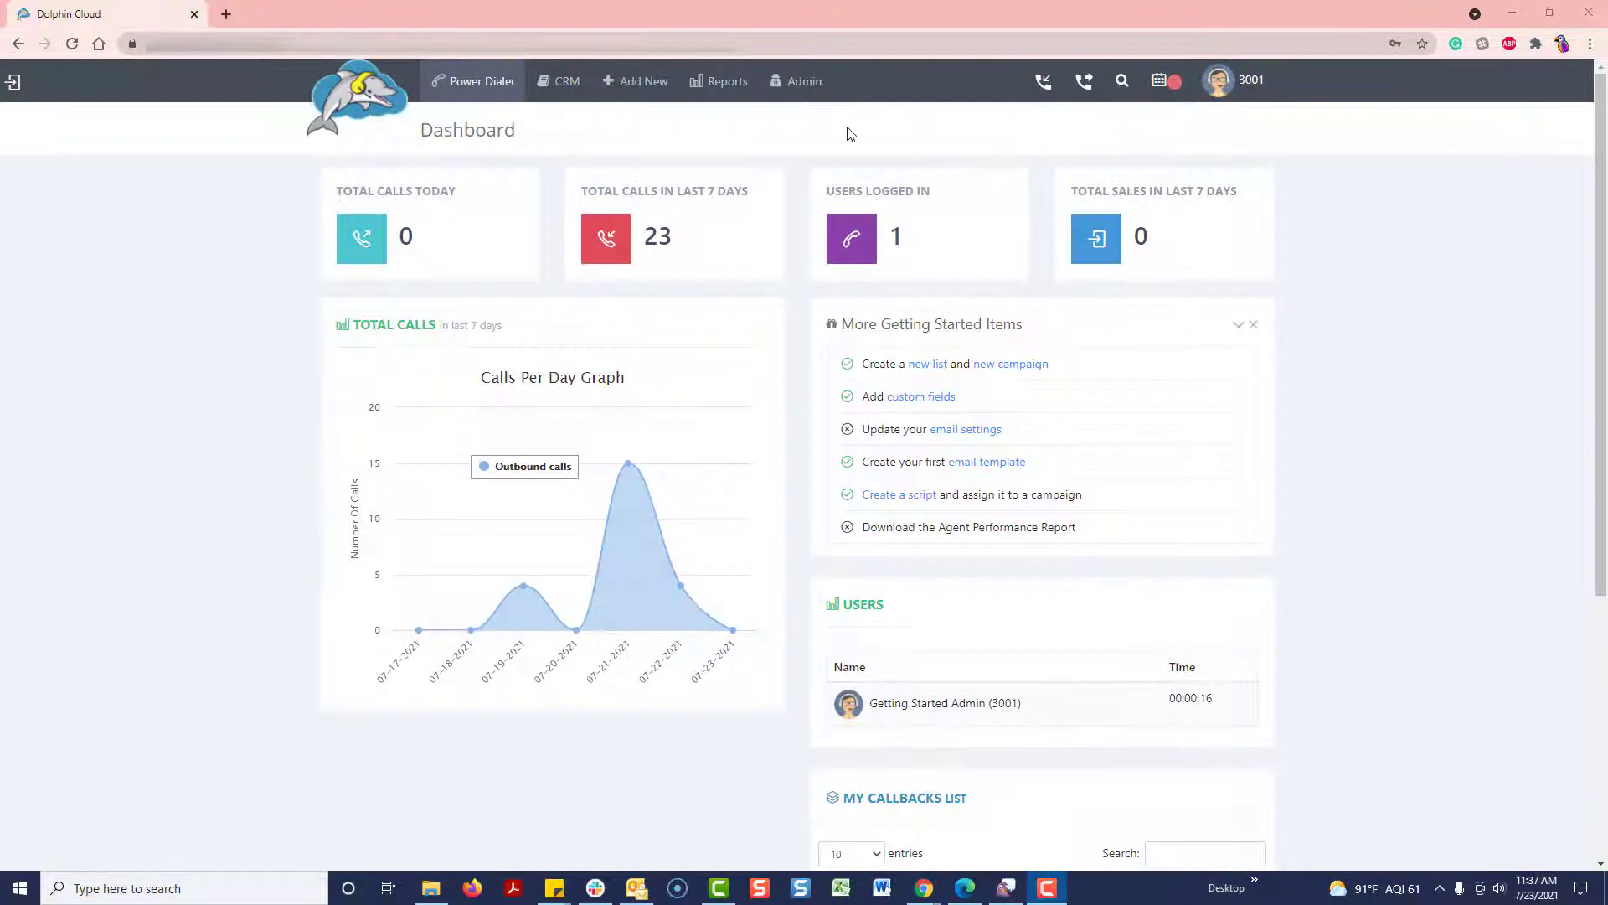
Step: Go to Master Dial Settings through the Admin menu
left_click(802, 81)
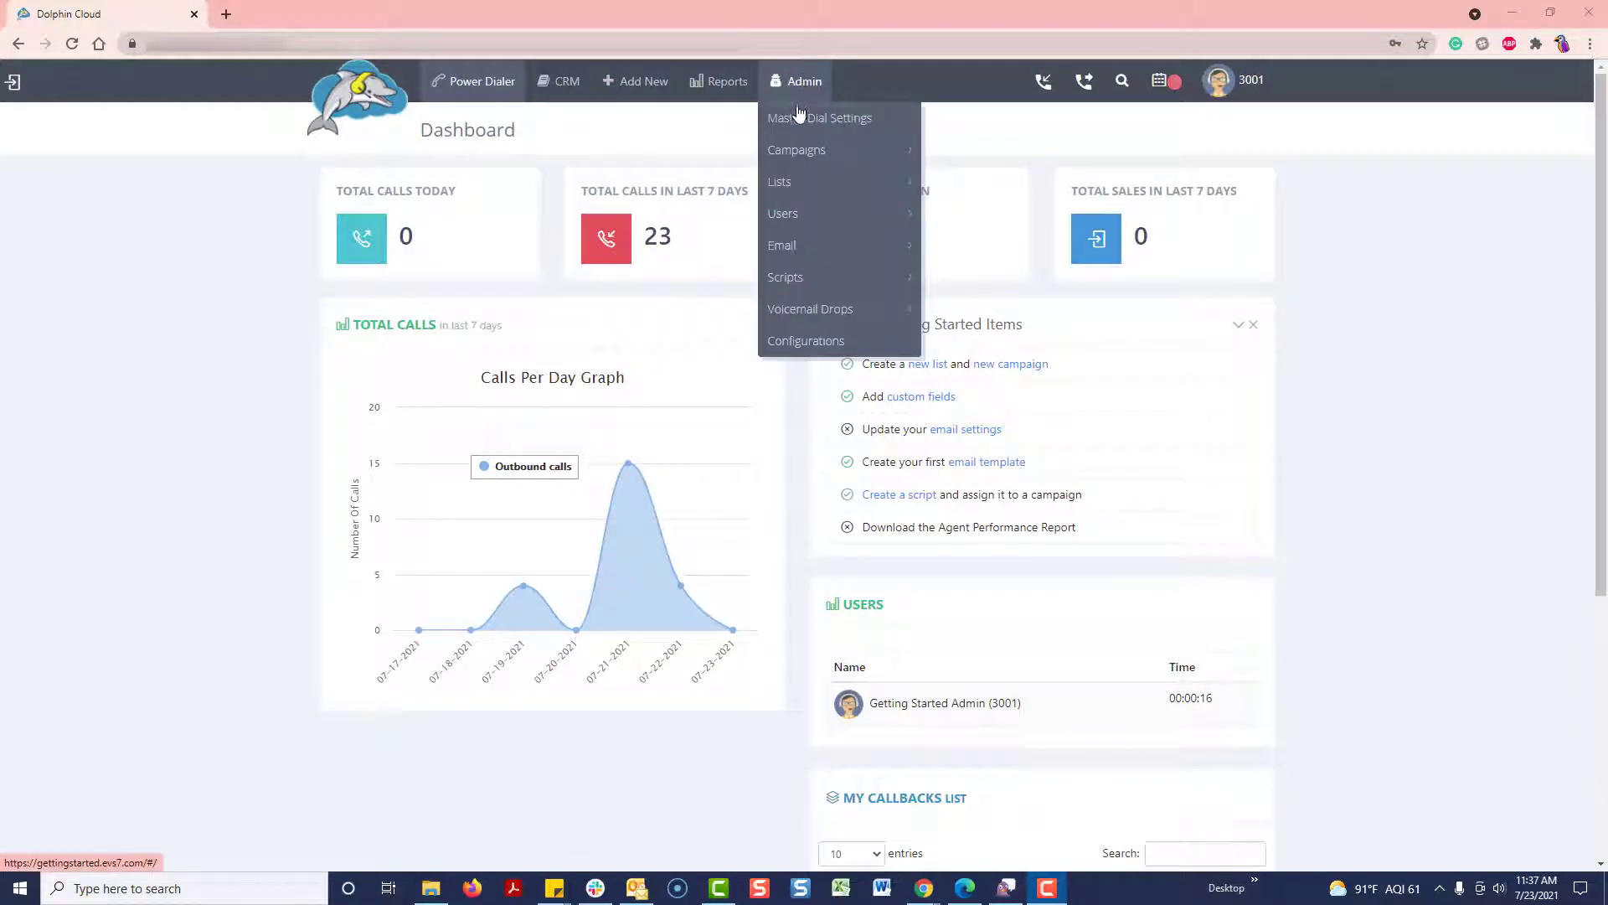
left_click(804, 117)
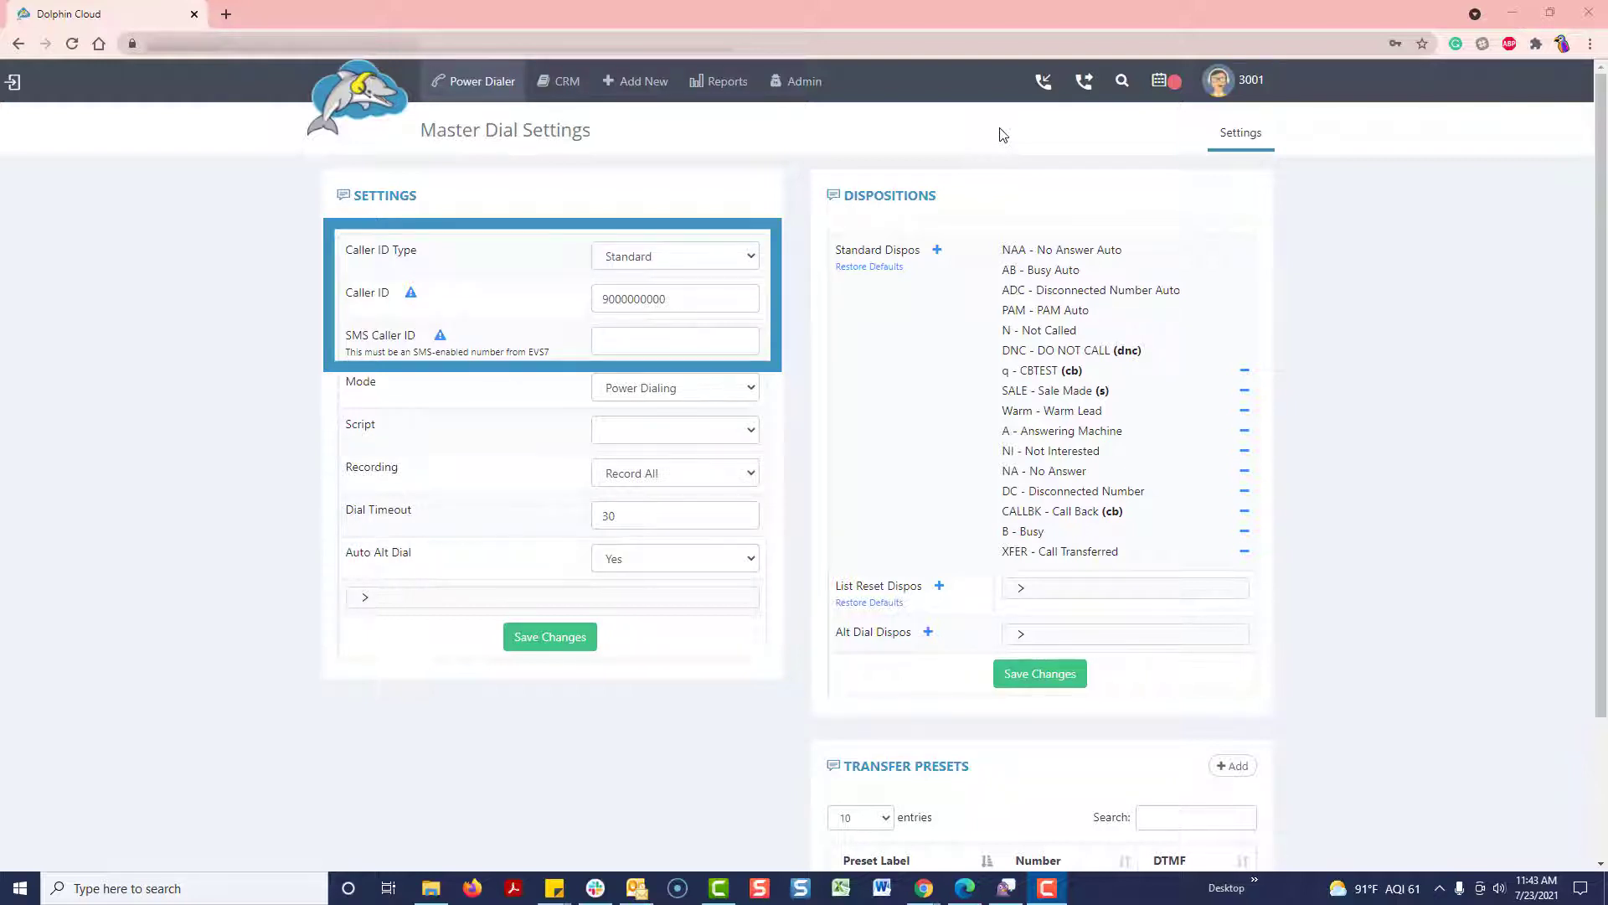
Step: Set Caller ID to the suggested number, reuse it as SMS Caller ID, and save
double_click(706, 294)
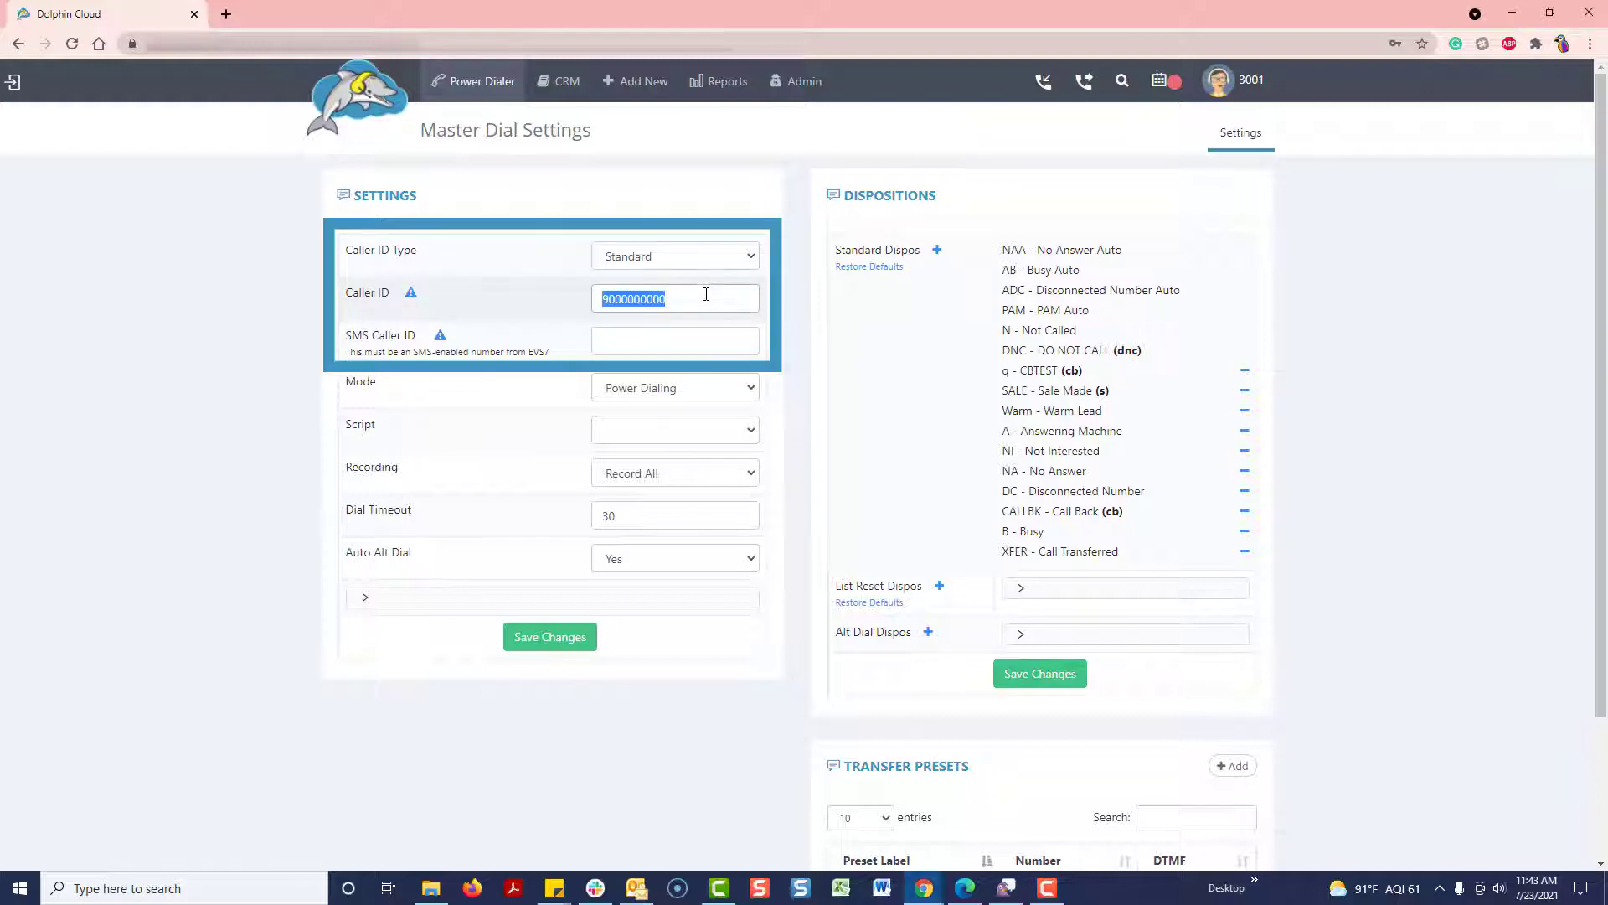
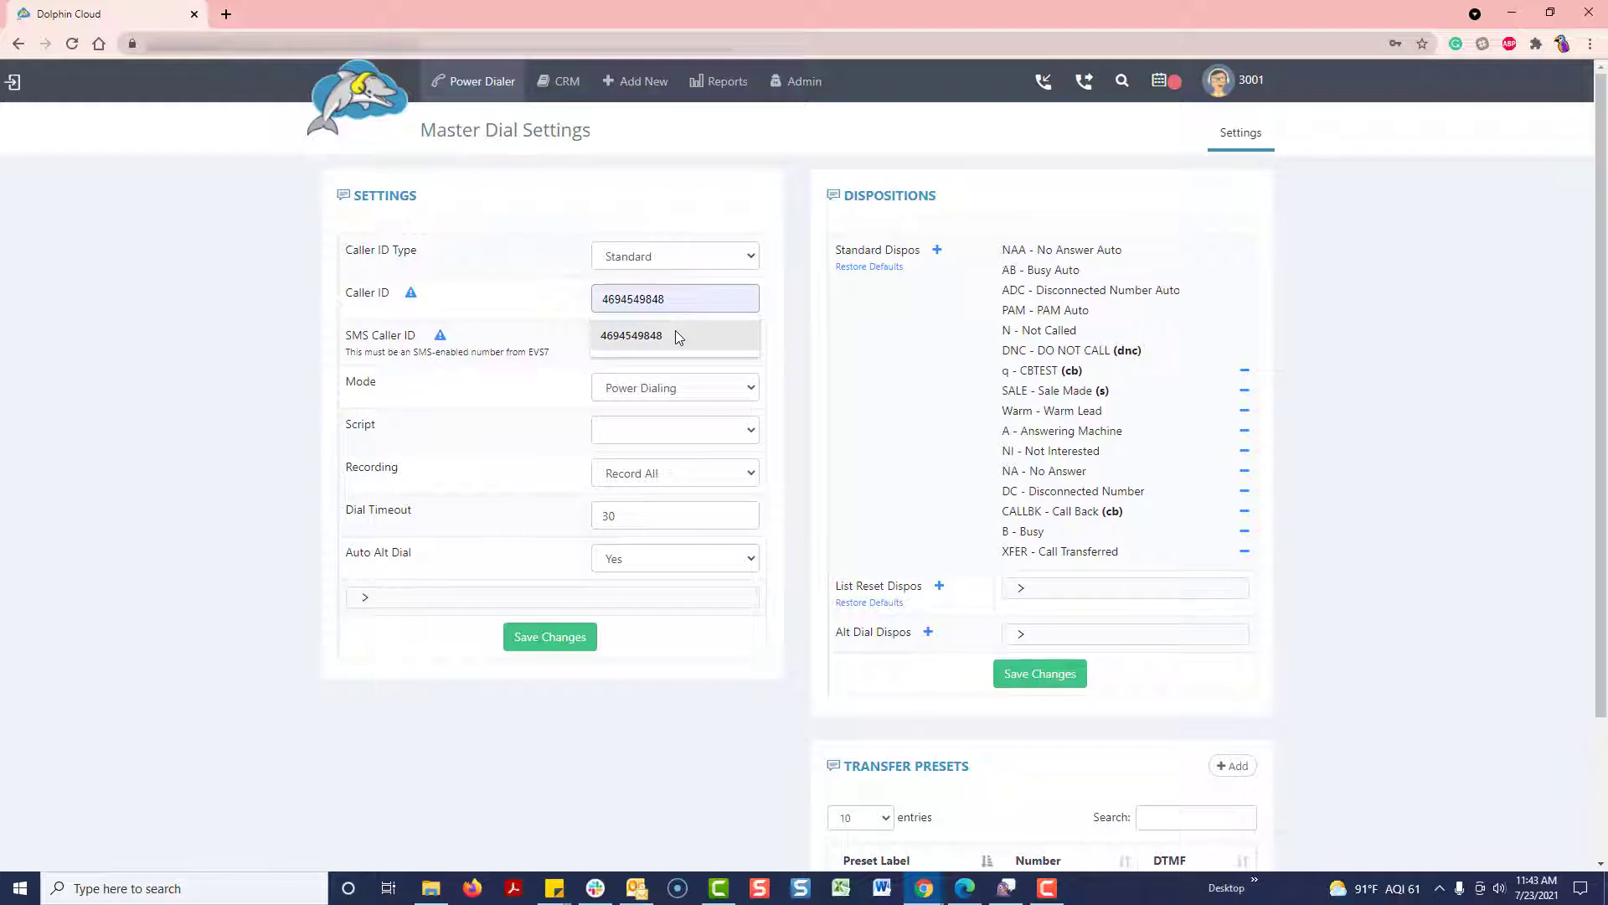
left_click(678, 336)
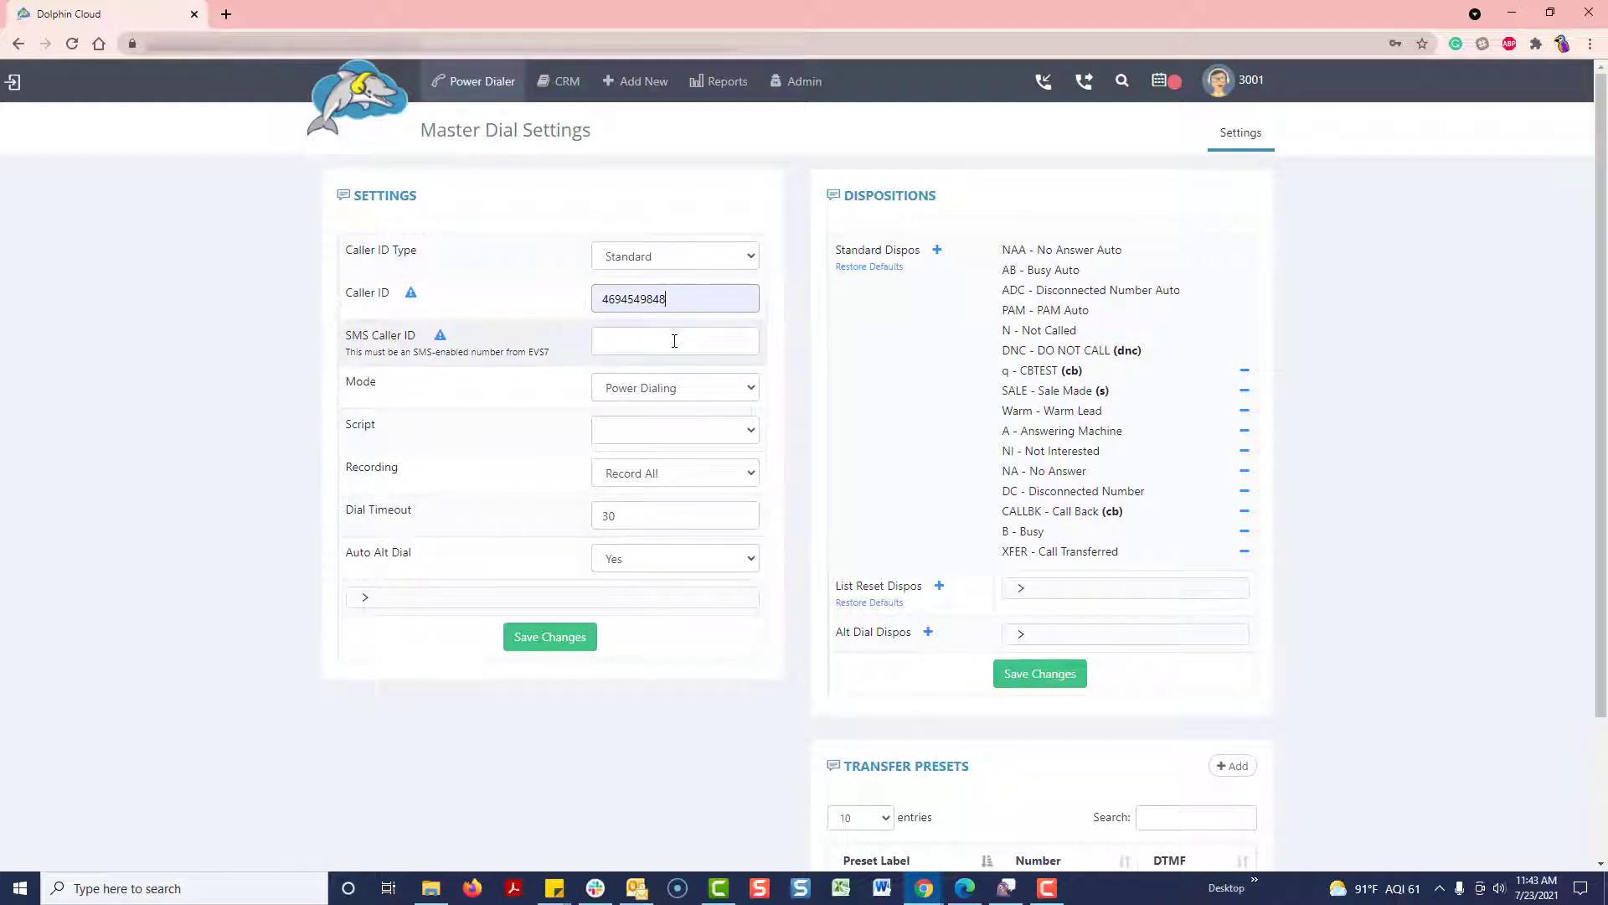
left_click(674, 341)
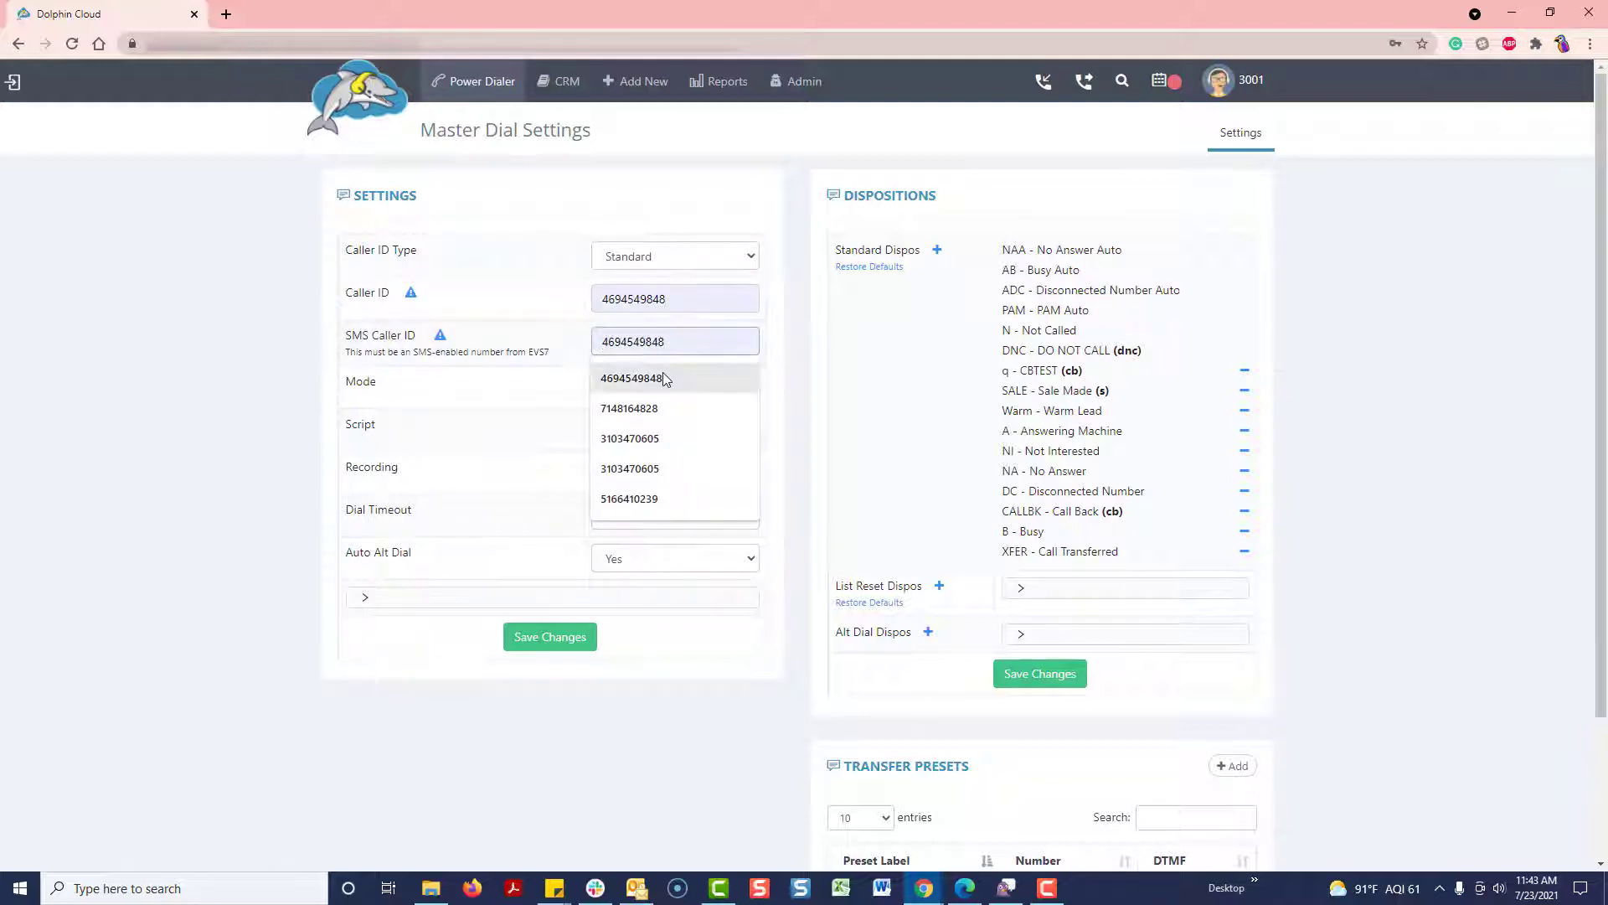
left_click(664, 377)
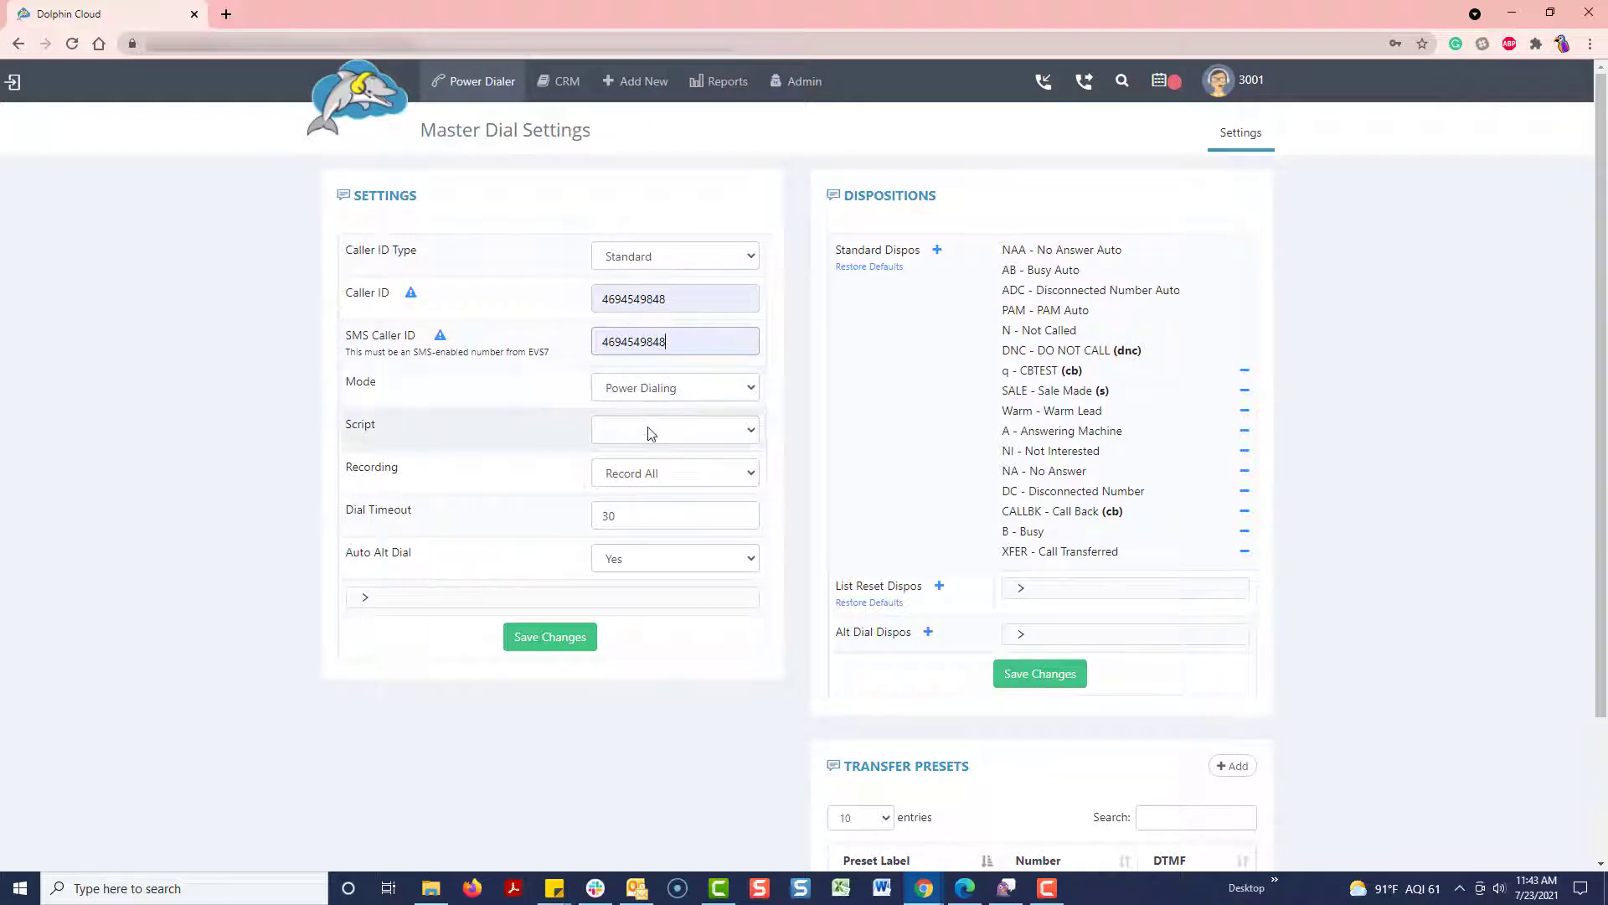
left_click(549, 637)
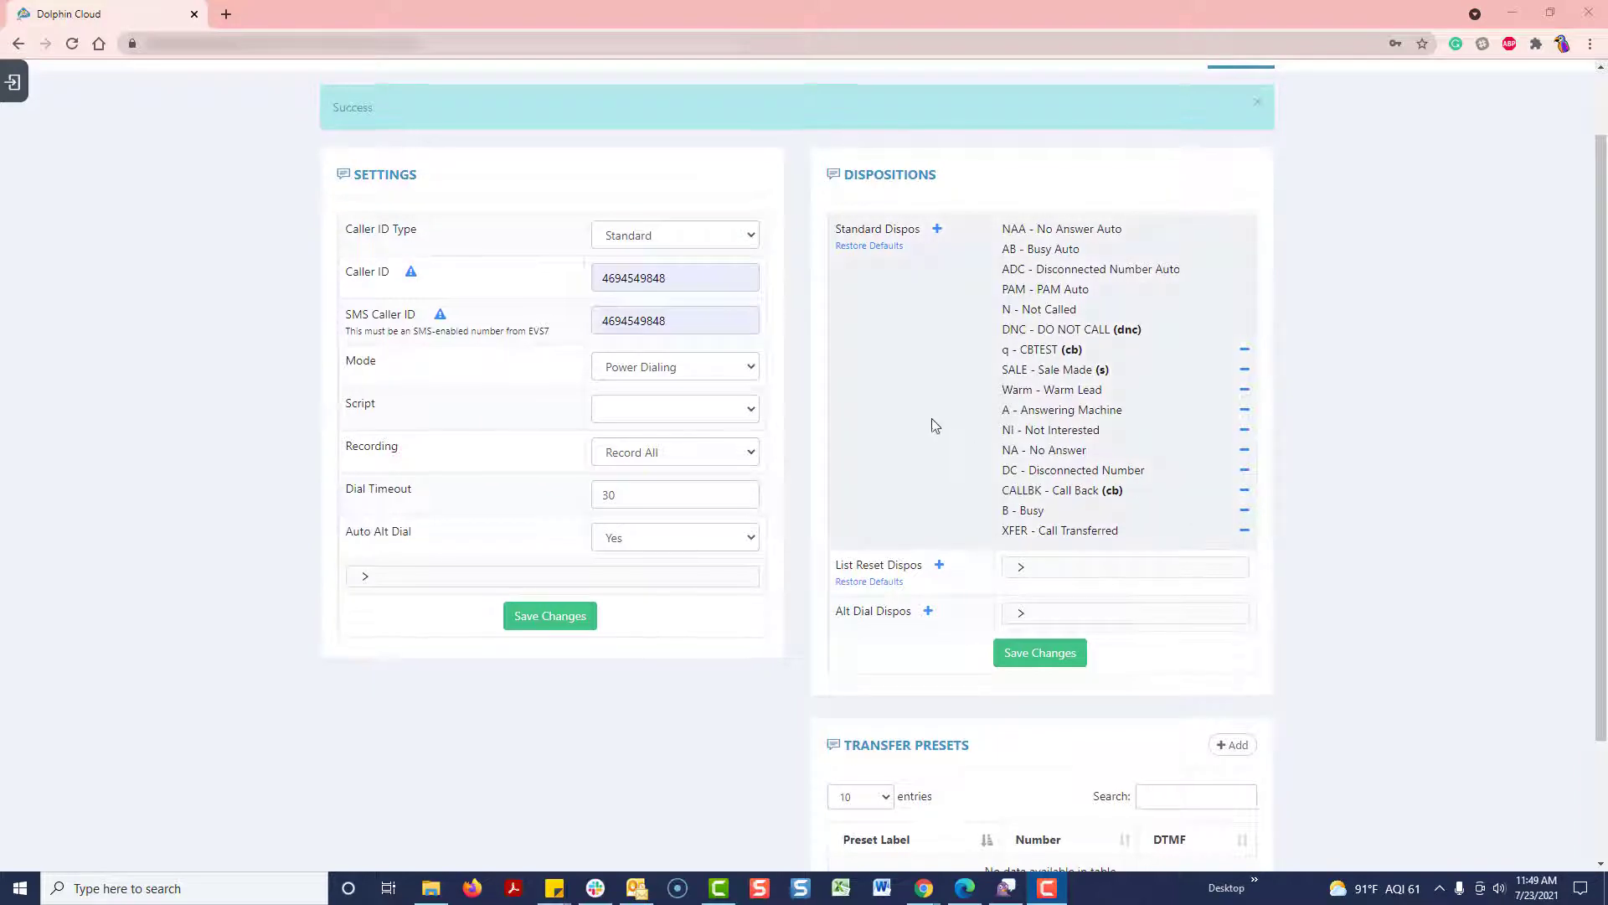
scroll(895, 416, "up", 1)
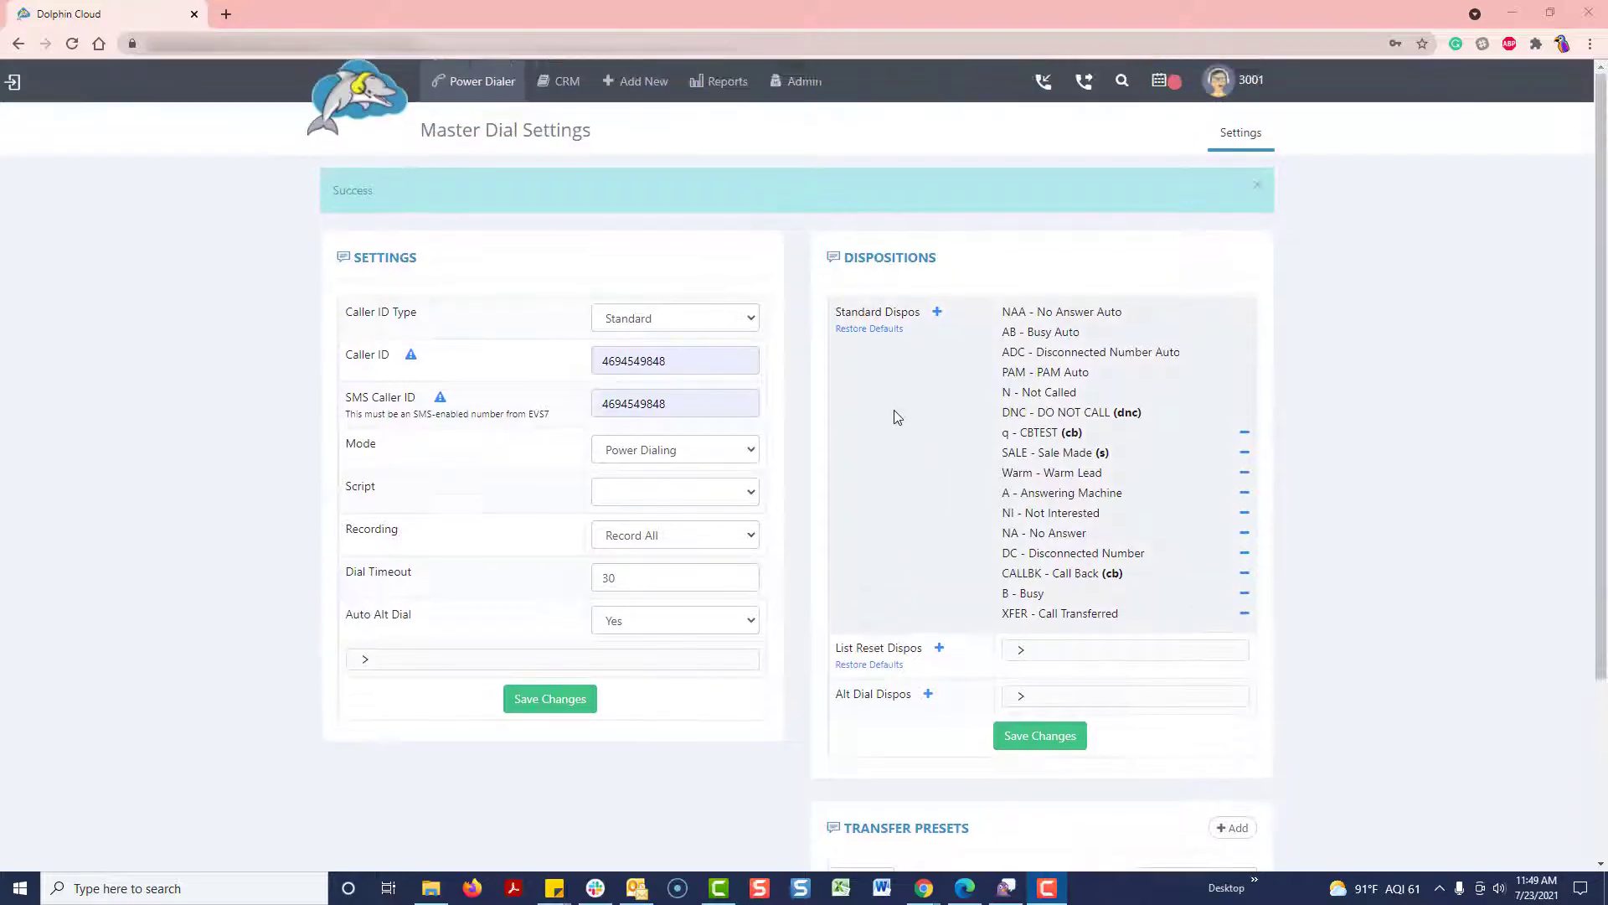
Step: Start a lead import into Calling List (100) with duplicate checking kept on
left_click(641, 88)
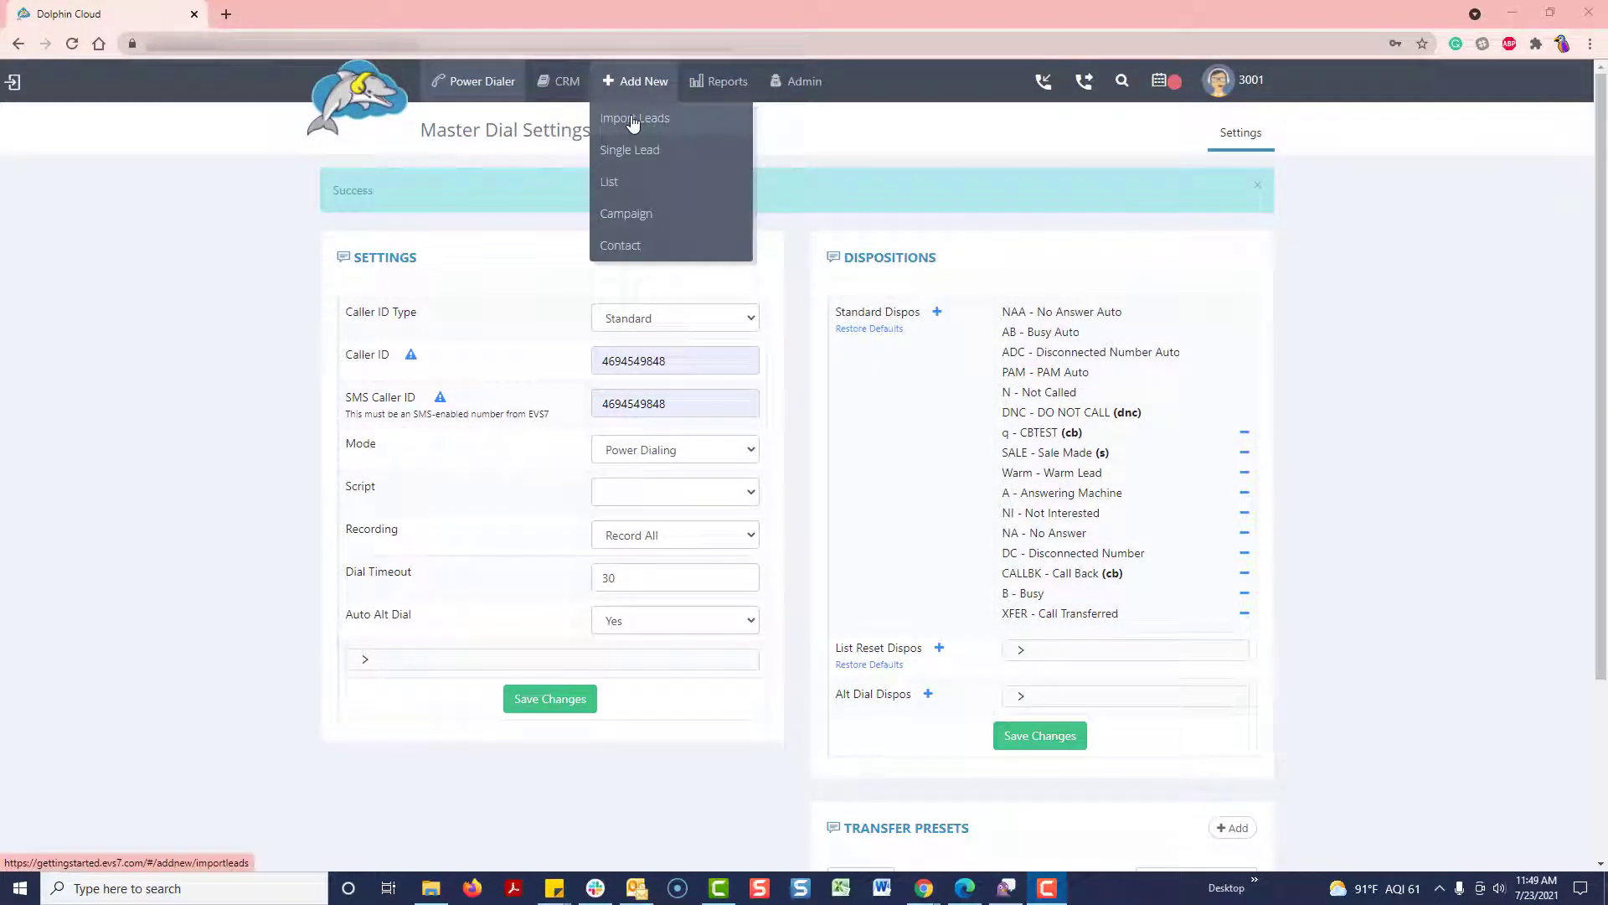
left_click(633, 123)
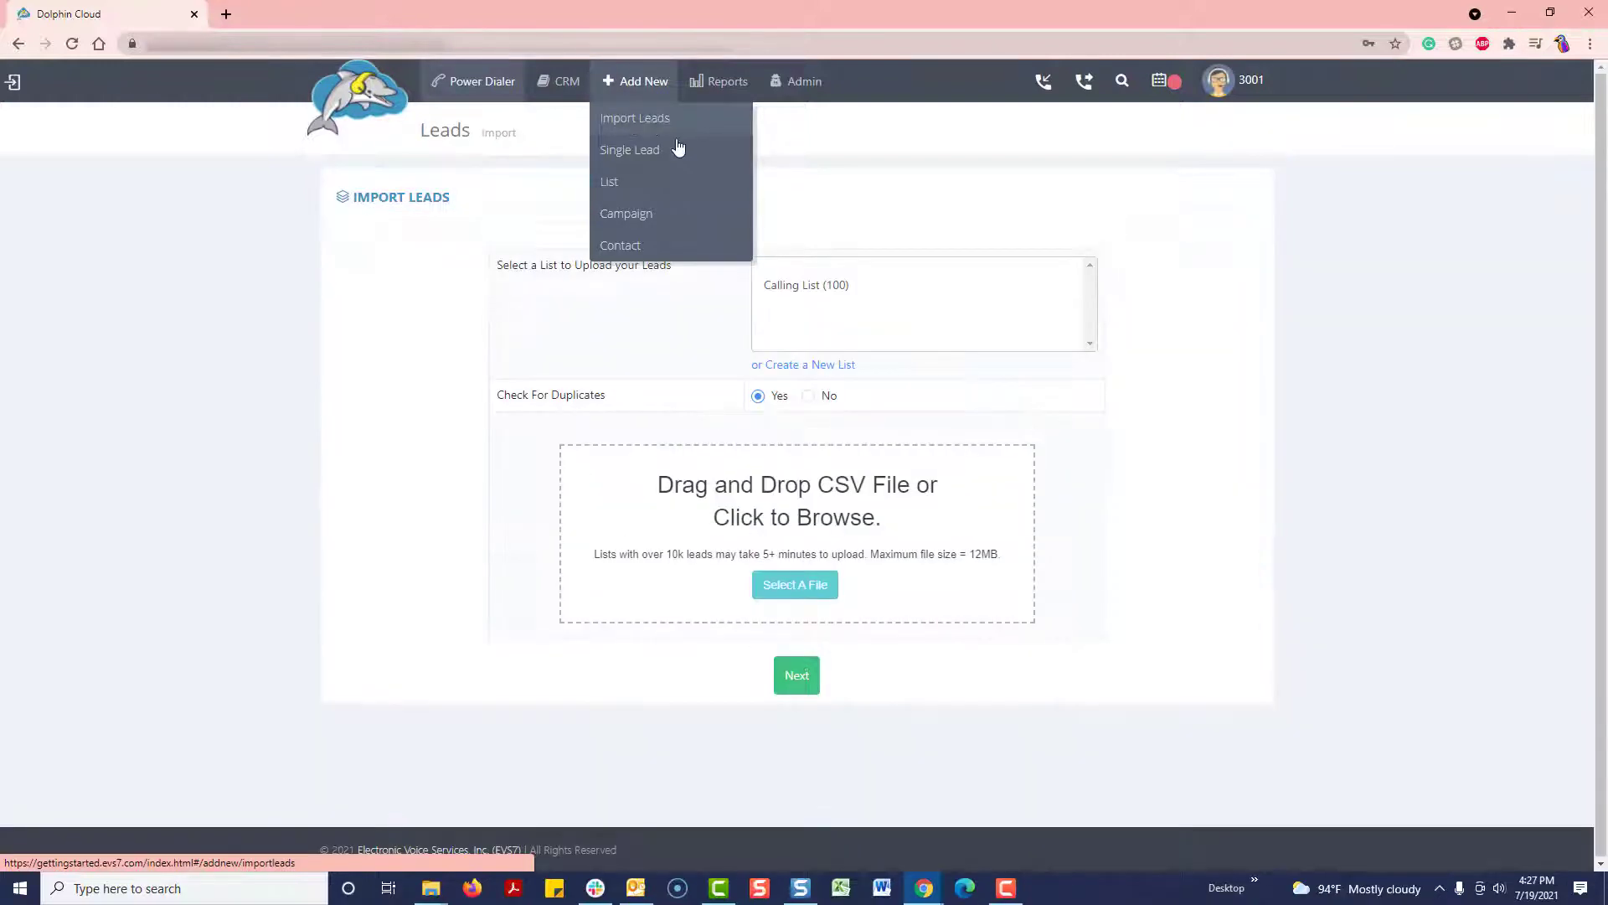
left_click(795, 288)
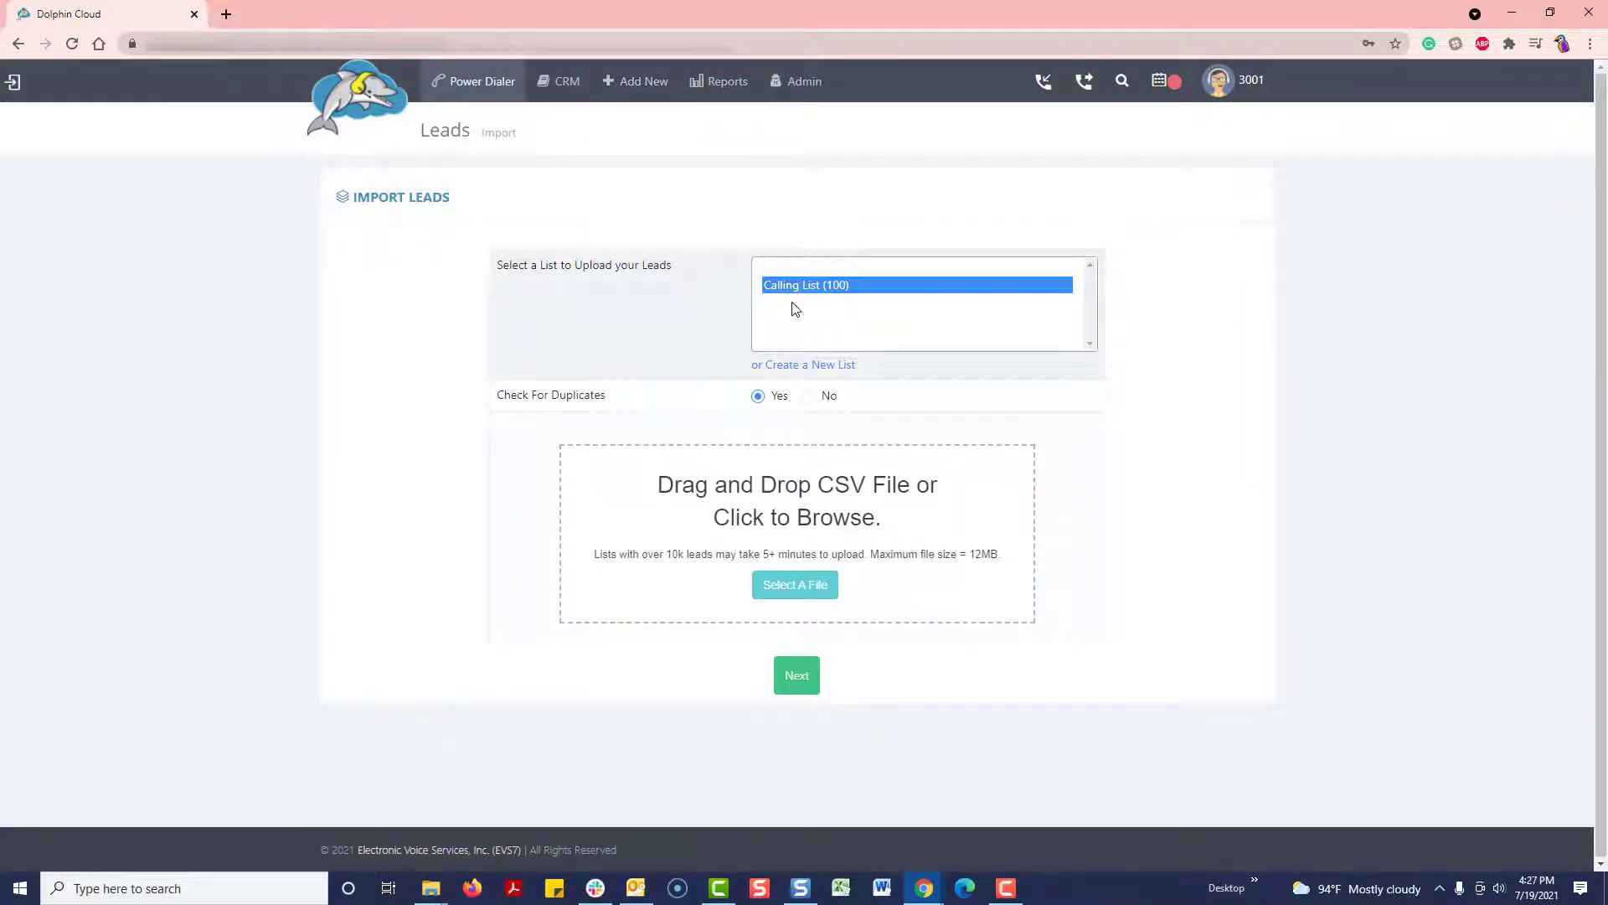
left_click(764, 398)
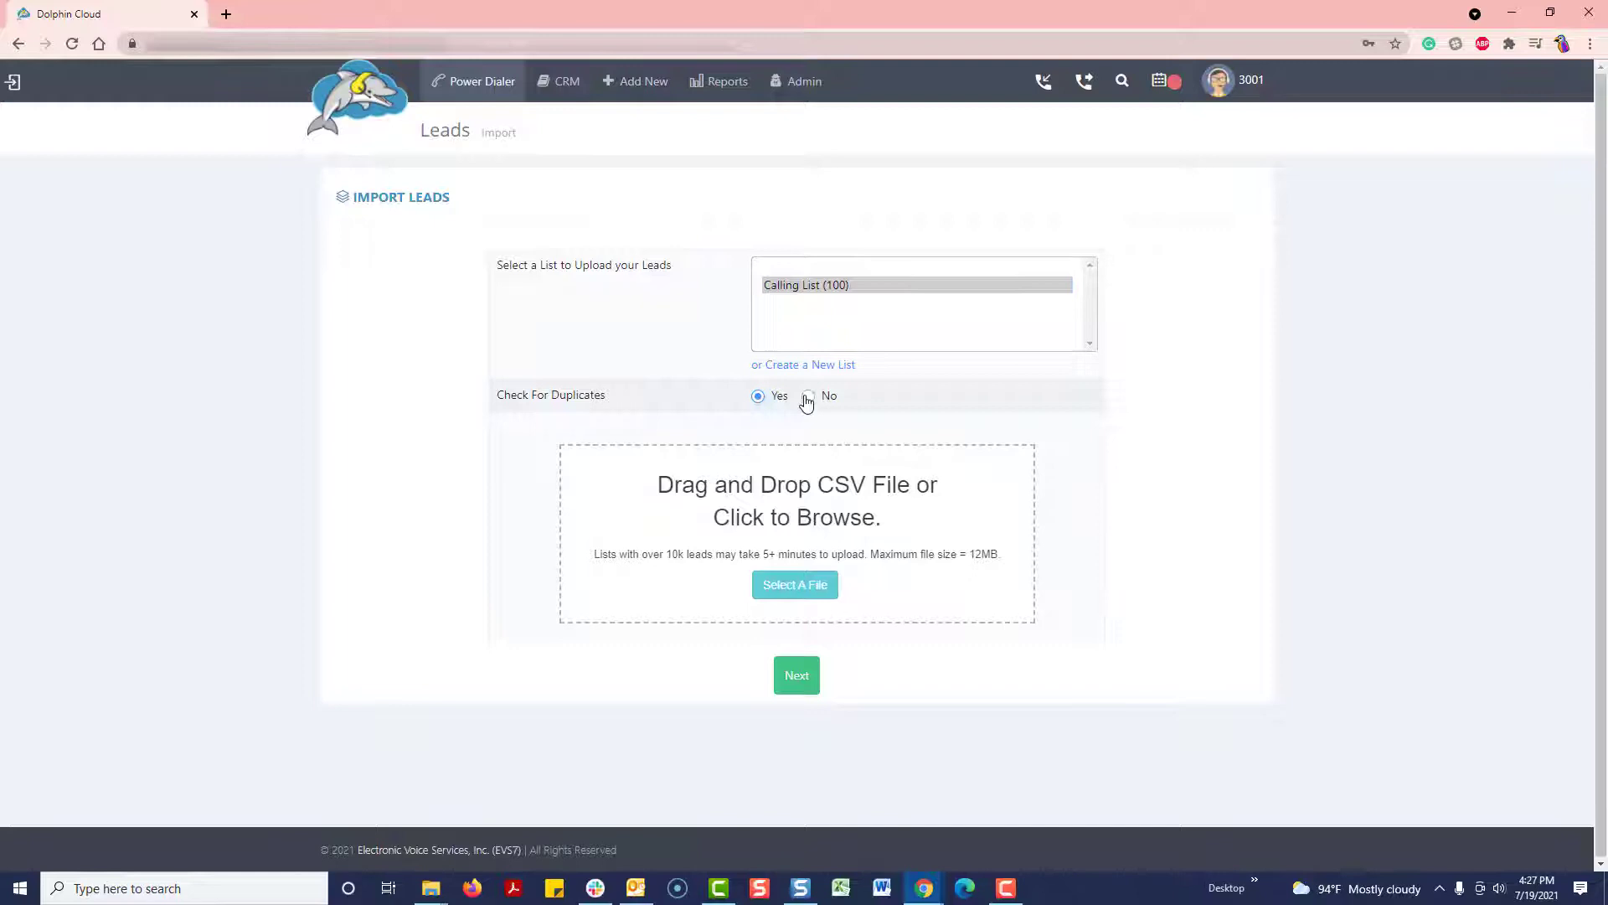
Step: Attach bizleads.csv as the lead file to upload
left_click(817, 585)
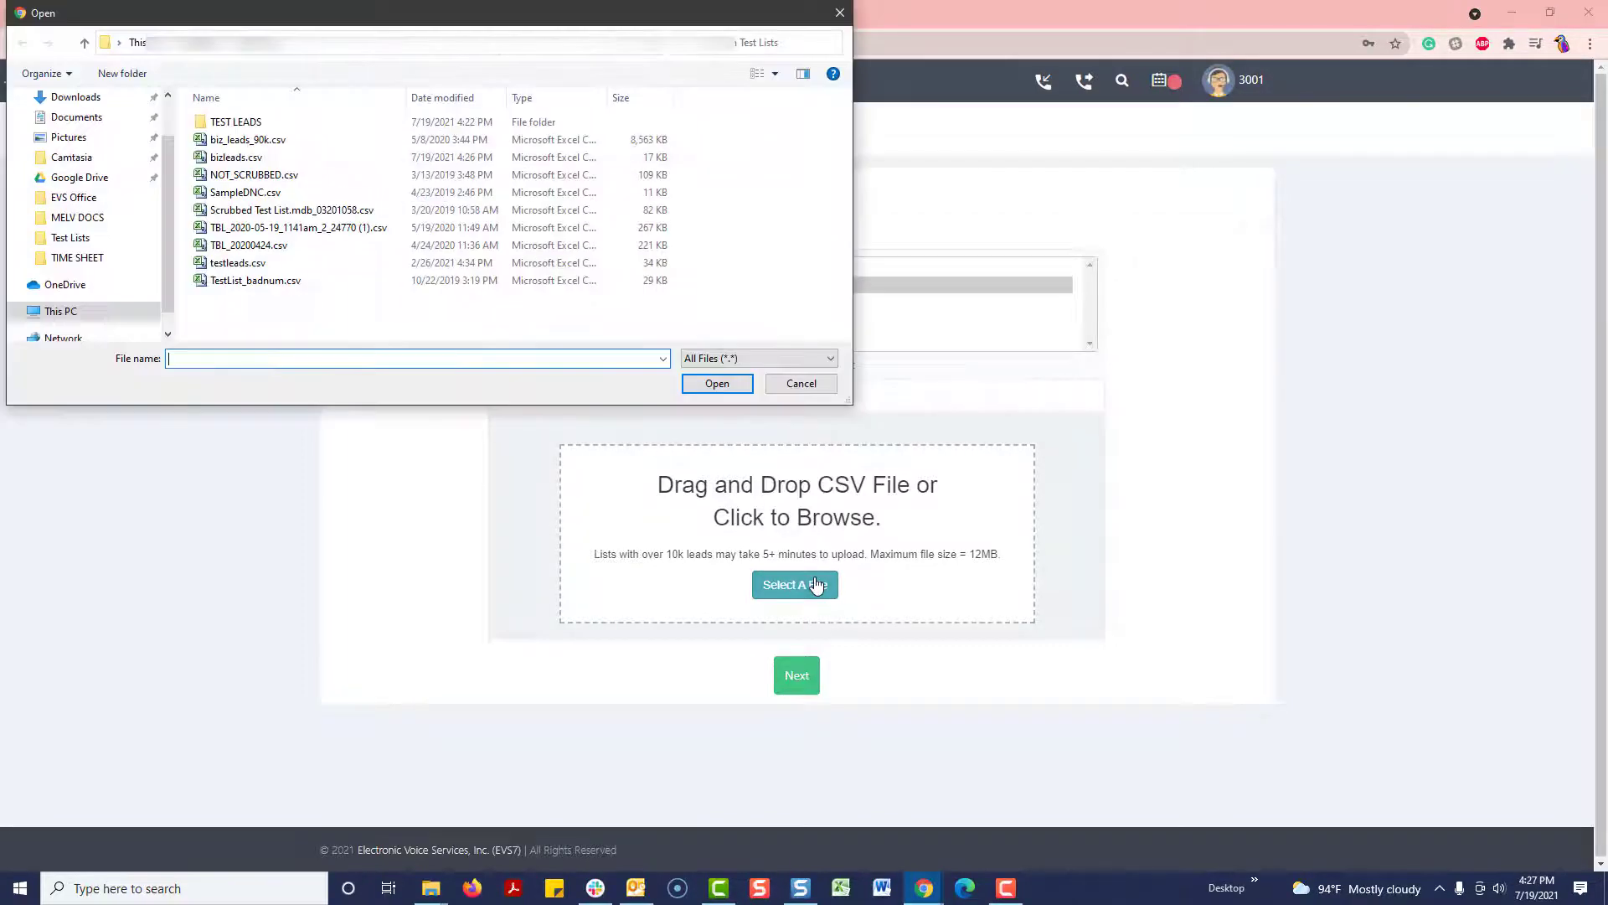
left_click(276, 161)
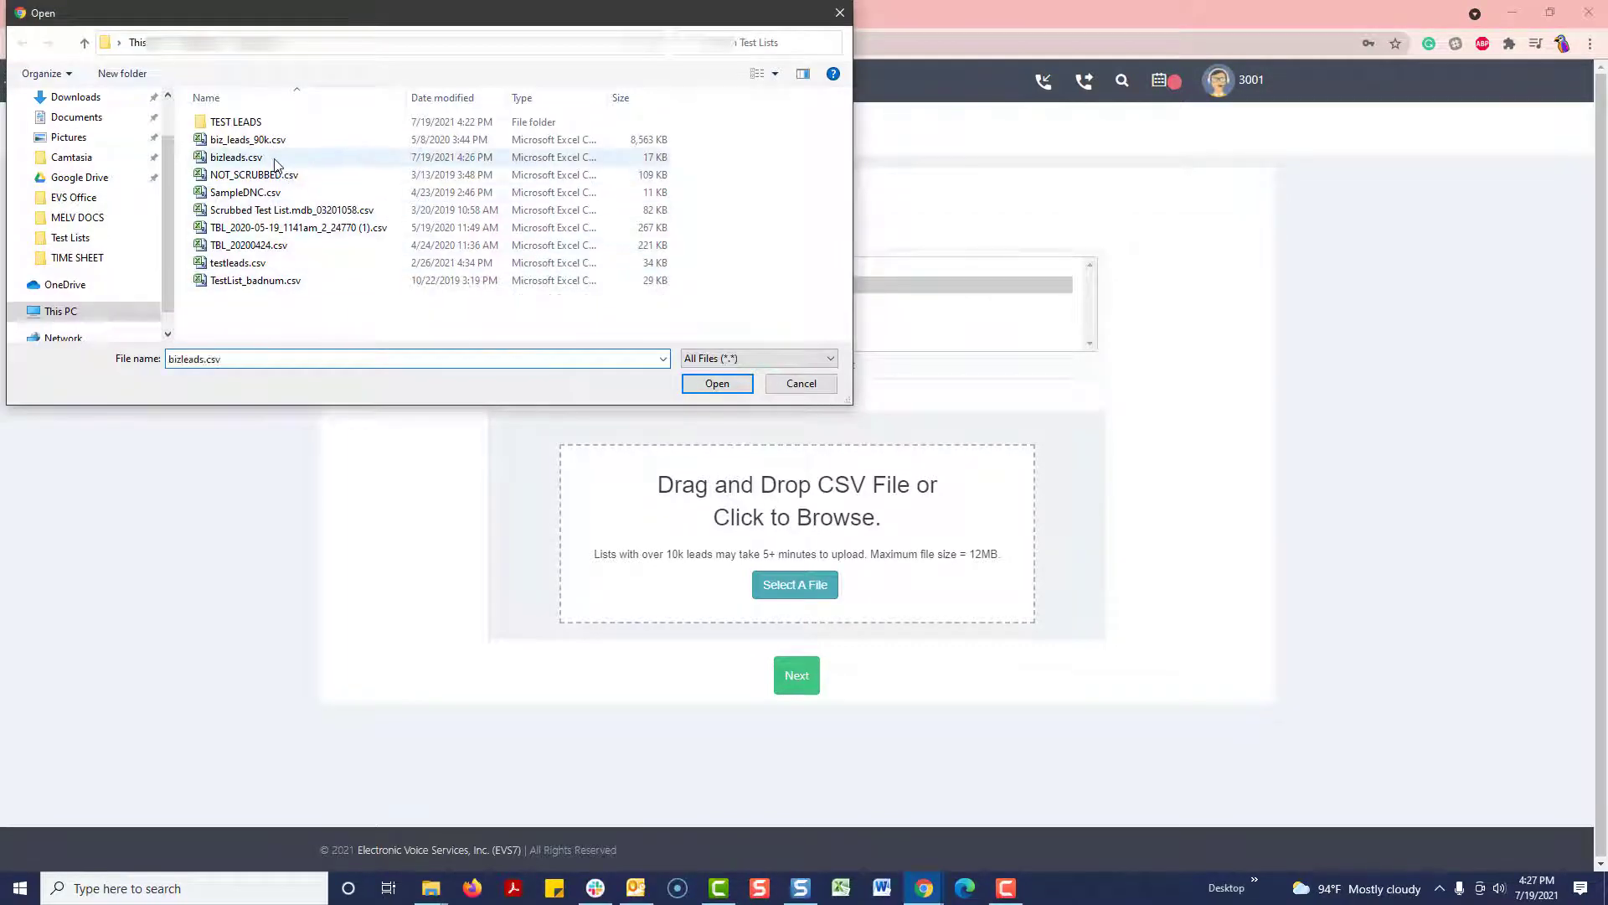
left_click(742, 385)
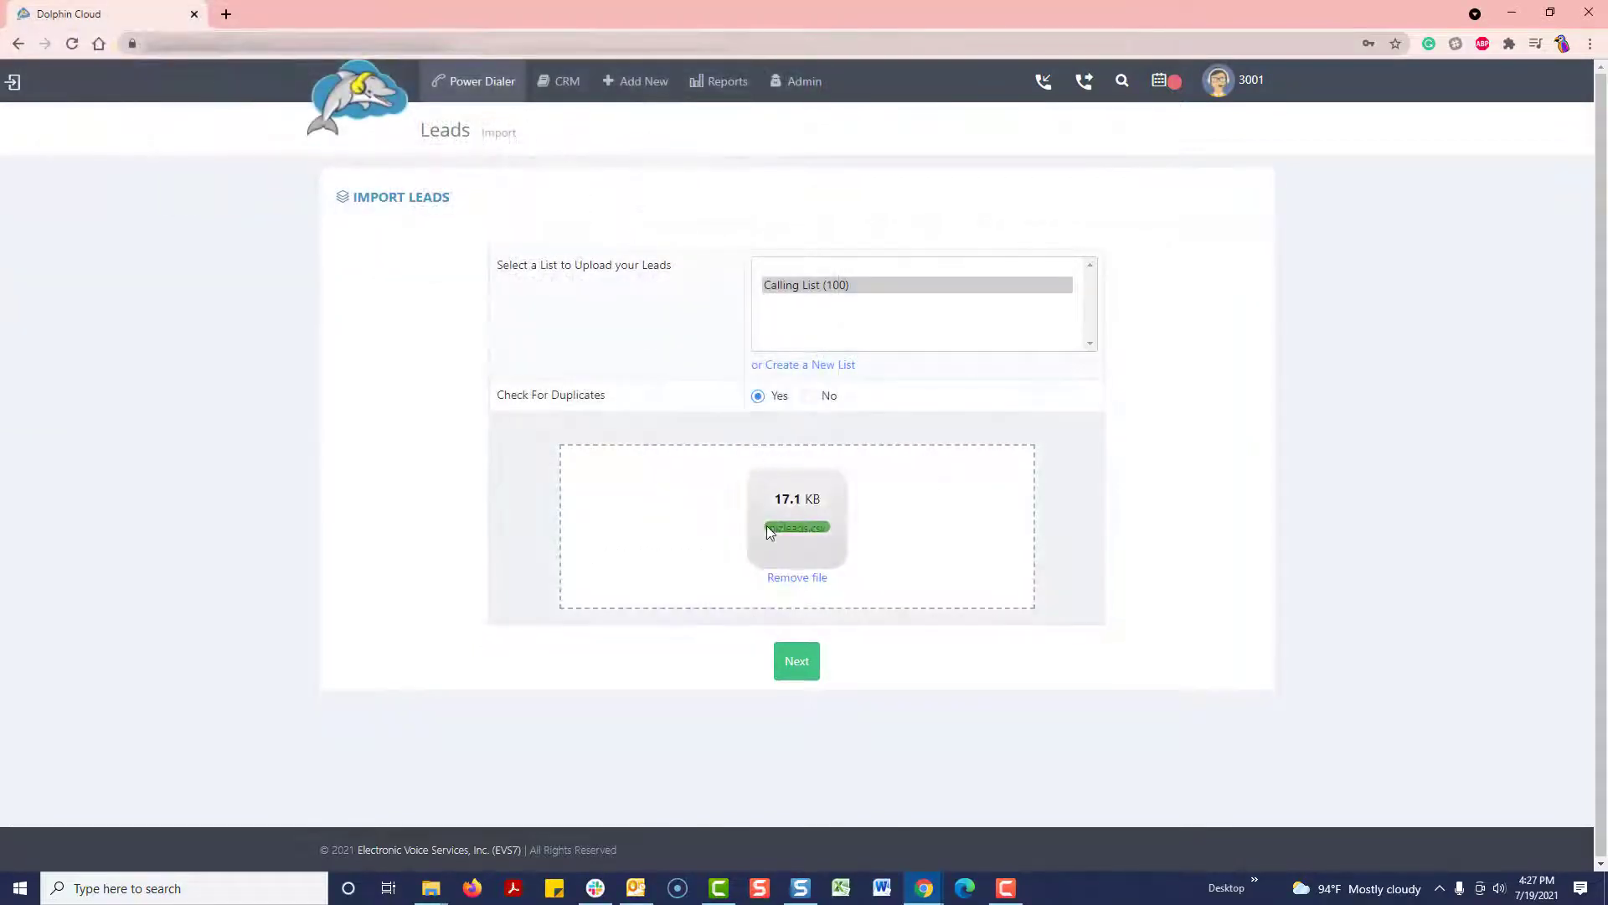
Step: Add an 'Annual Income' custom field mapped to the Annual Income column
left_click(787, 662)
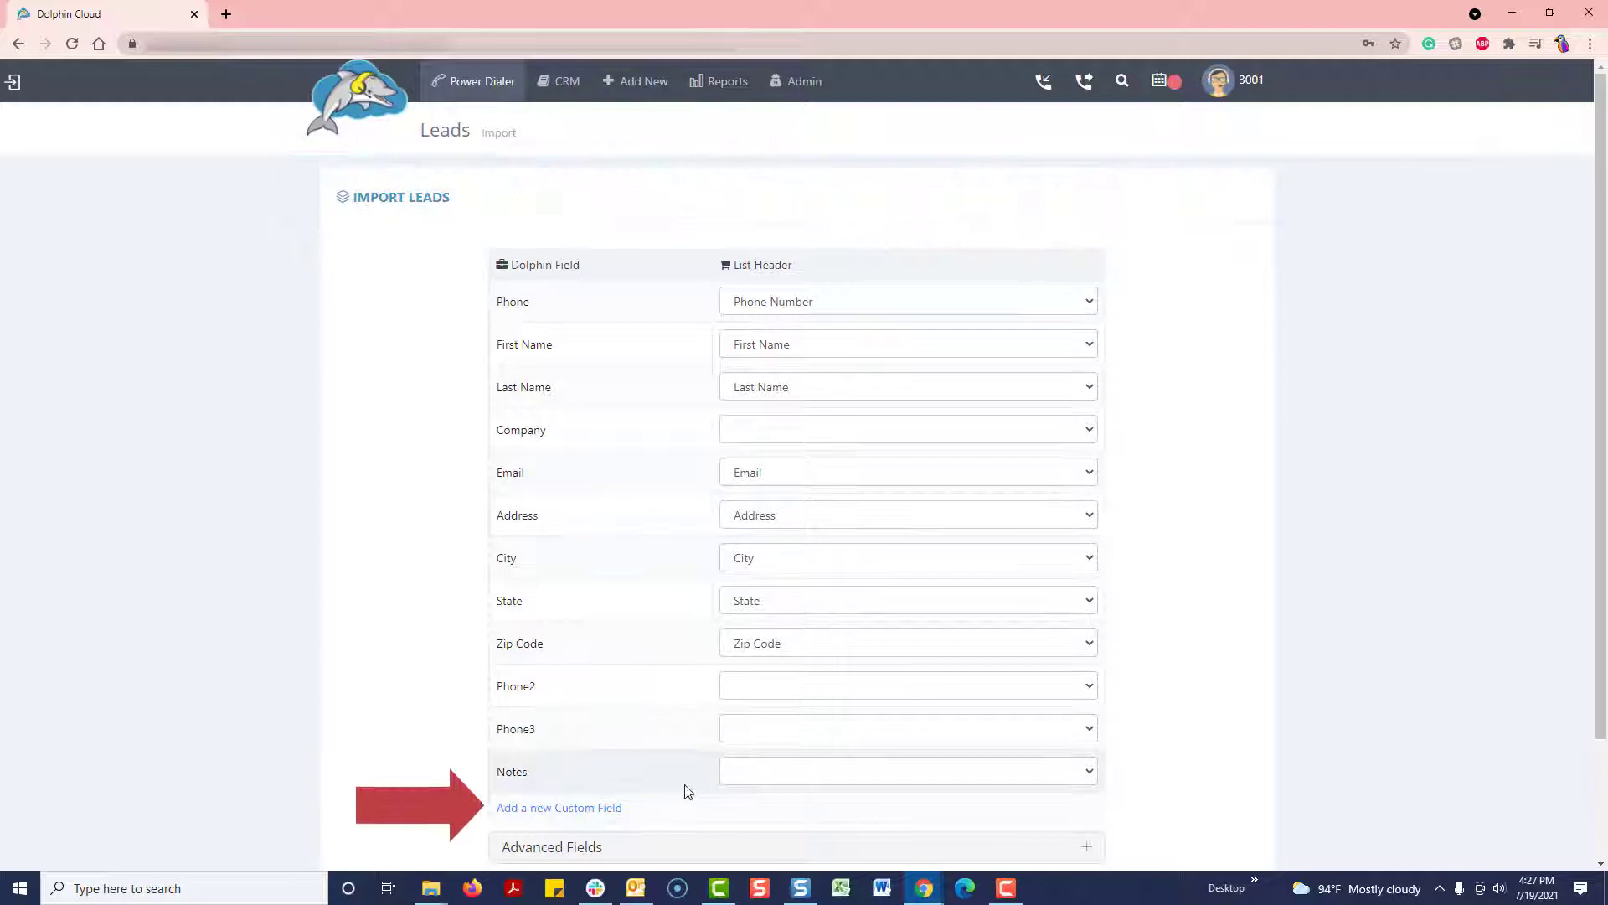
left_click(591, 809)
left_click(557, 164)
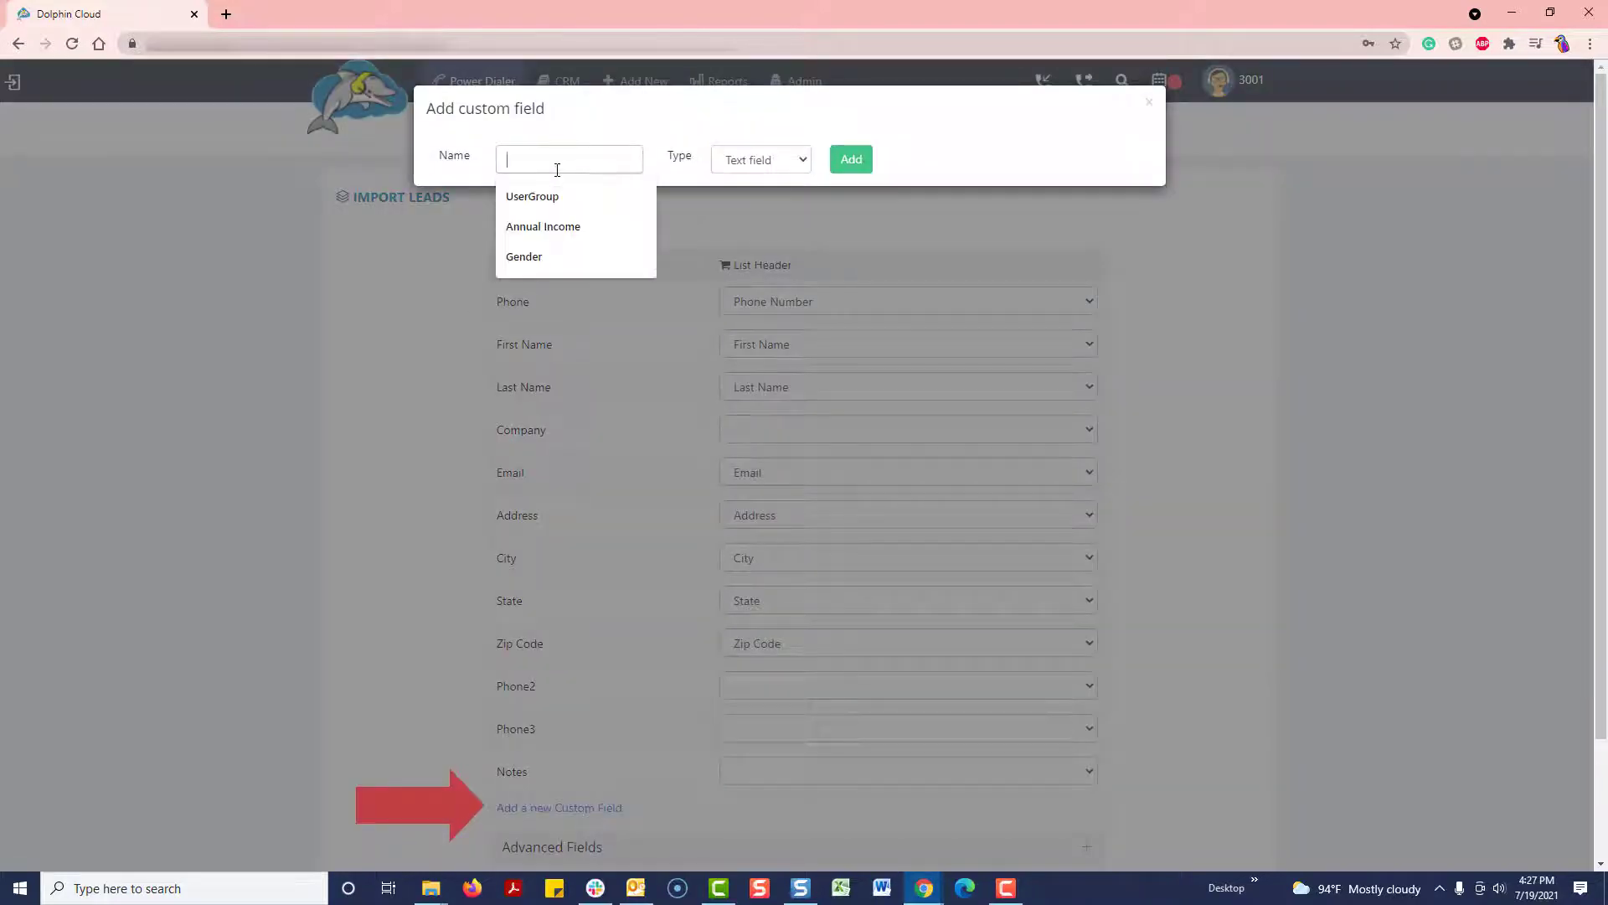
type("Annual Income")
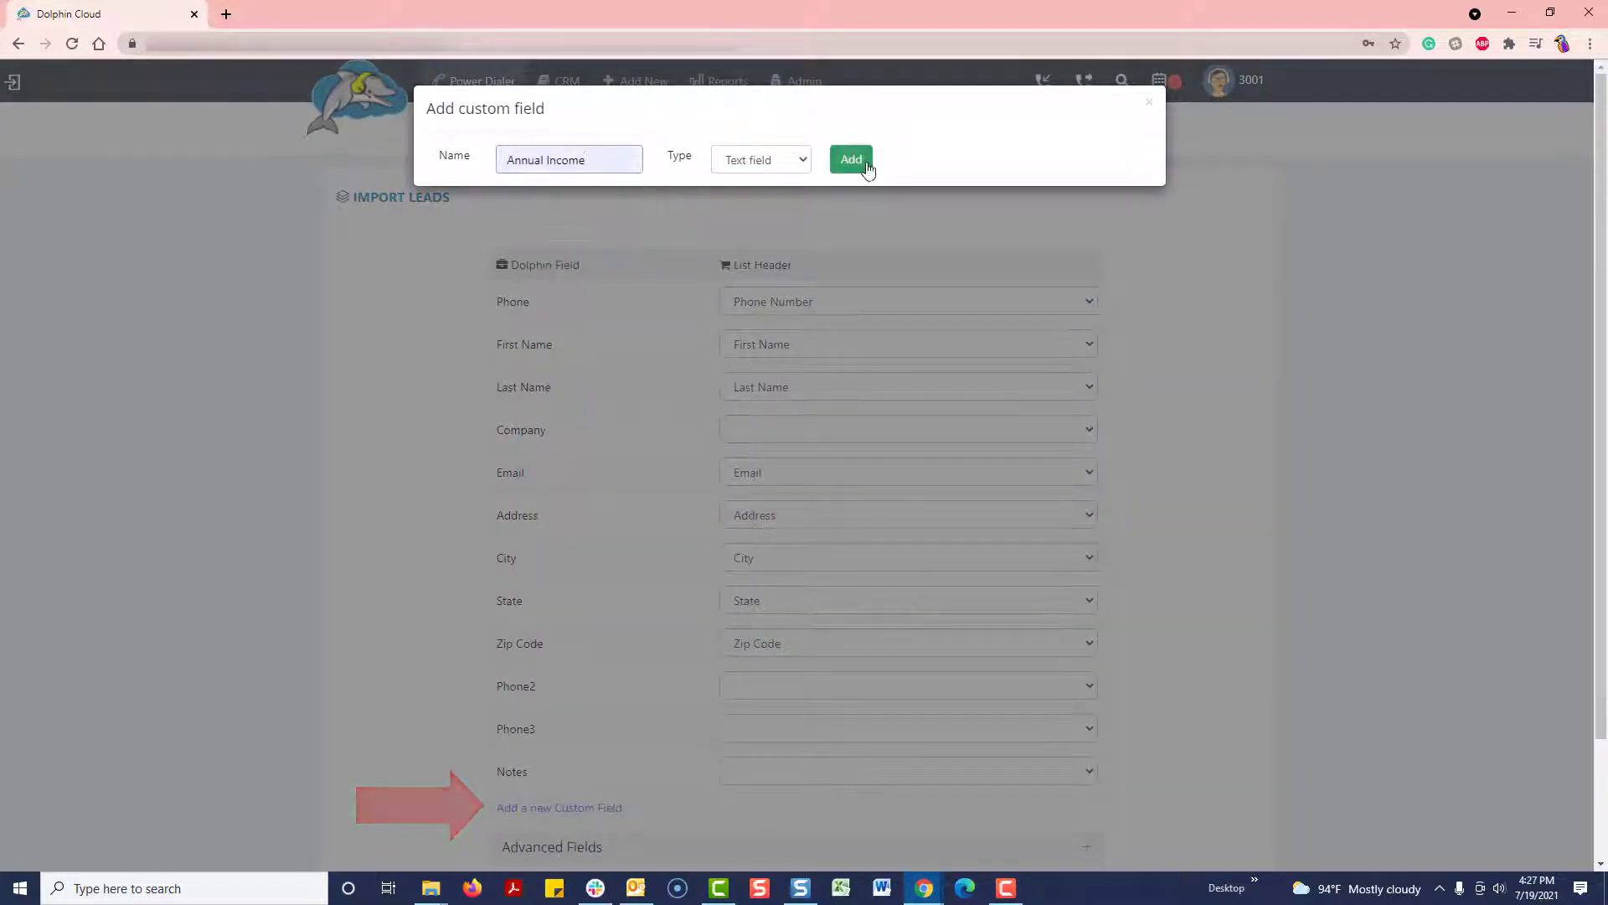
left_click(851, 159)
left_click(942, 706)
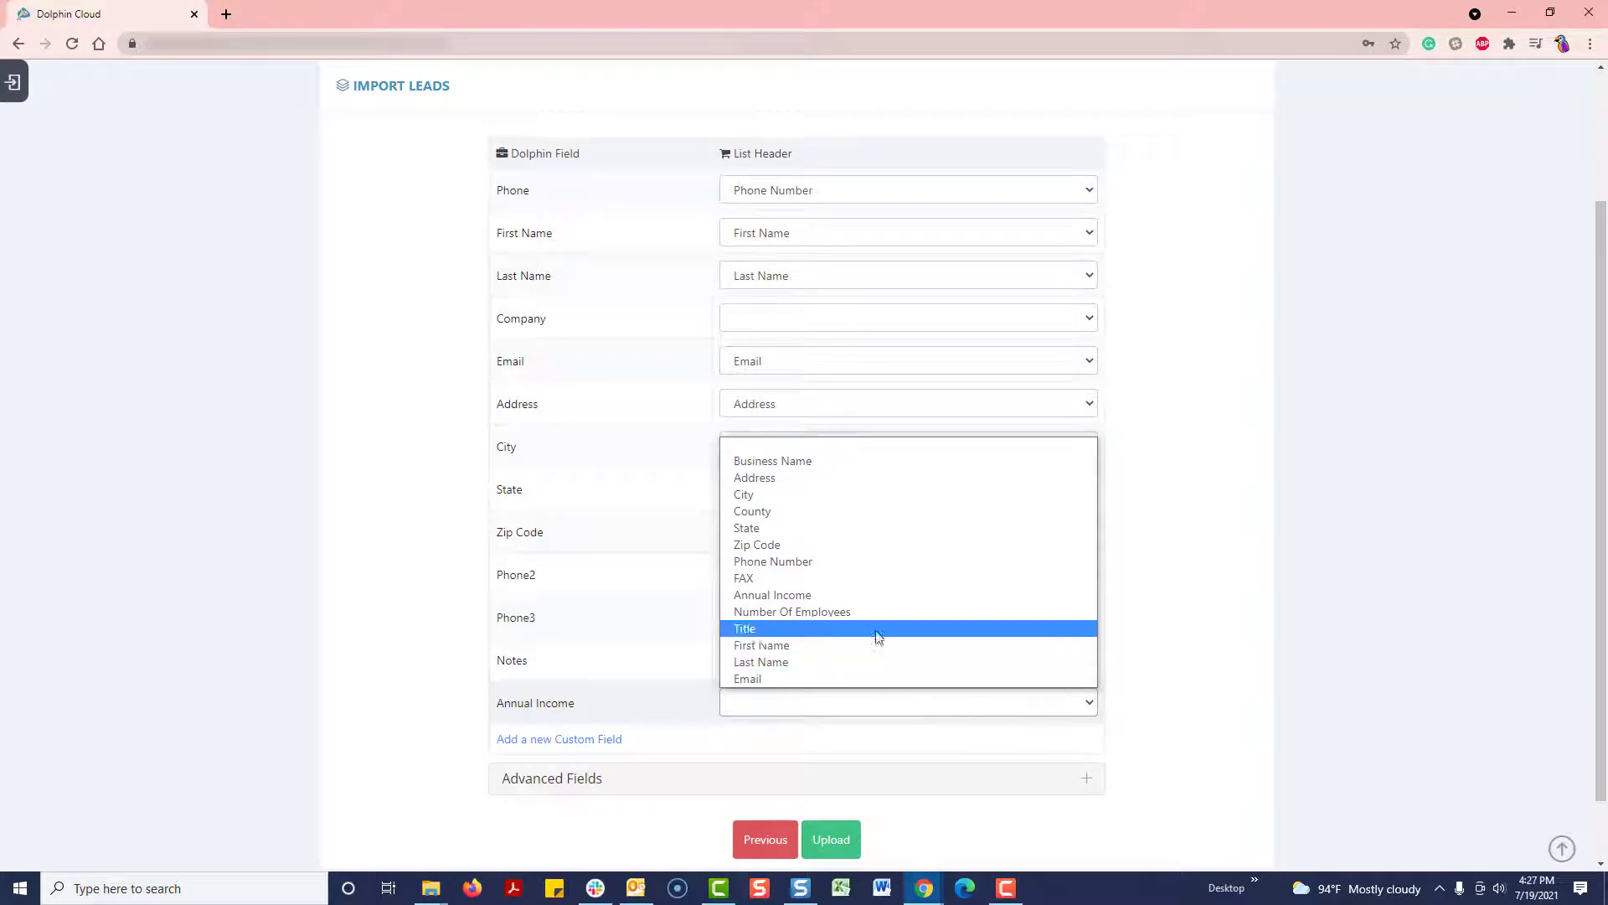
left_click(857, 596)
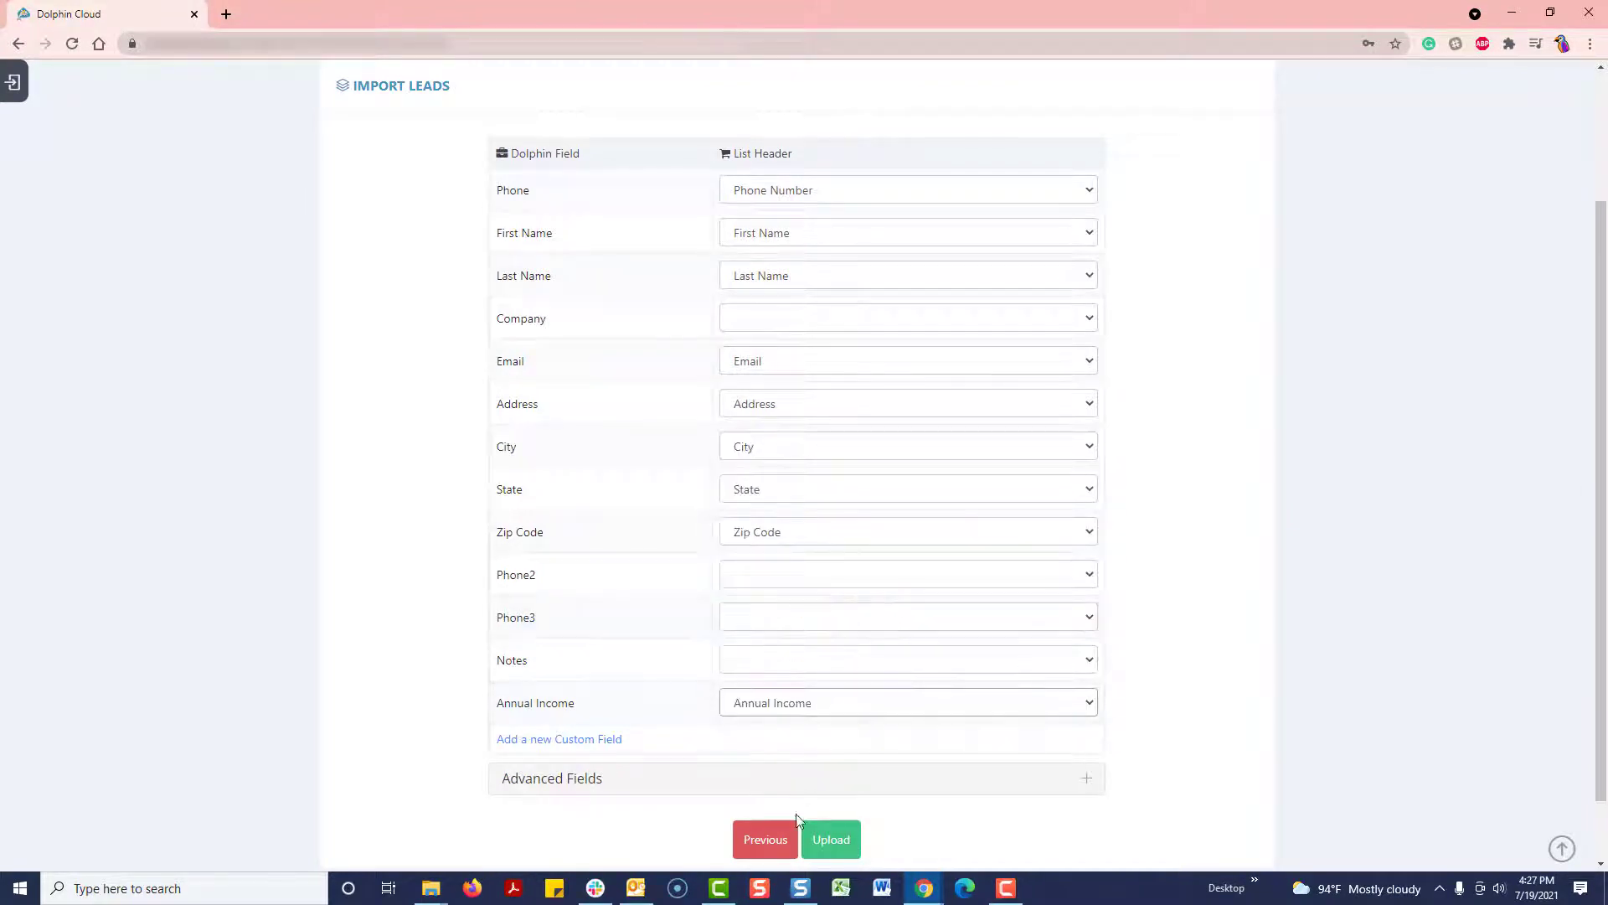
Step: Upload the leads and view the Calling Campaign summary
left_click(821, 848)
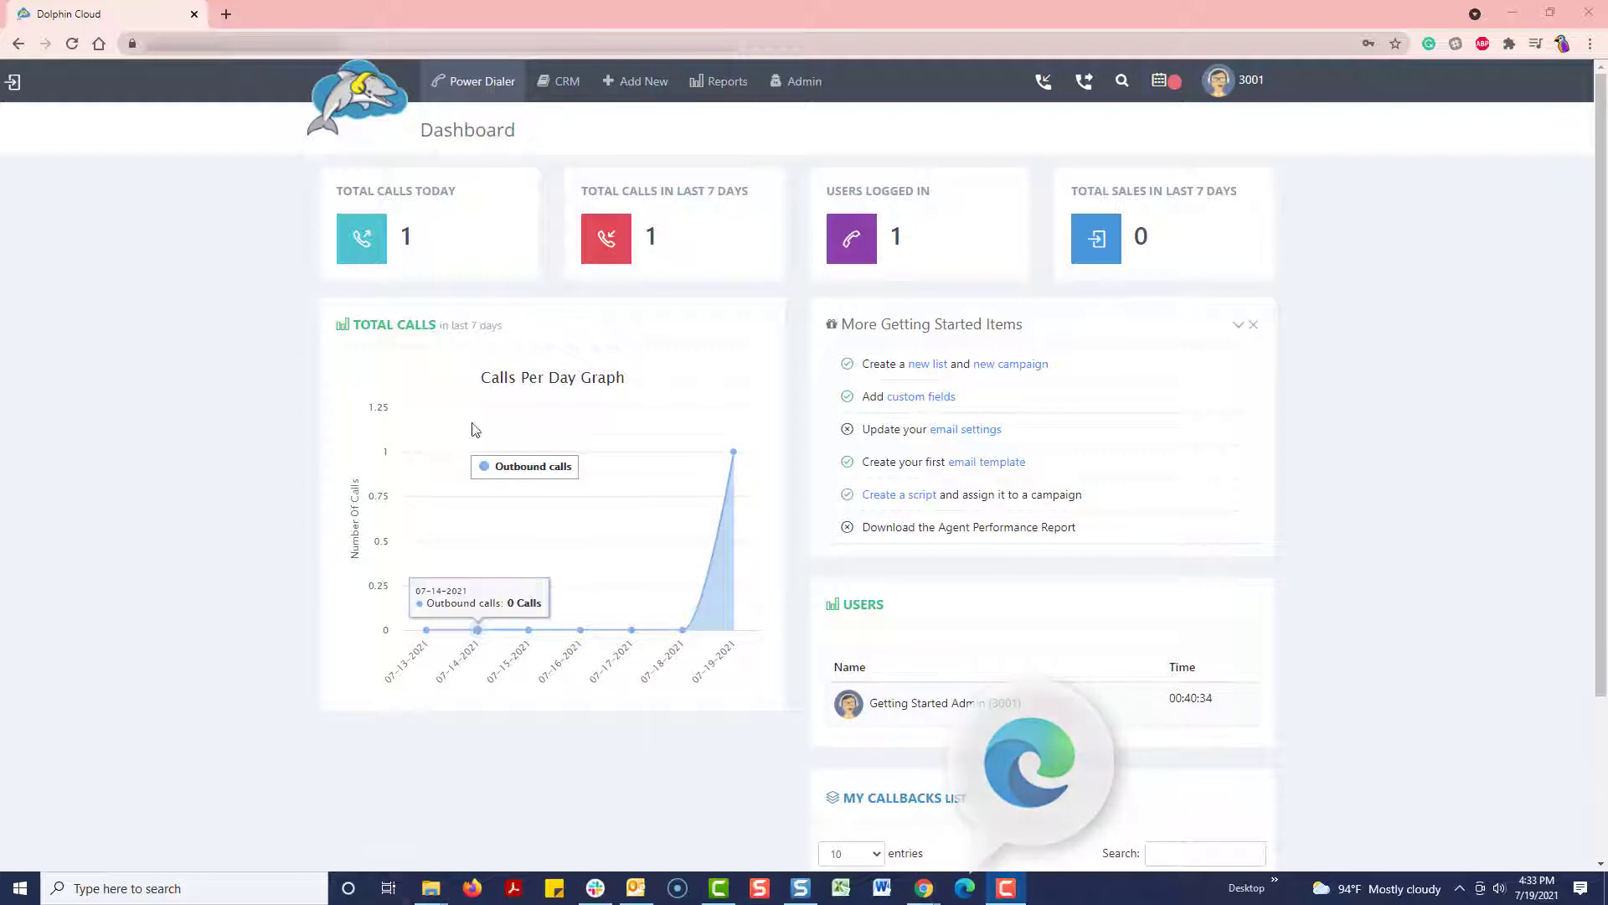
left_click(482, 81)
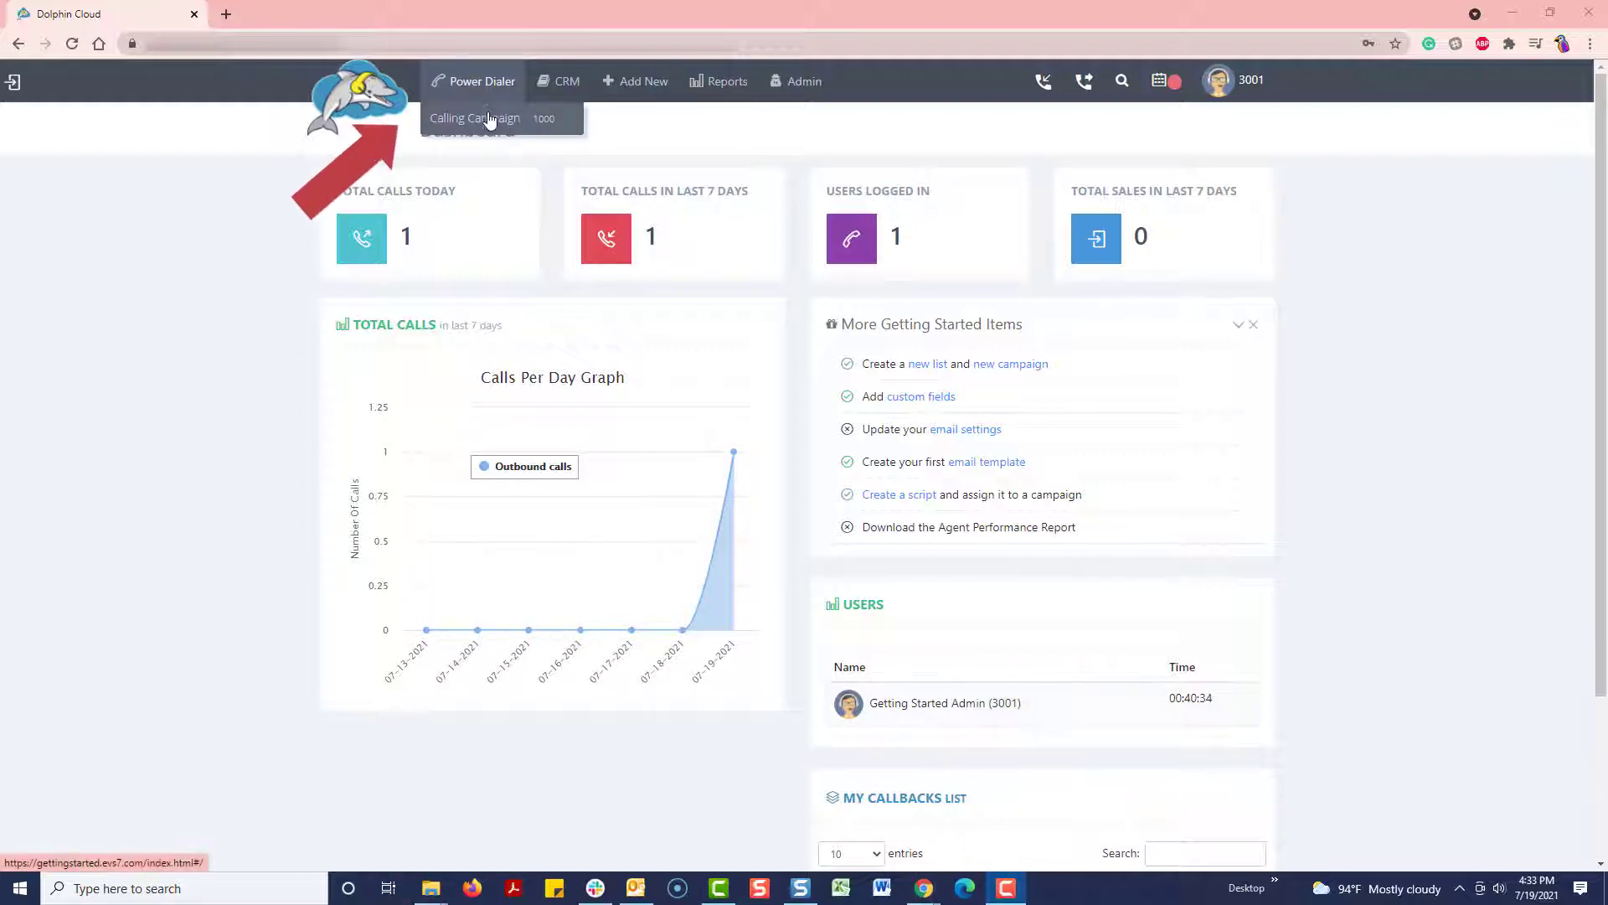
left_click(490, 119)
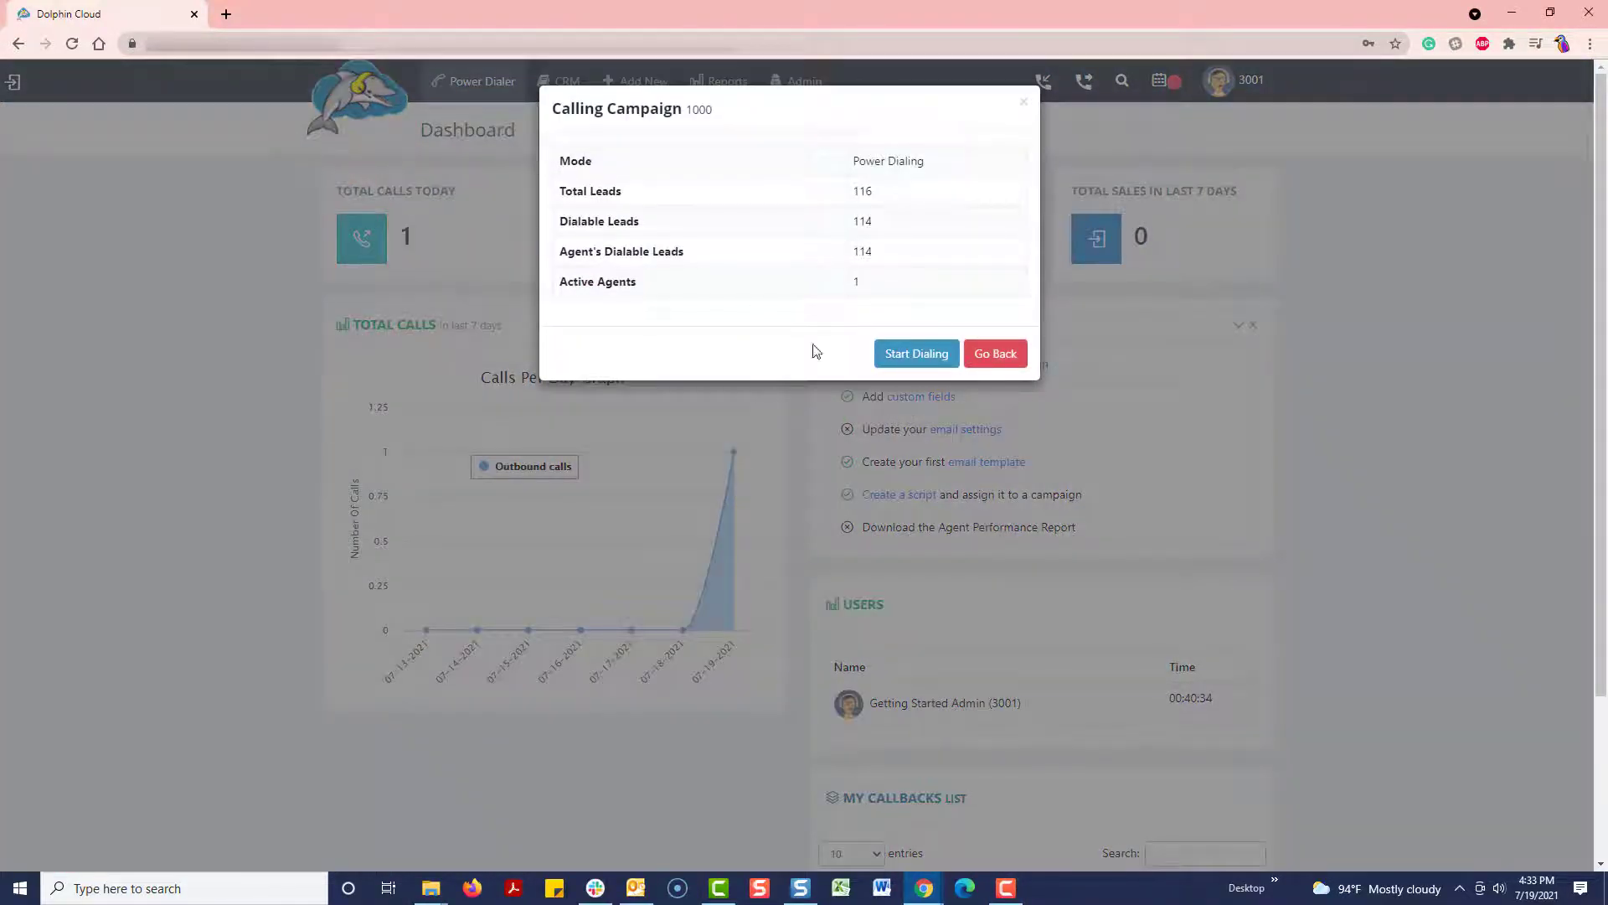
Step: Start dialing with microphone access allowed, hang up the first lead and disposition it Busy
left_click(911, 366)
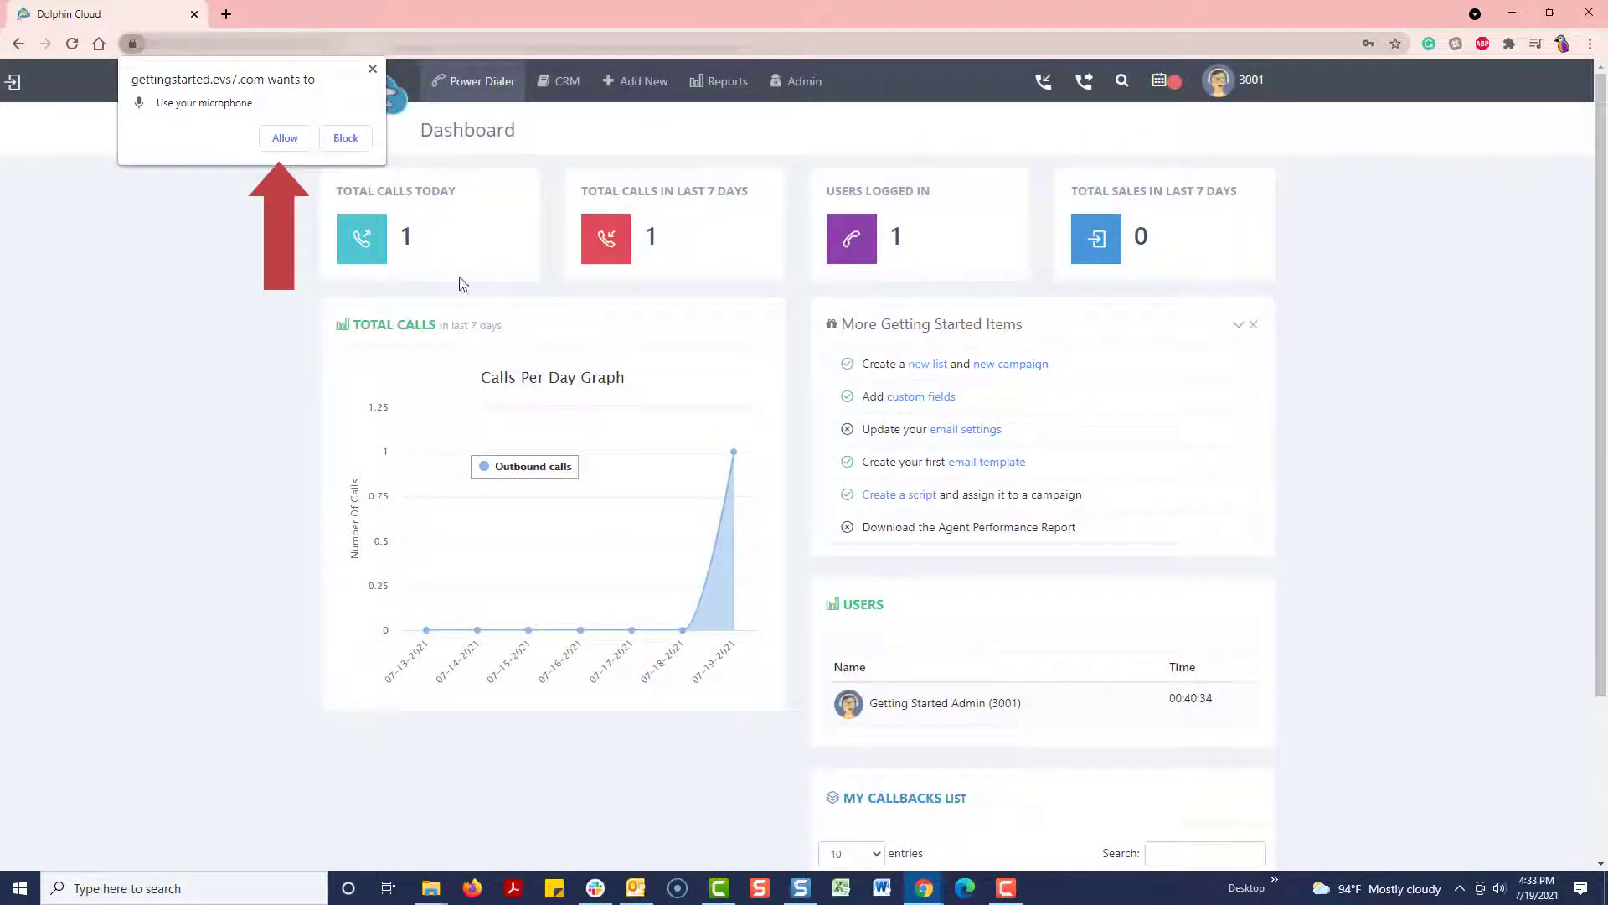
left_click(285, 139)
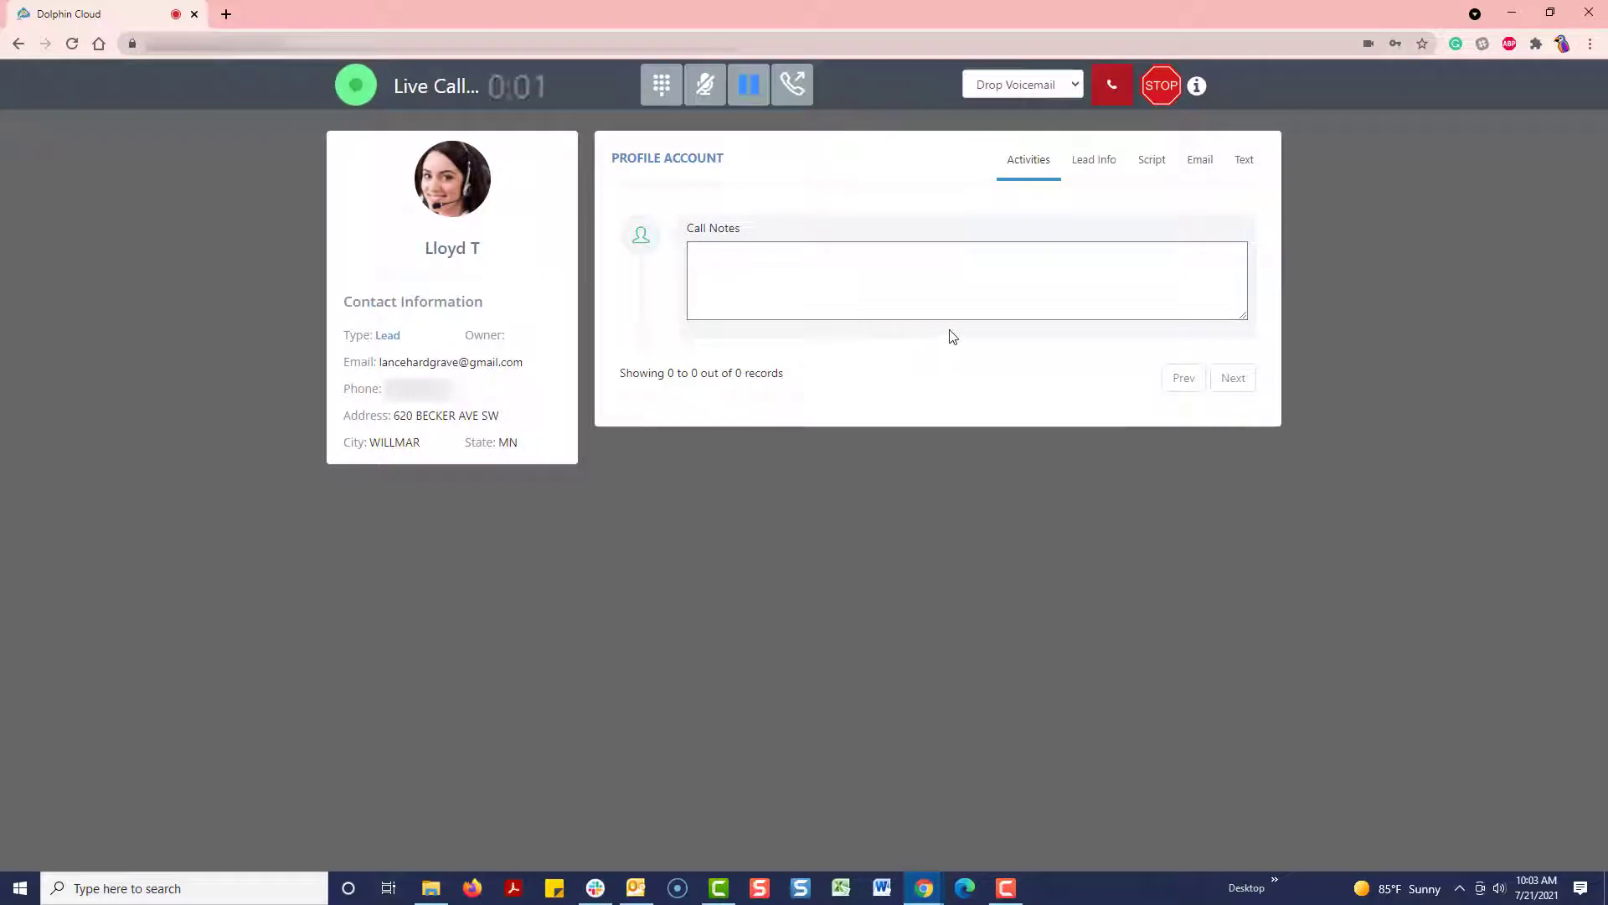
left_click(1112, 92)
left_click(1091, 92)
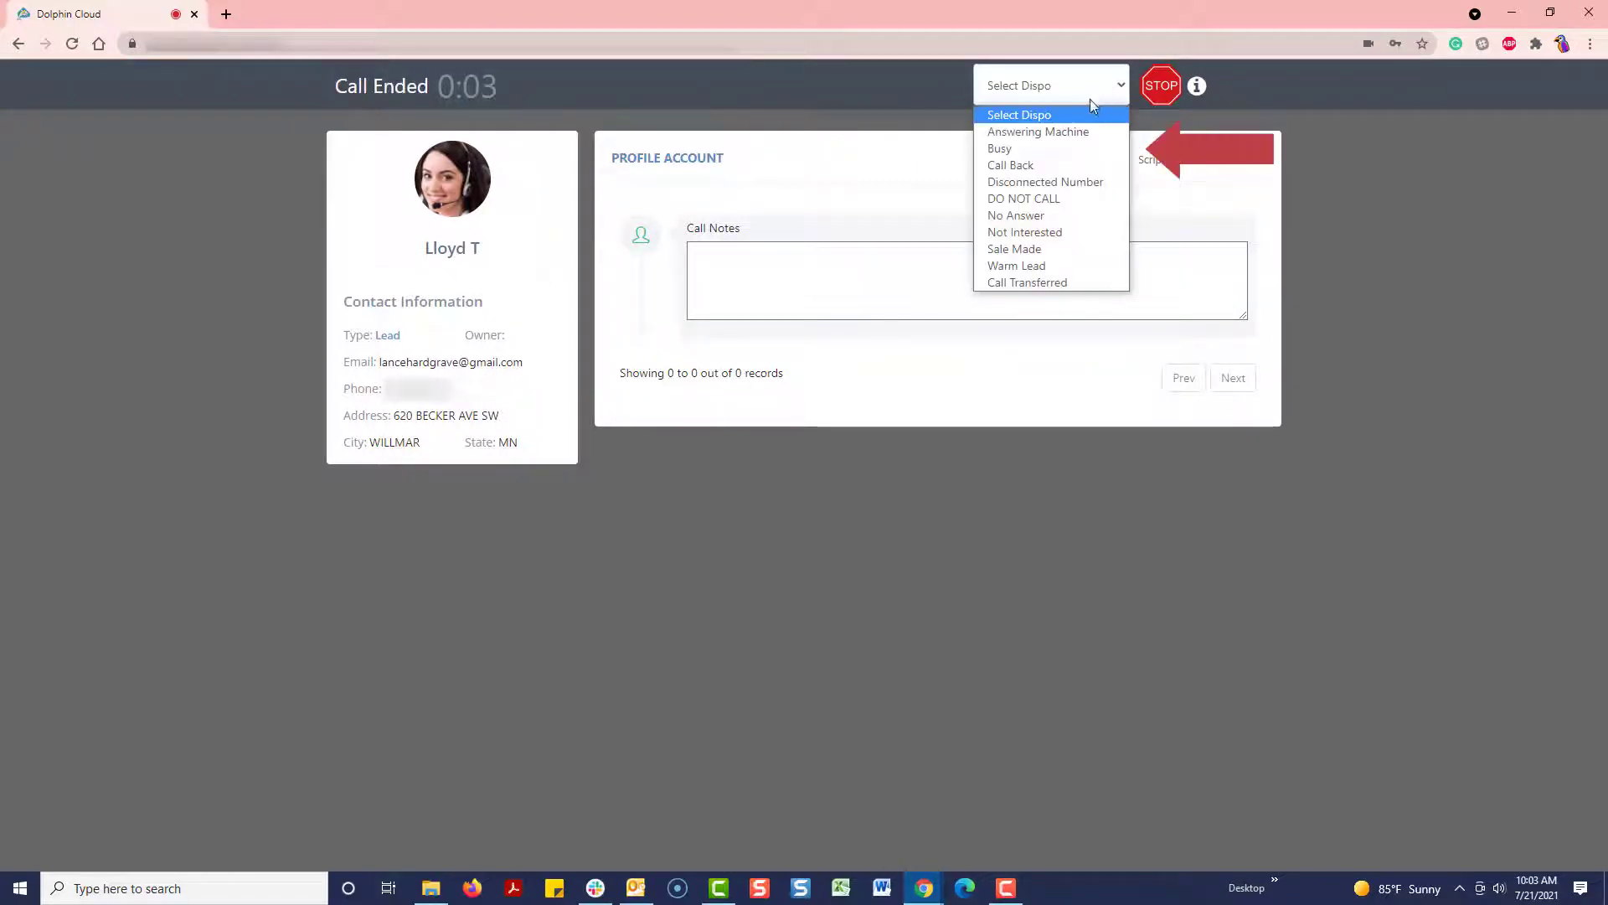
left_click(1078, 154)
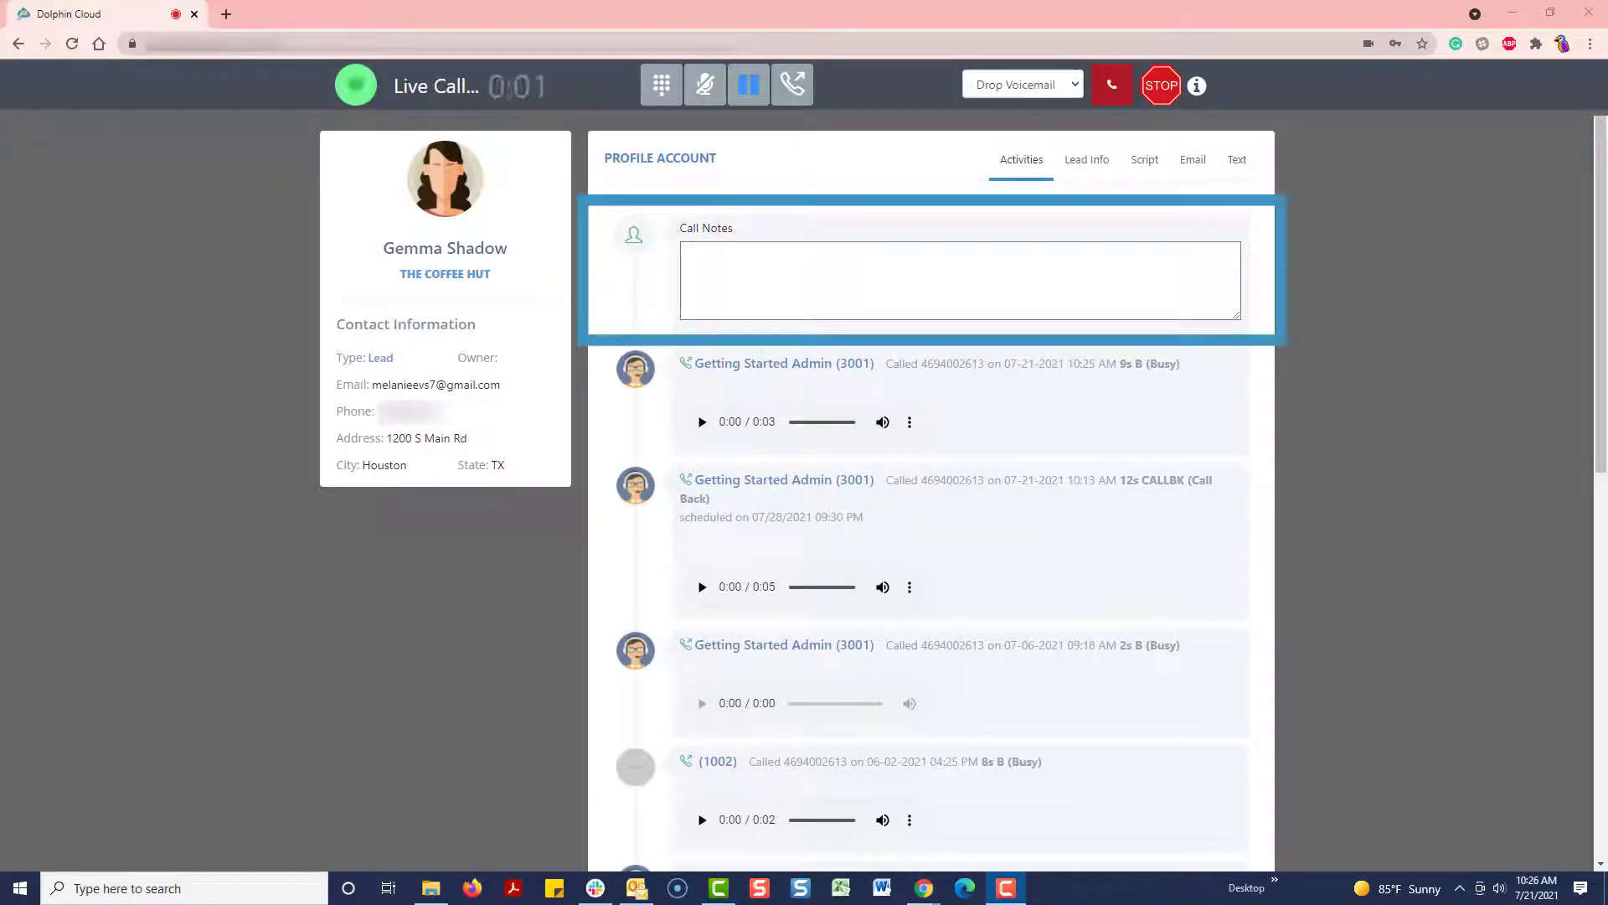
Step: Check the lead's Lead Info and Activities tabs, then stop dialing after this call
scroll(961, 491, "down", 1)
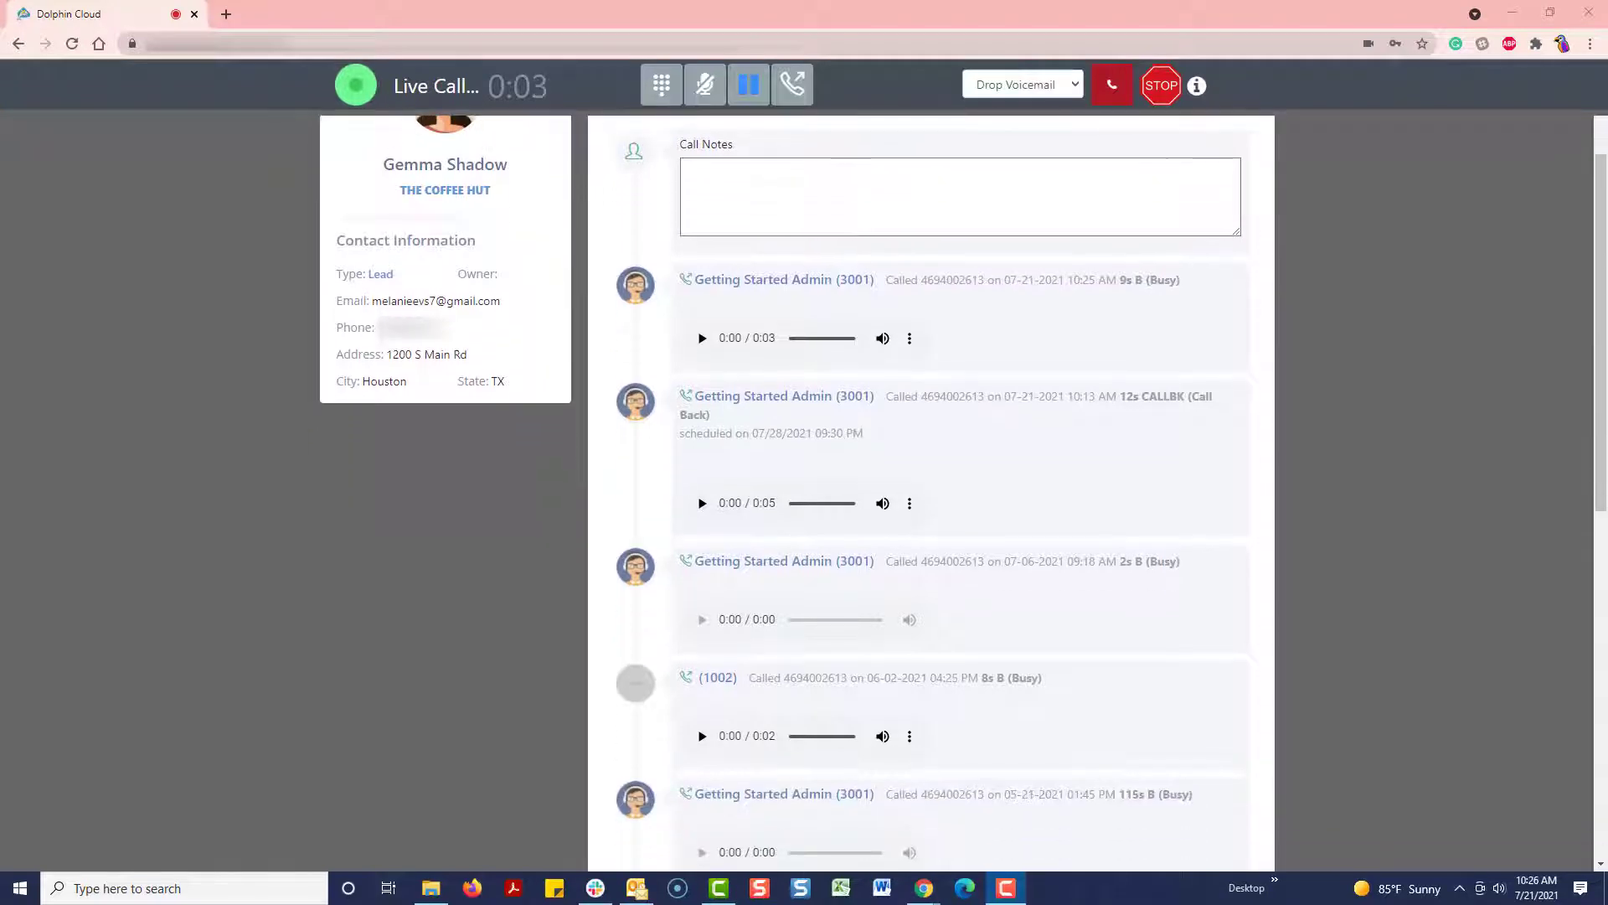
scroll(930, 491, "up", 1)
left_click(1087, 159)
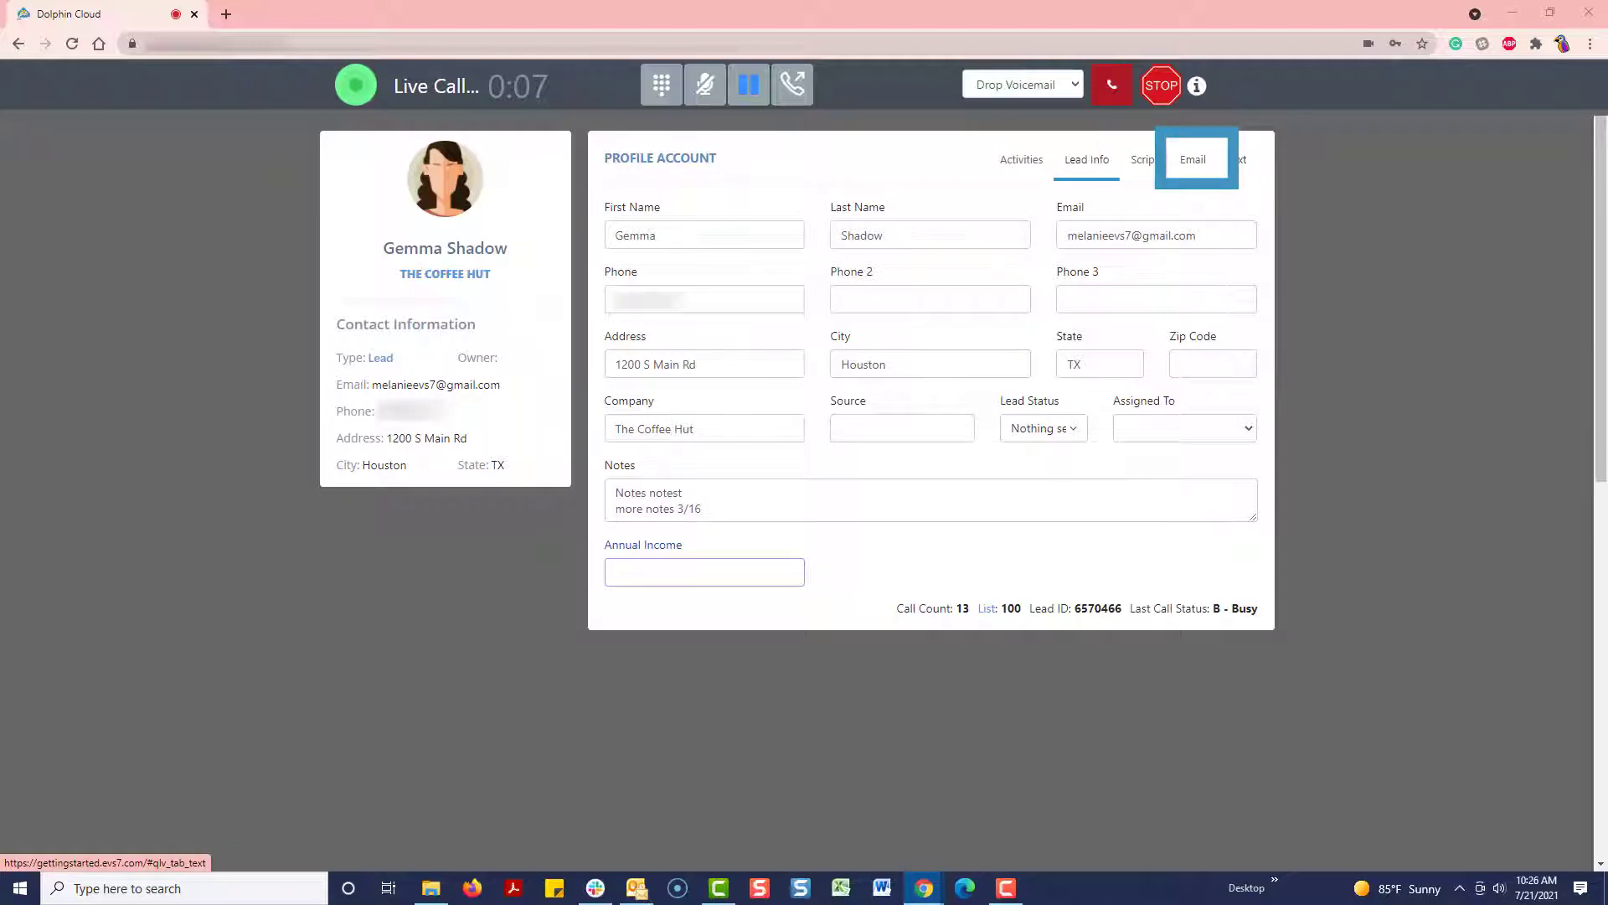
left_click(1021, 160)
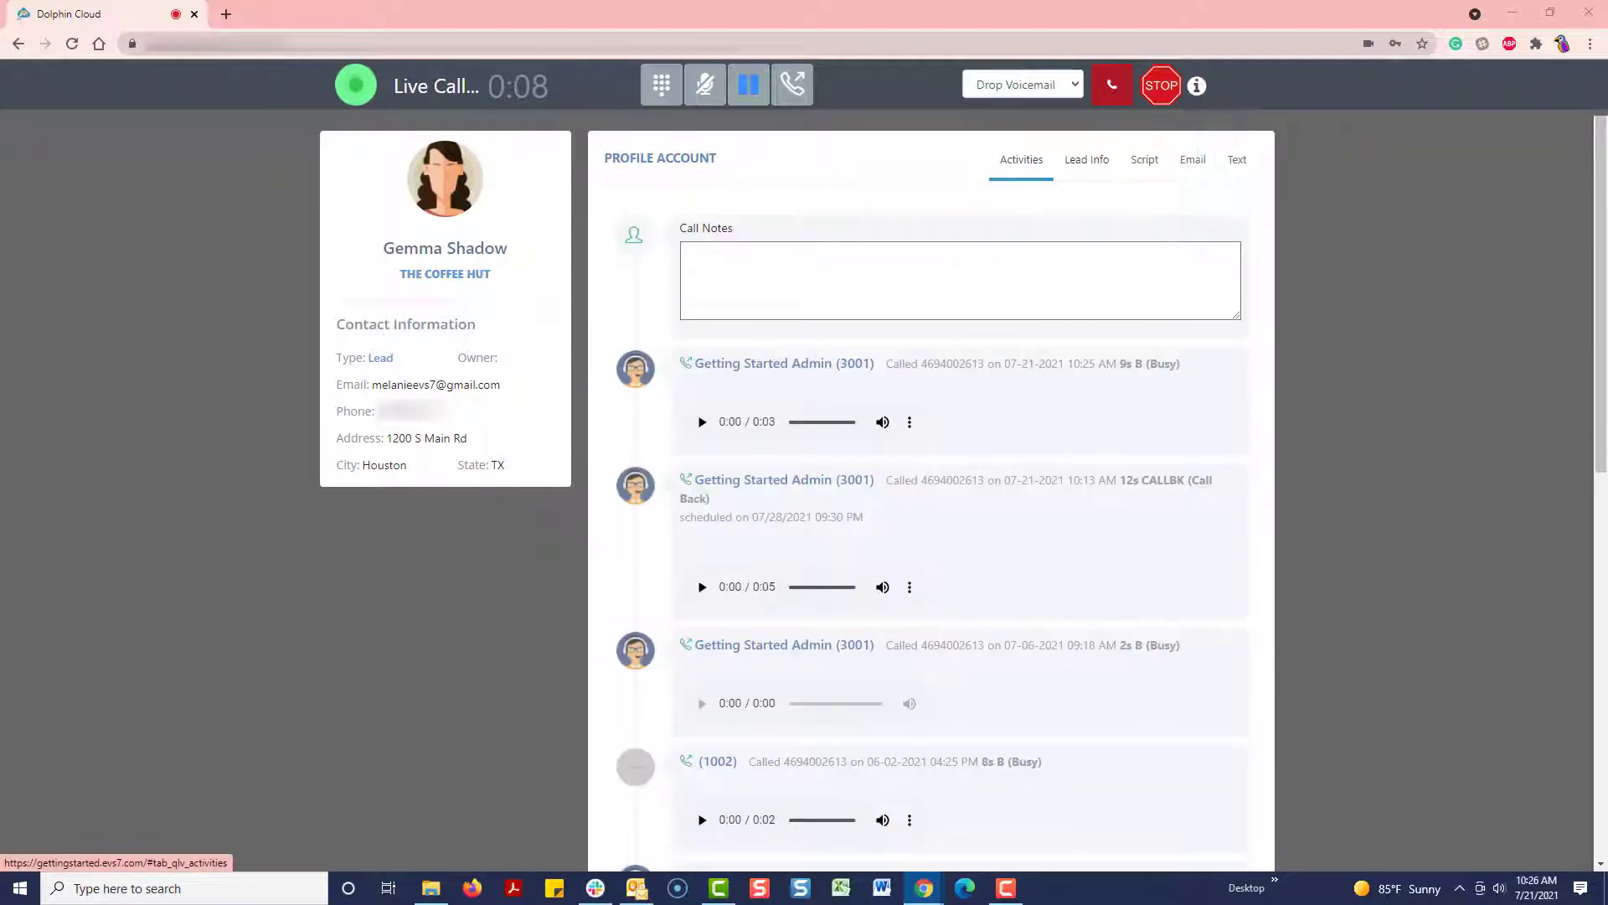
left_click(1162, 87)
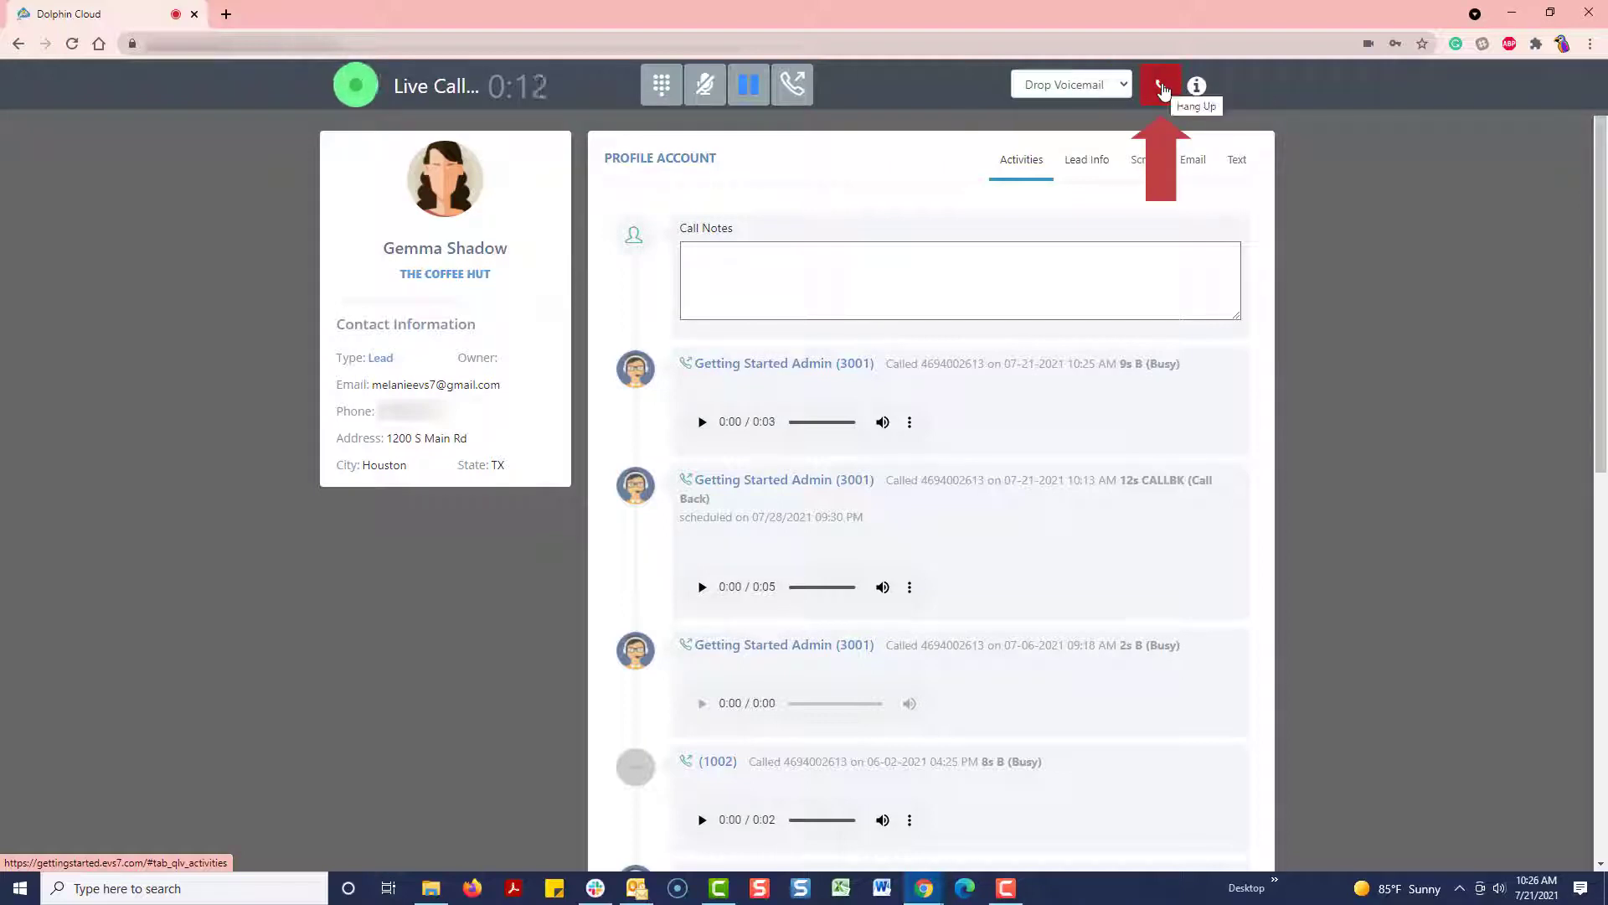
Step: Hang up and schedule a Call Back for July 29, 2021 at 4:30 AM
left_click(1162, 87)
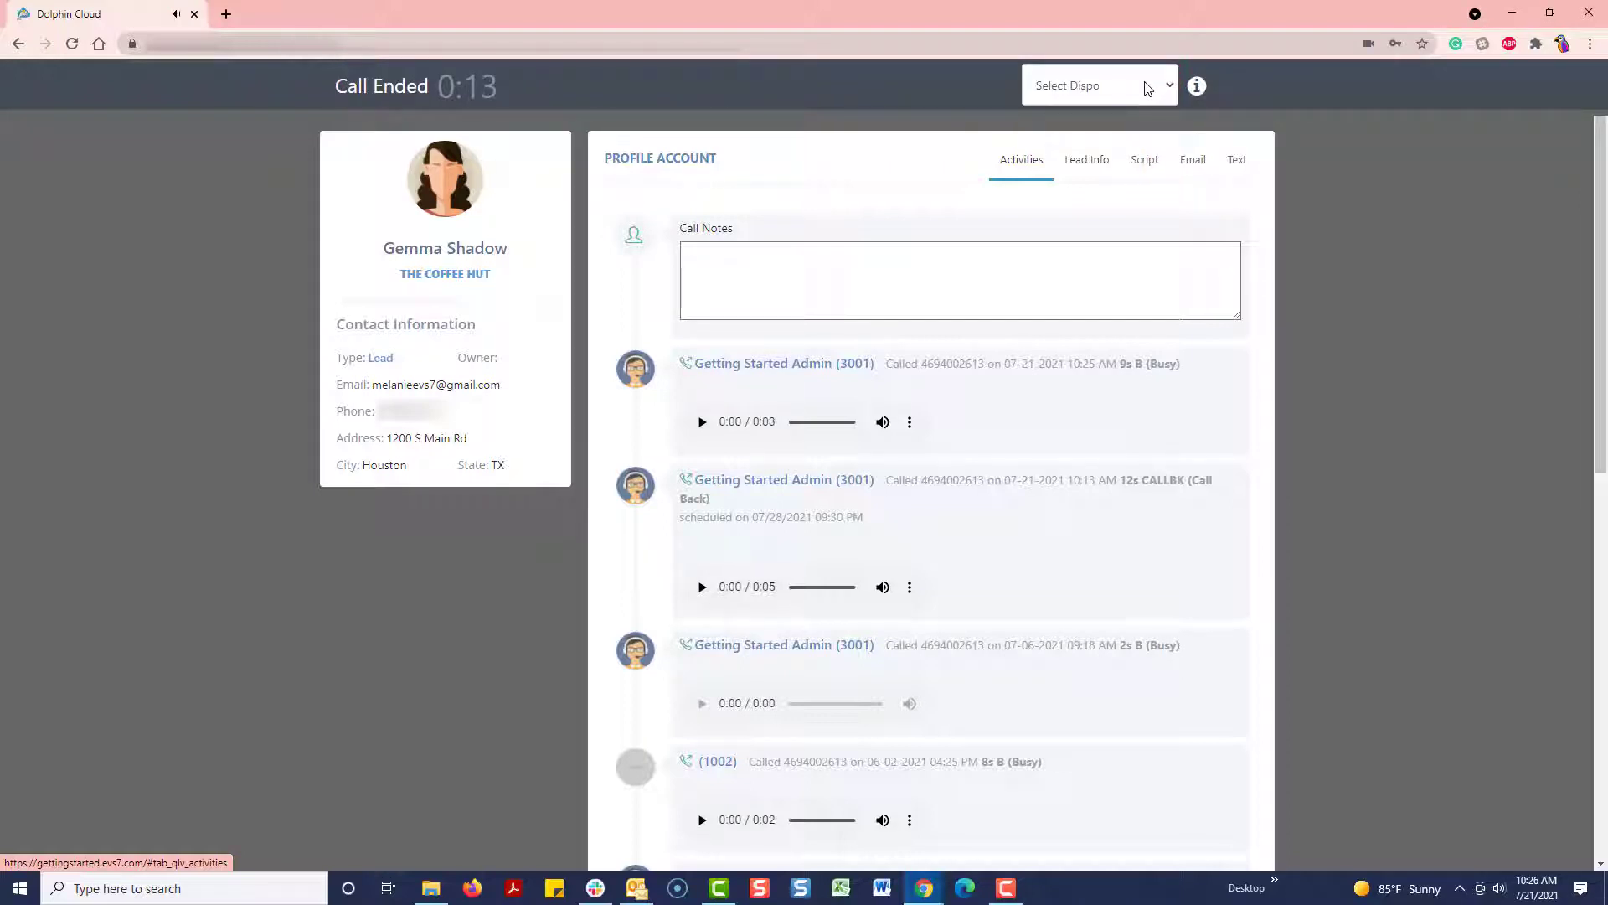
left_click(1147, 88)
left_click(1128, 163)
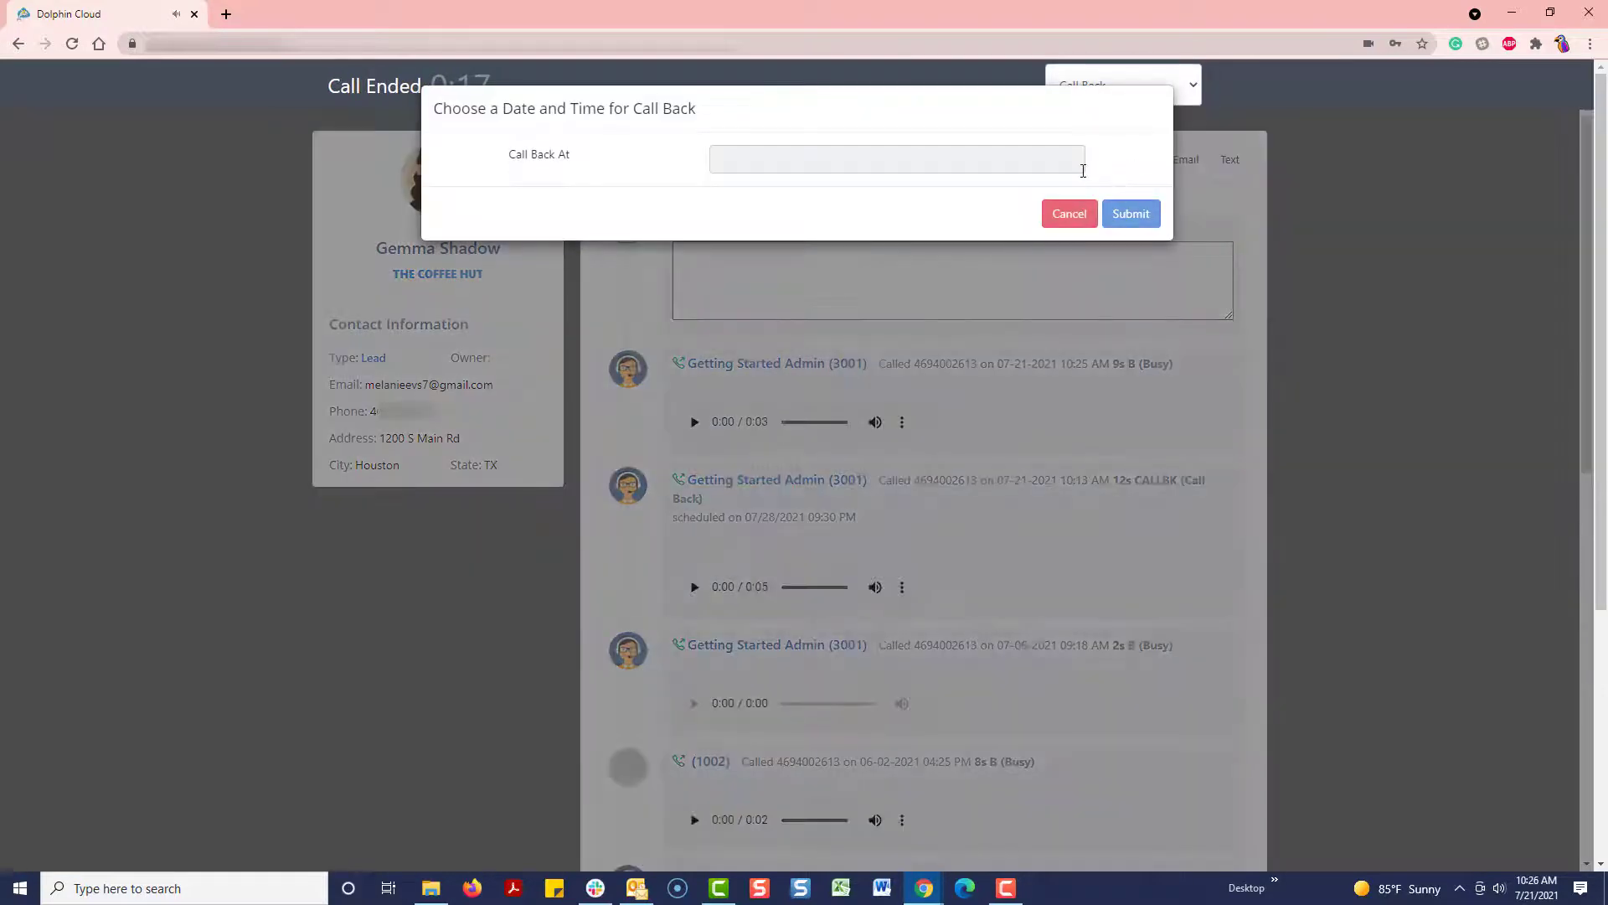
left_click(1084, 171)
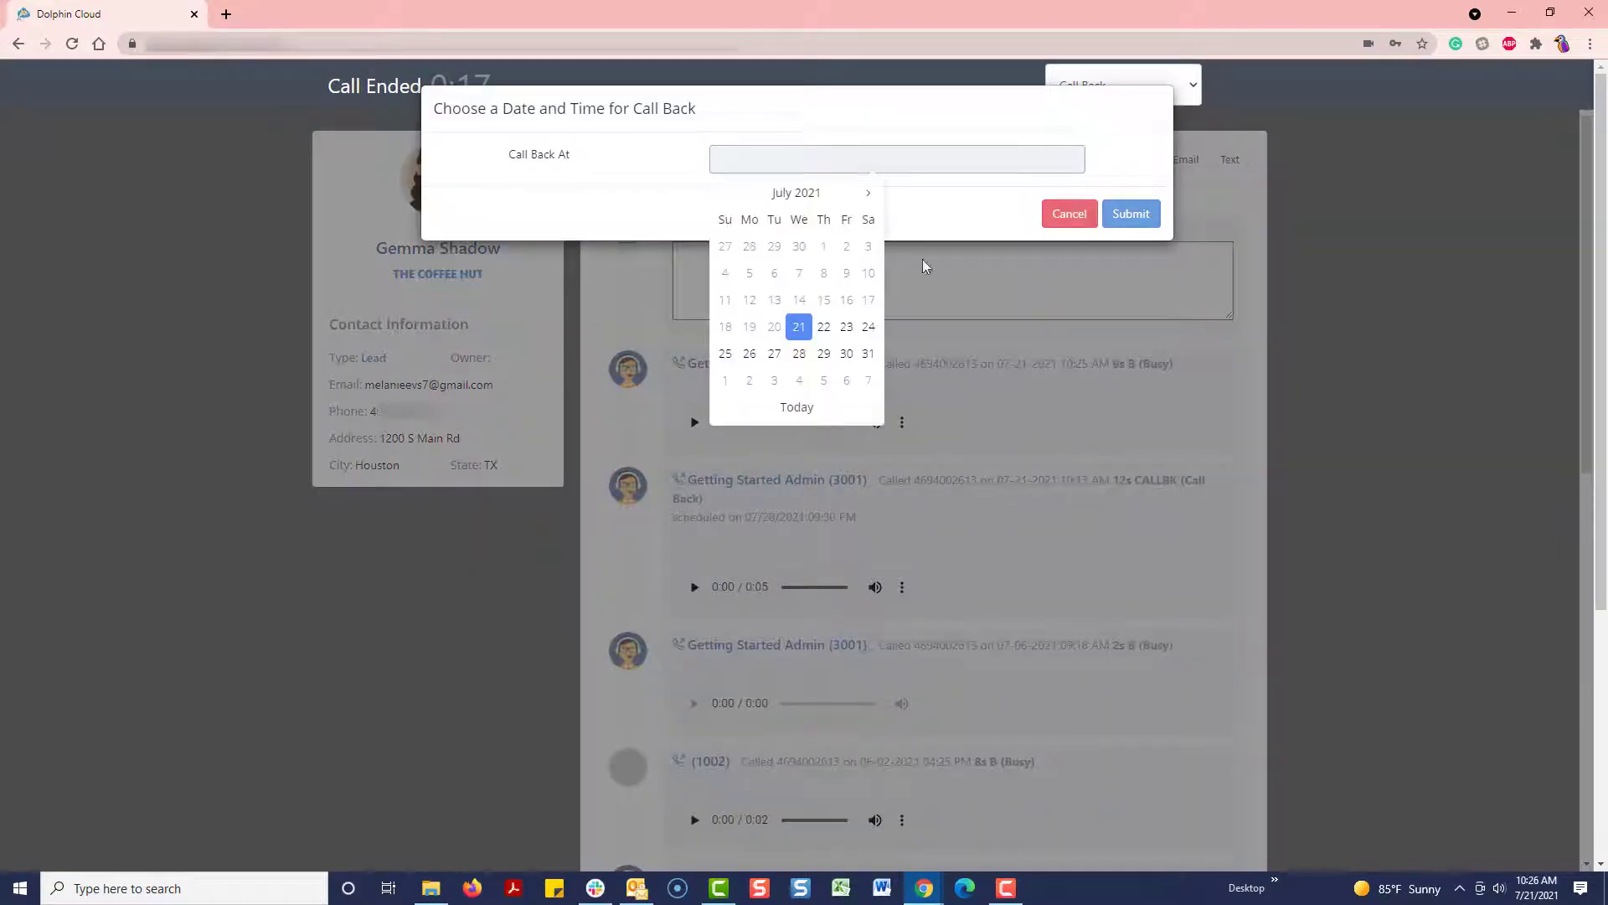
left_click(824, 359)
left_click(826, 253)
left_click(807, 276)
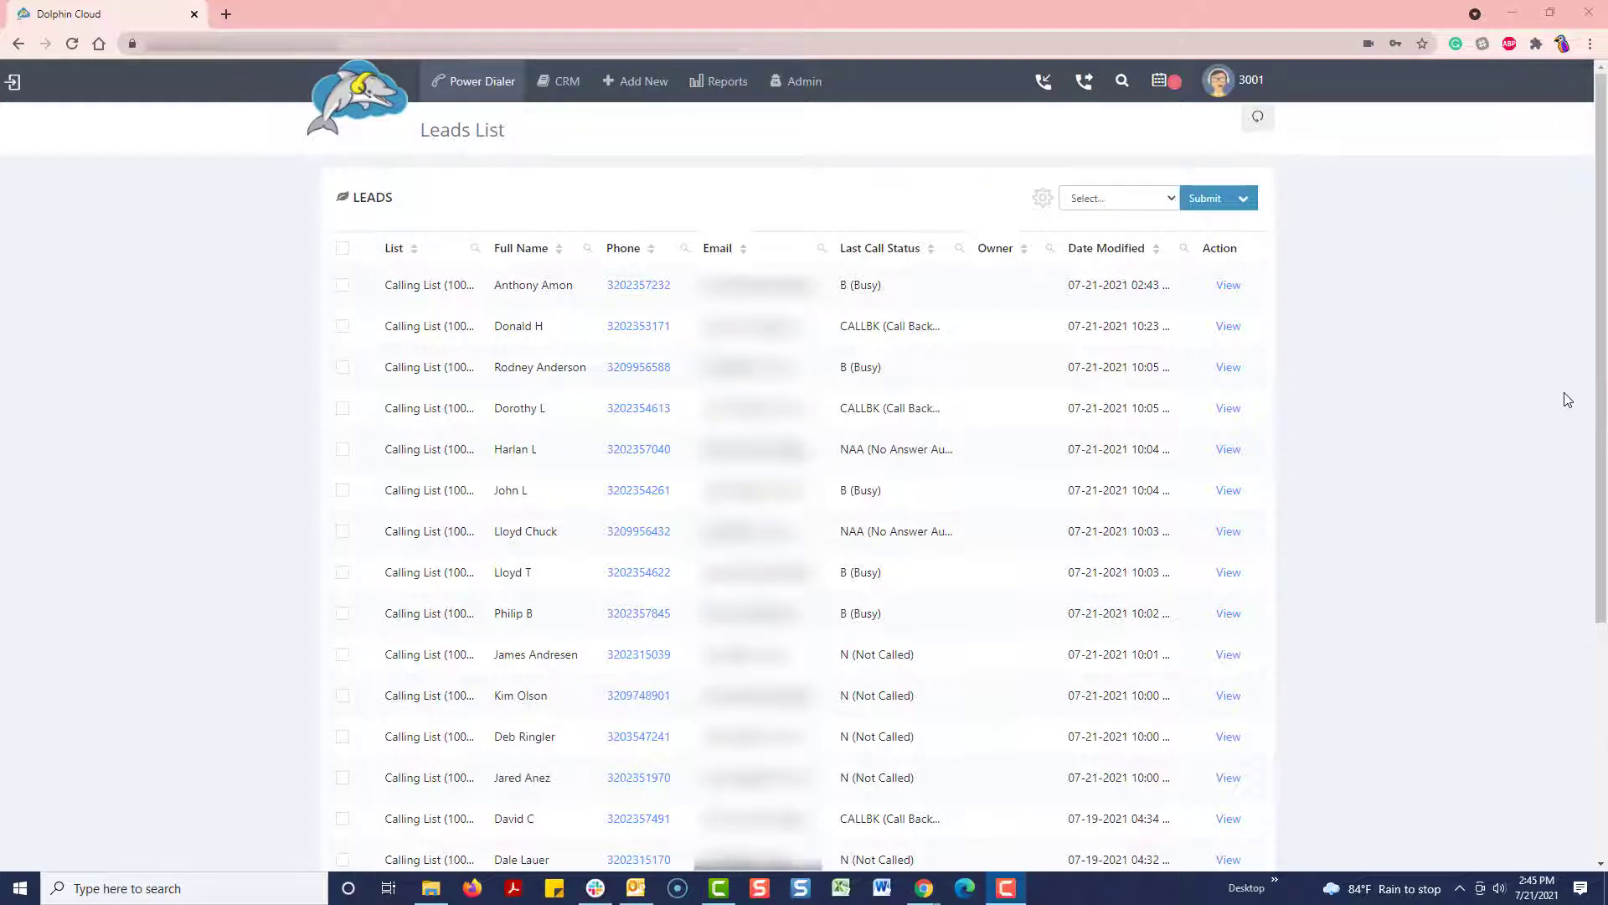
Step: Record a 10-second voicemail under Voicemail Drops and save it as 'Voicemail1'
left_click(777, 84)
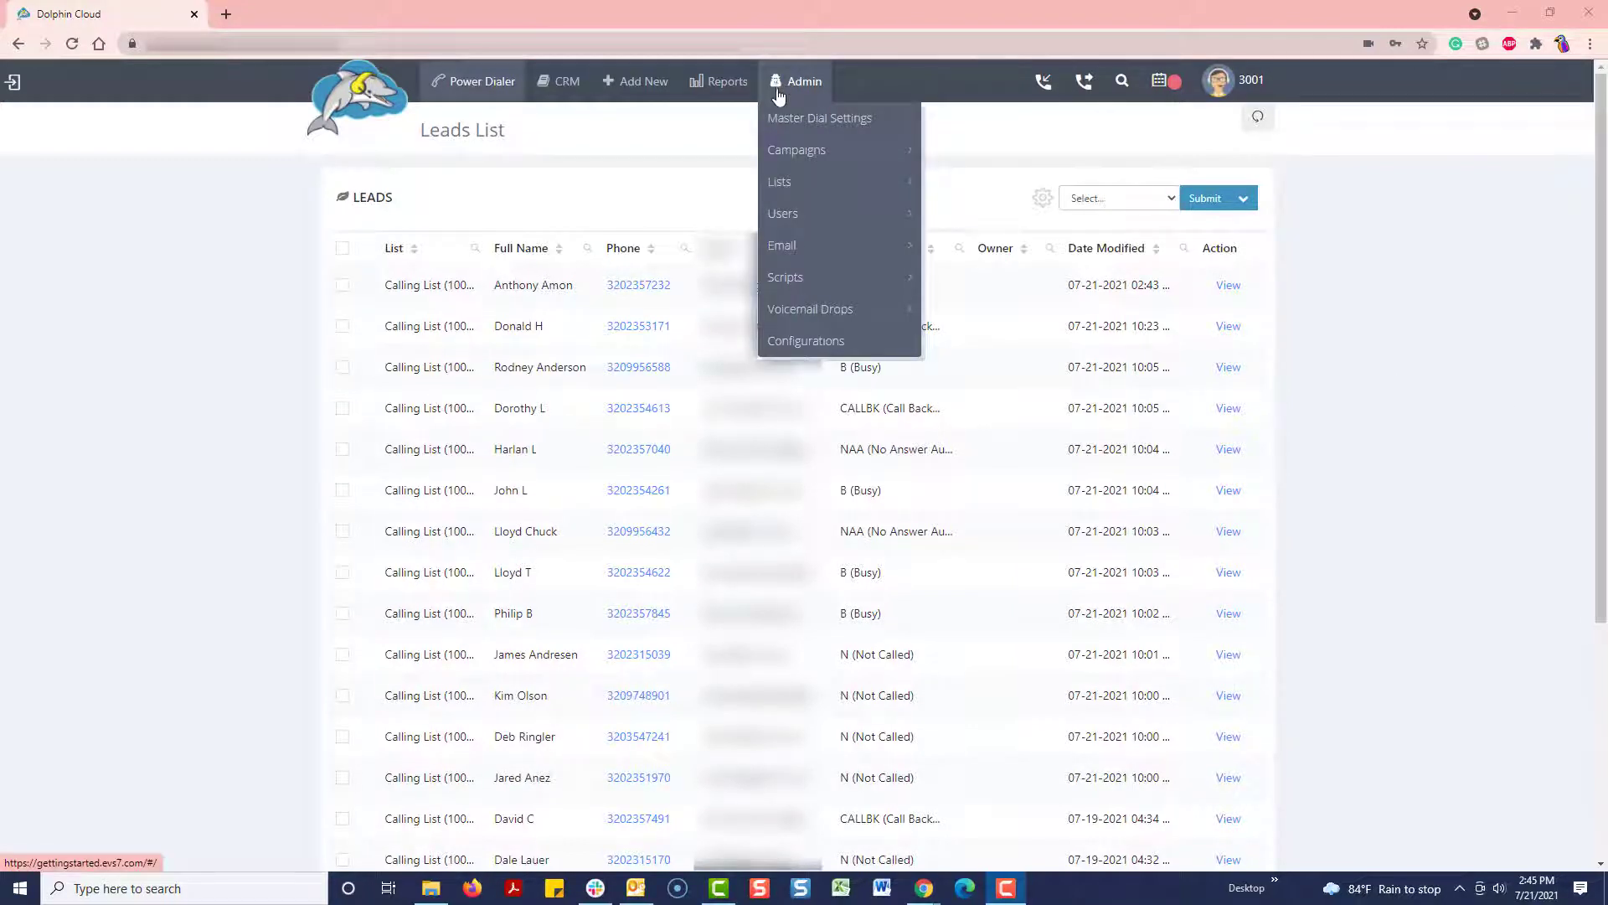
mouse_move(802, 308)
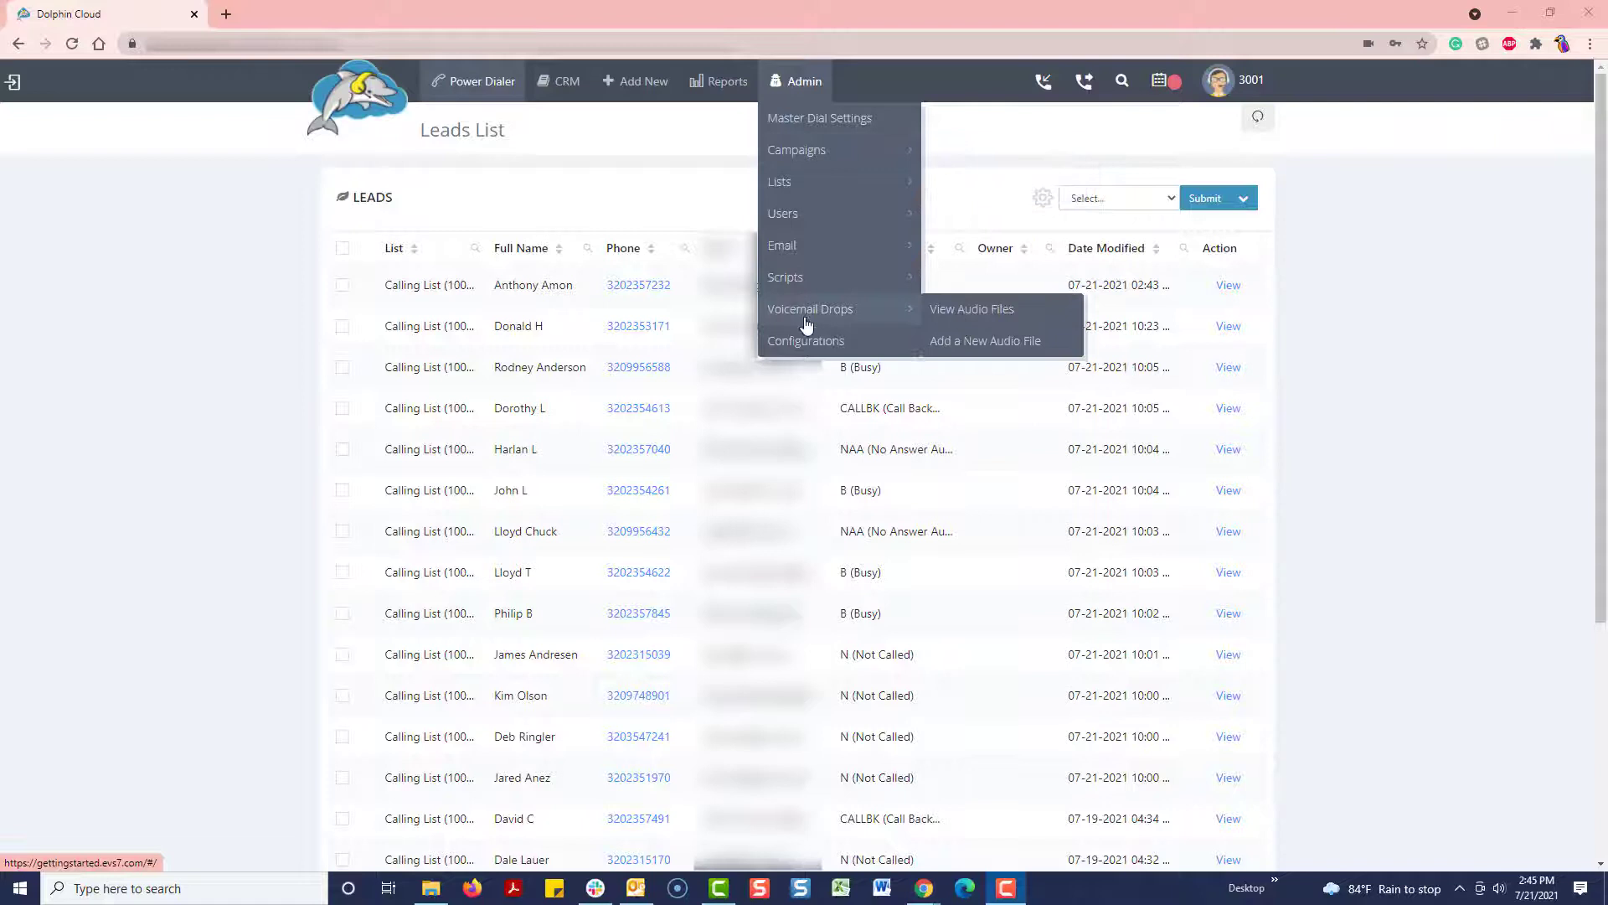
left_click(953, 342)
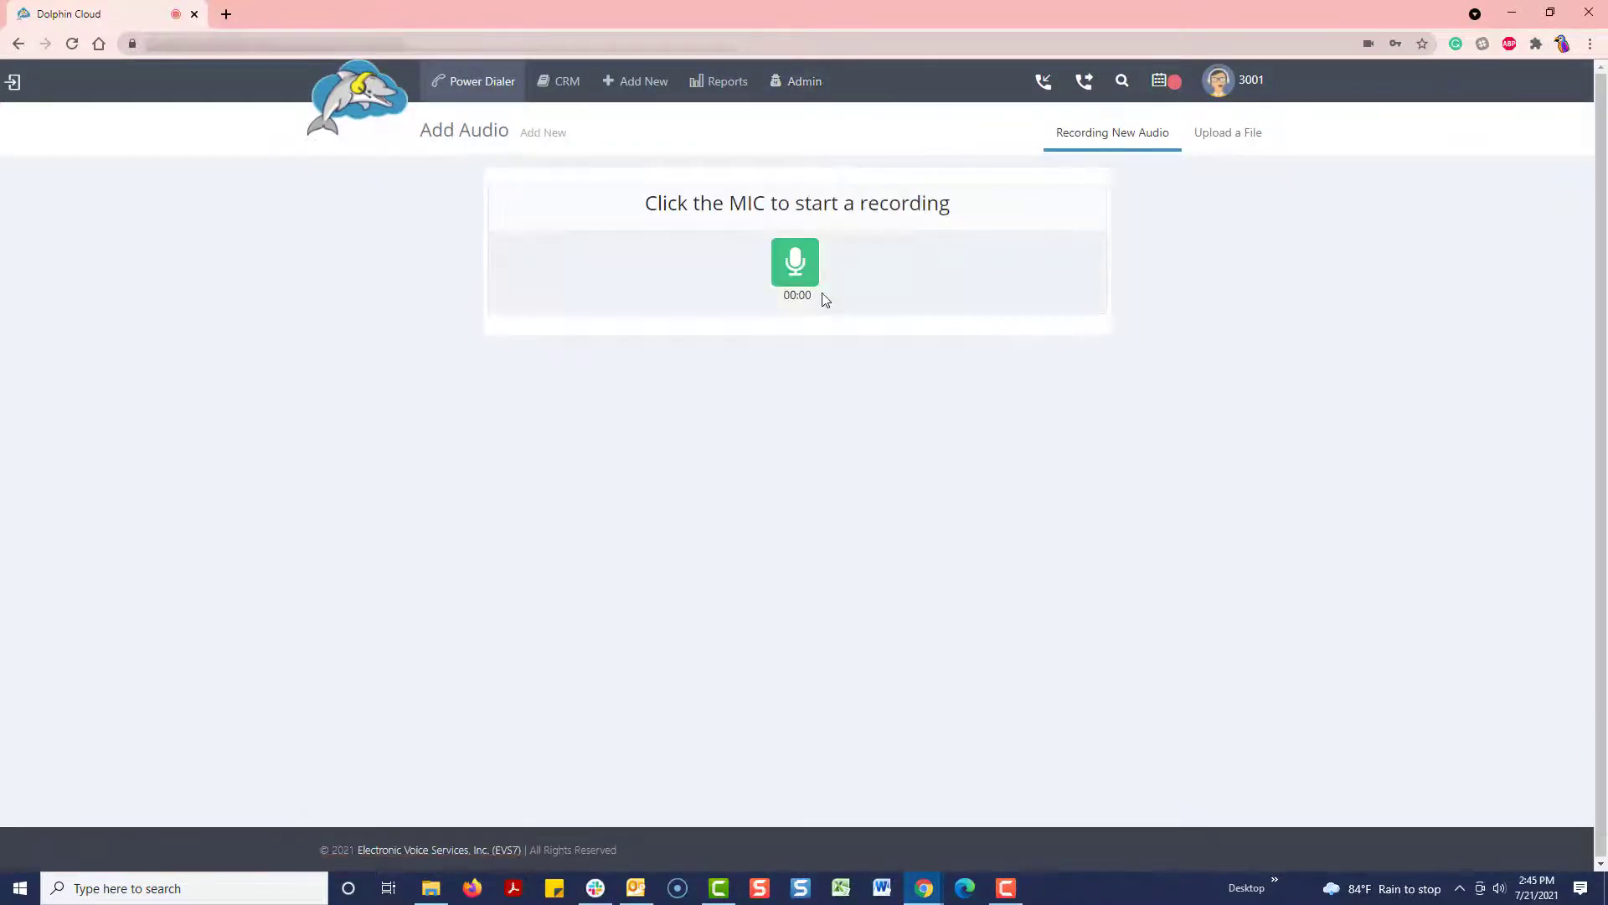
left_click(800, 280)
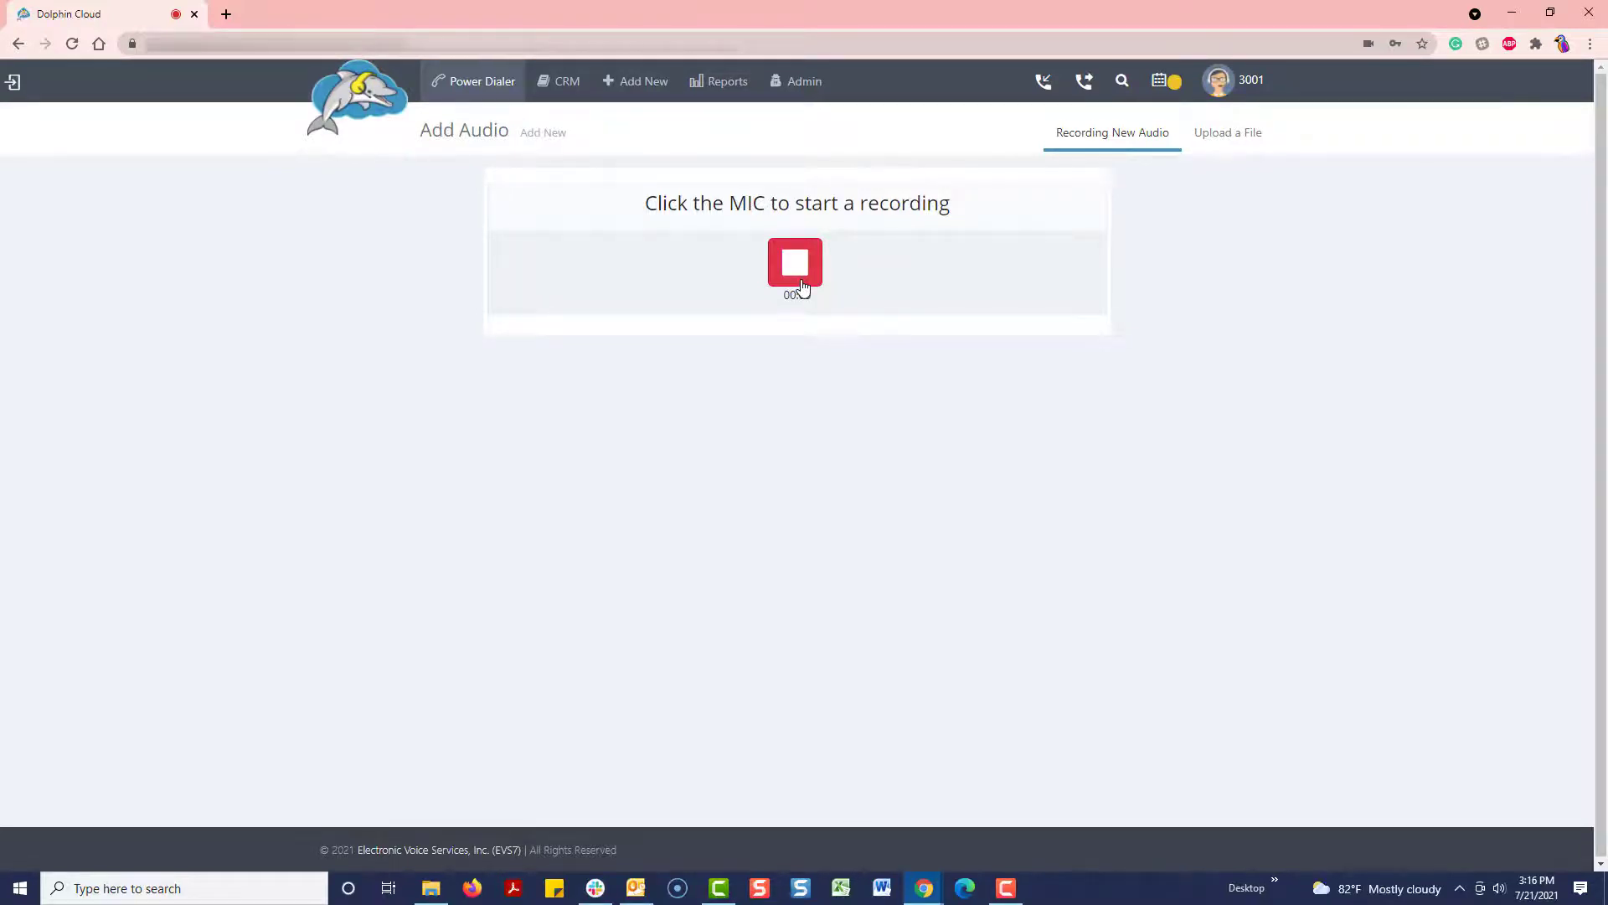
left_click(802, 286)
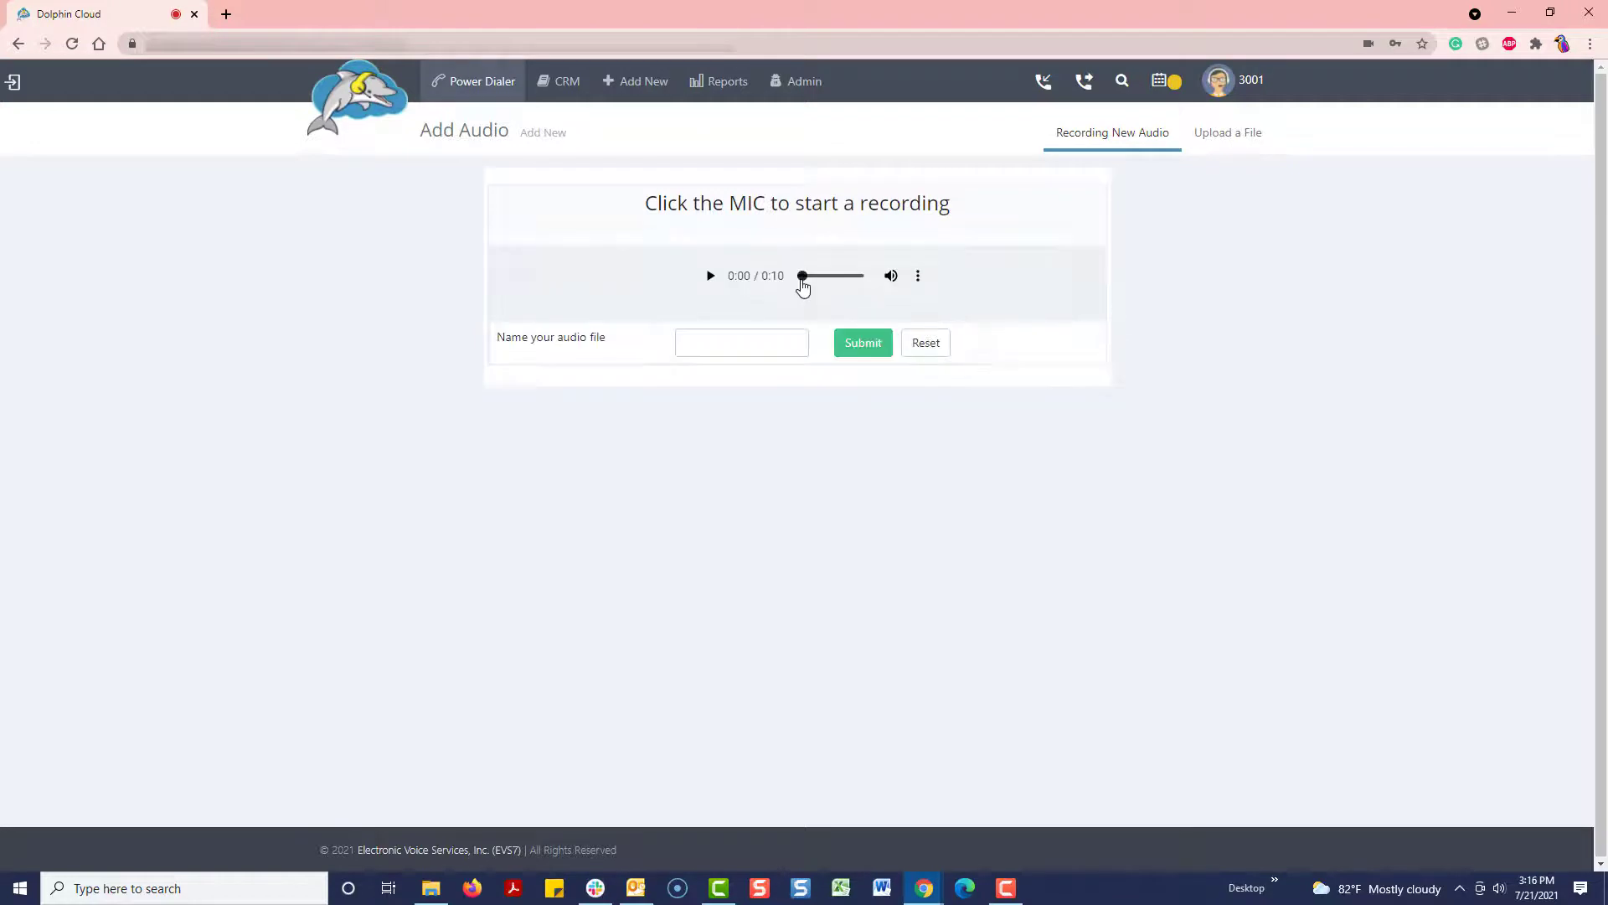
left_click(764, 338)
type("Voicemail1")
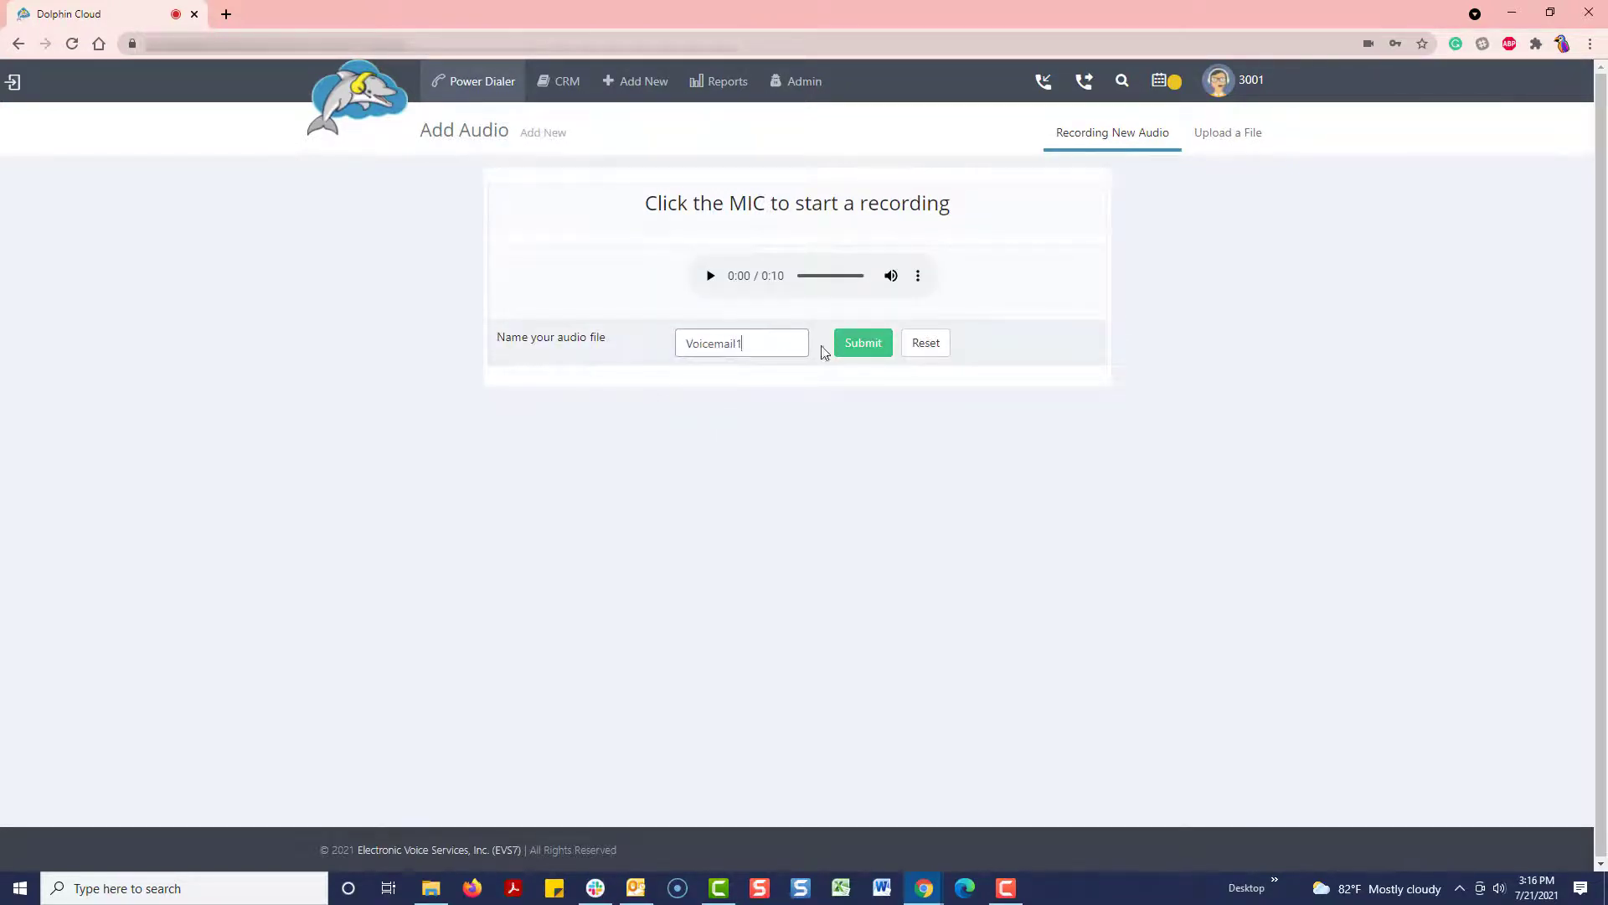
left_click(851, 346)
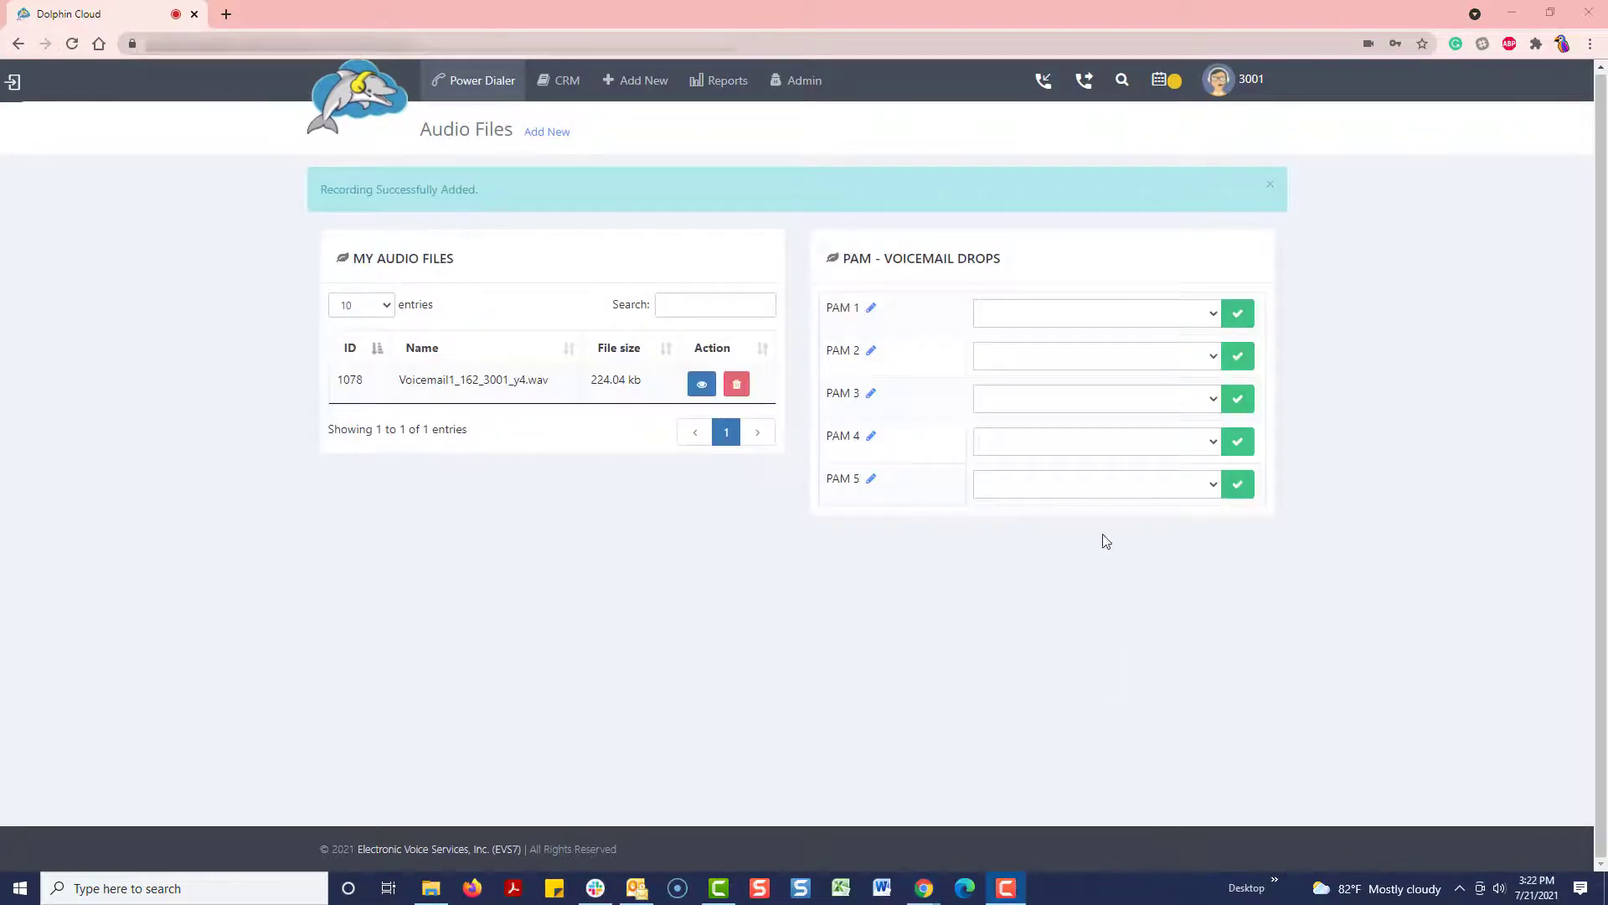
Step: Save Voicemail1_162_3001_y4.wav as the PAM 1 voicemail drop, then return to the Leads list
left_click(1108, 314)
left_click(1101, 351)
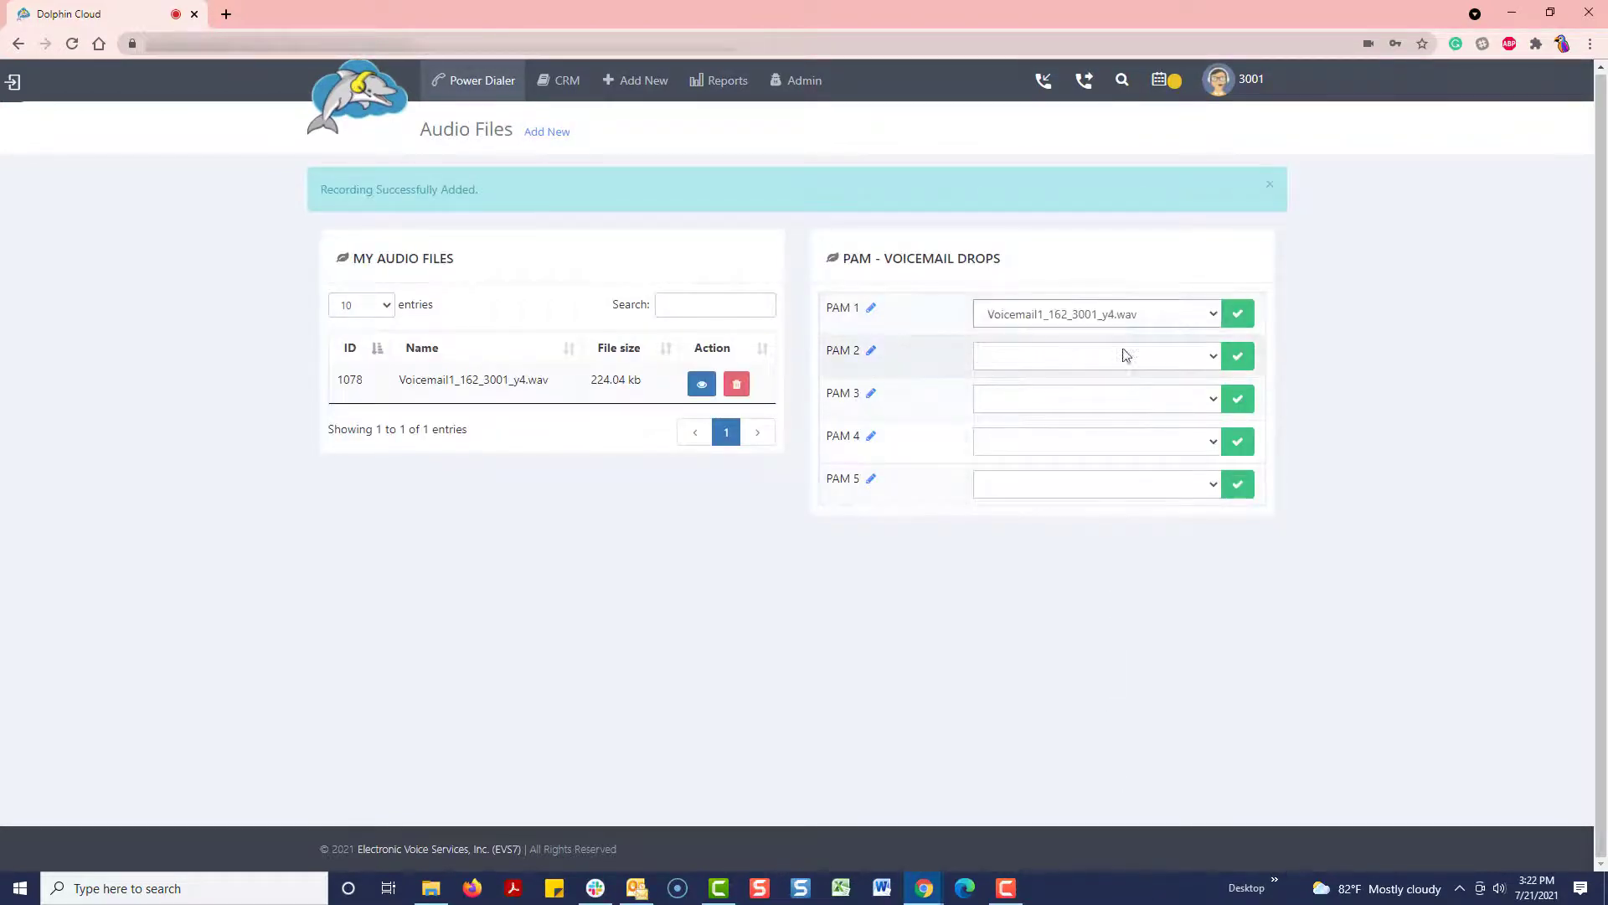
left_click(1238, 317)
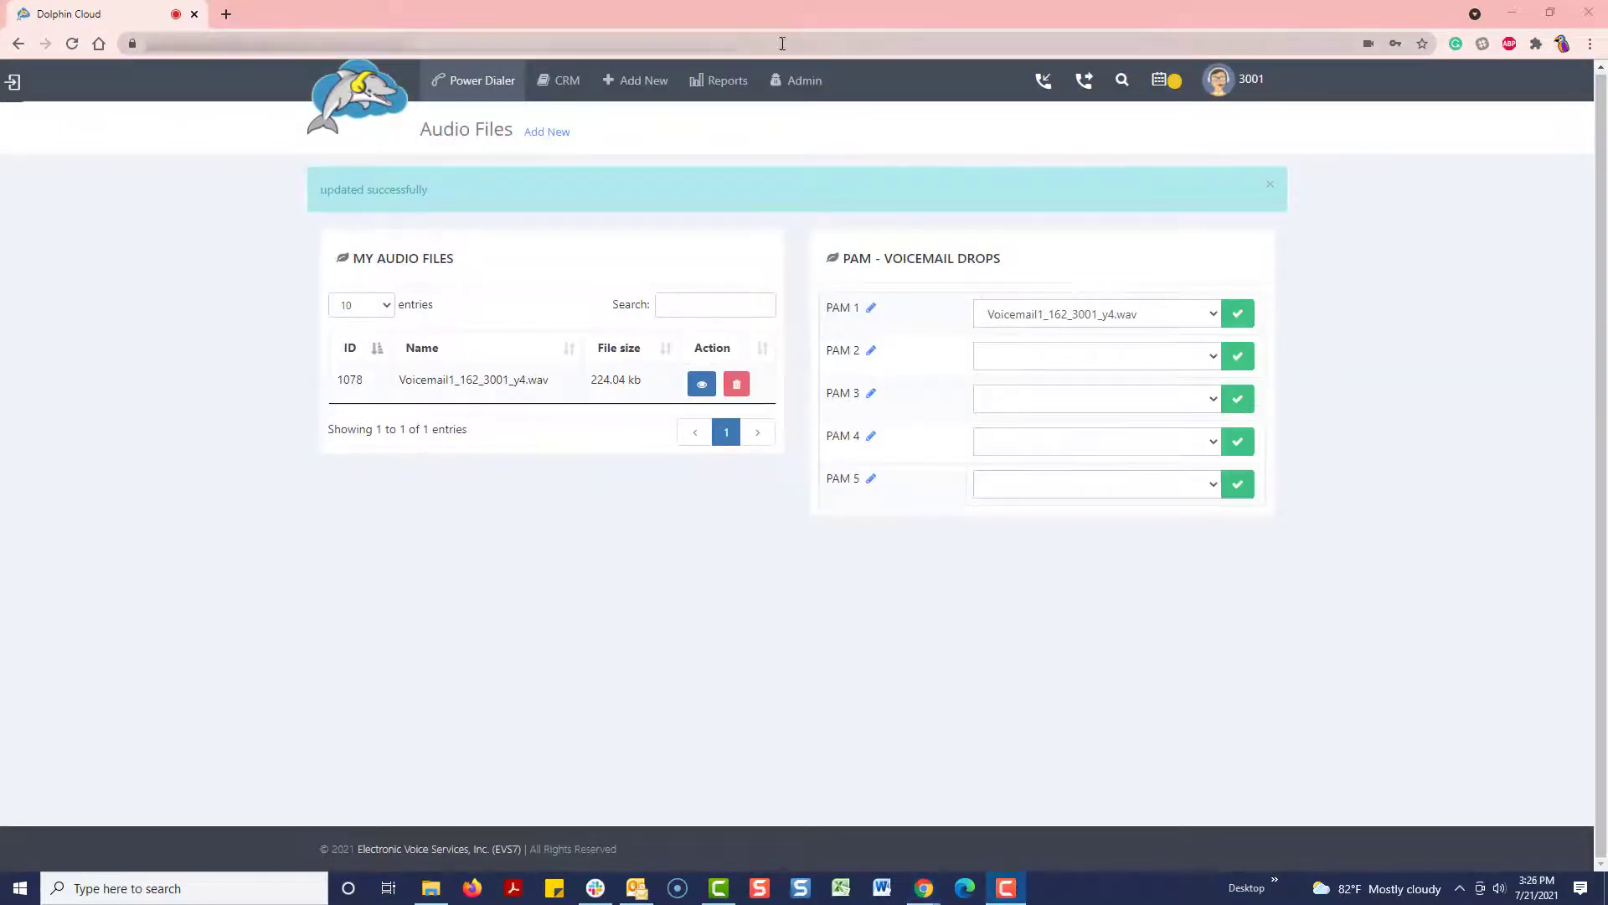
left_click(561, 80)
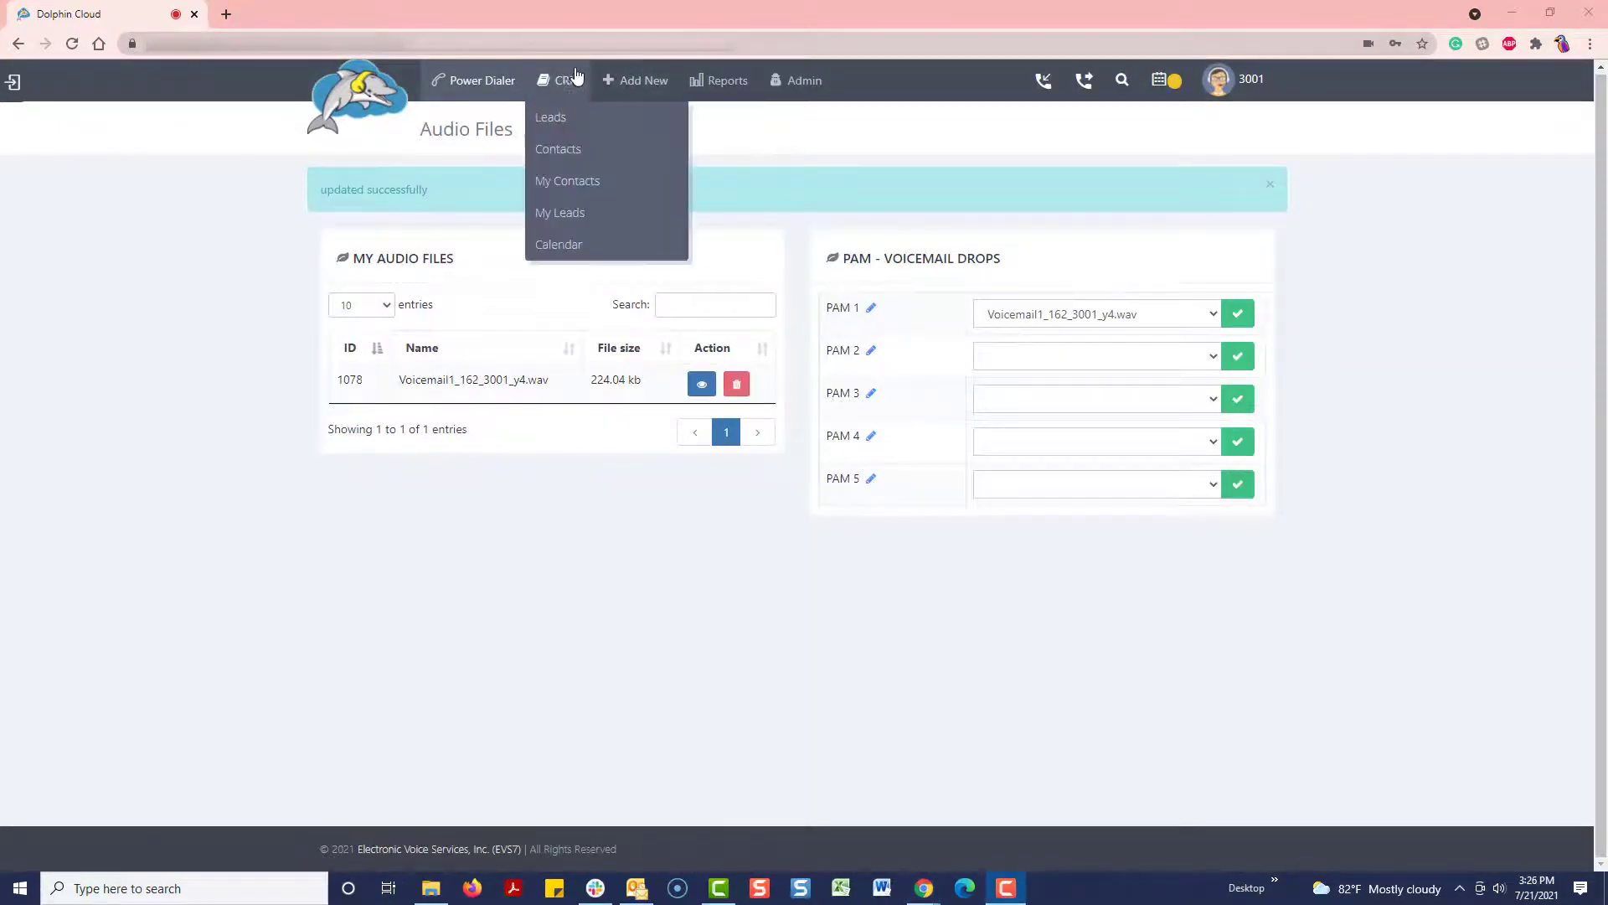
left_click(561, 122)
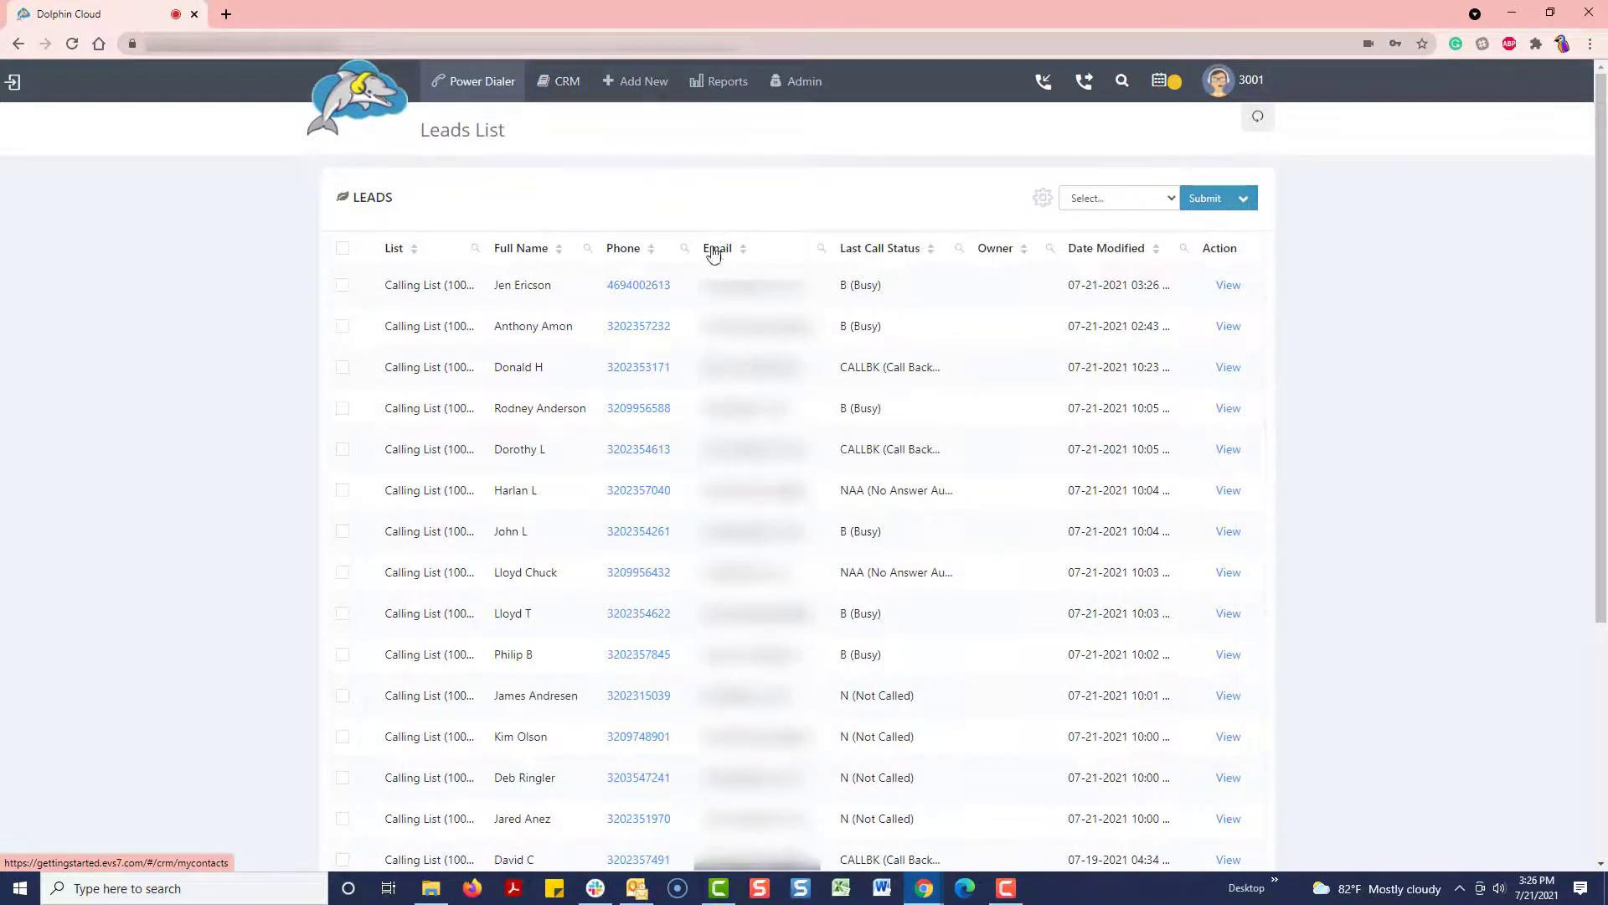
Step: Dial the top lead and drop the PAM voicemail, leaving the status PAM (PAM Auto)
left_click(656, 291)
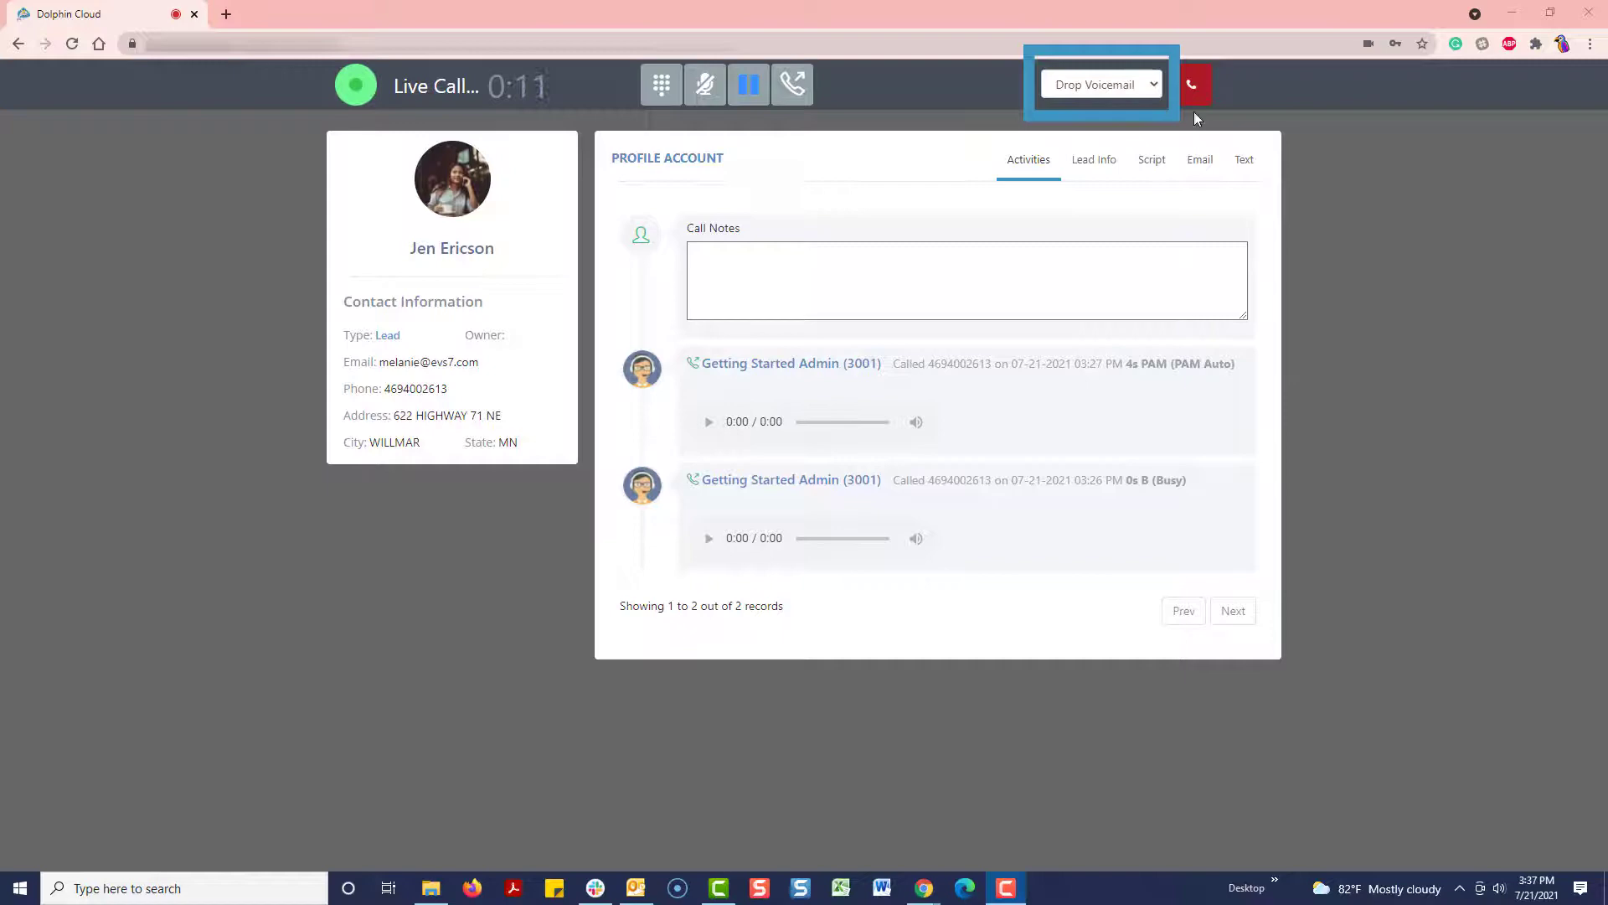
left_click(1102, 84)
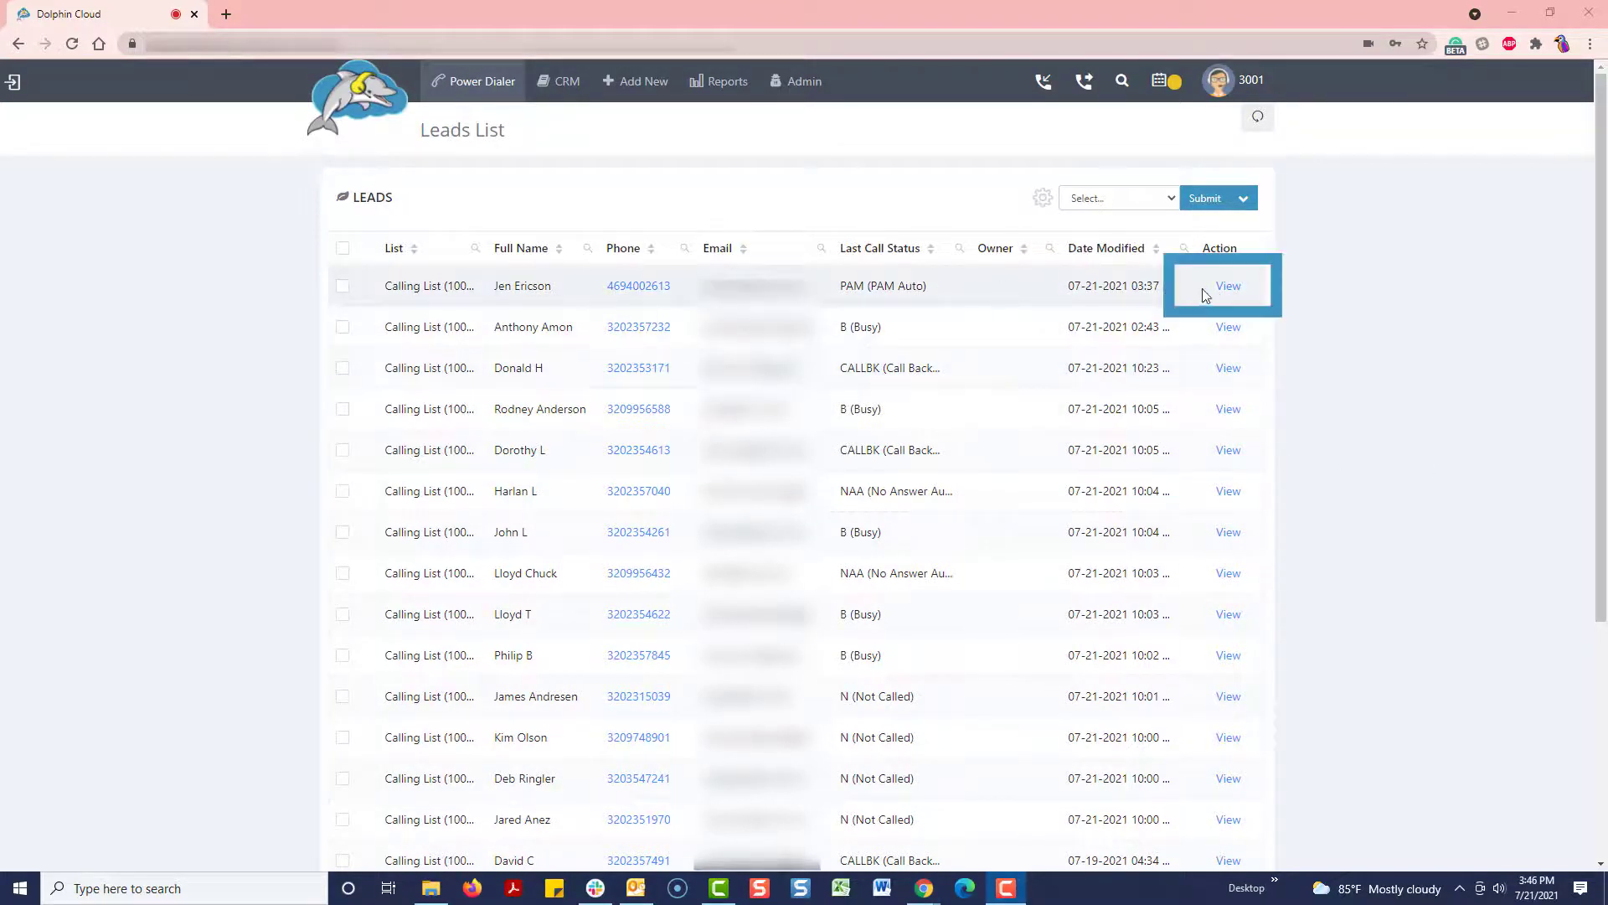
Step: Check the top lead's call history with its 15-second PAM drop, then list the campaigns
left_click(1228, 289)
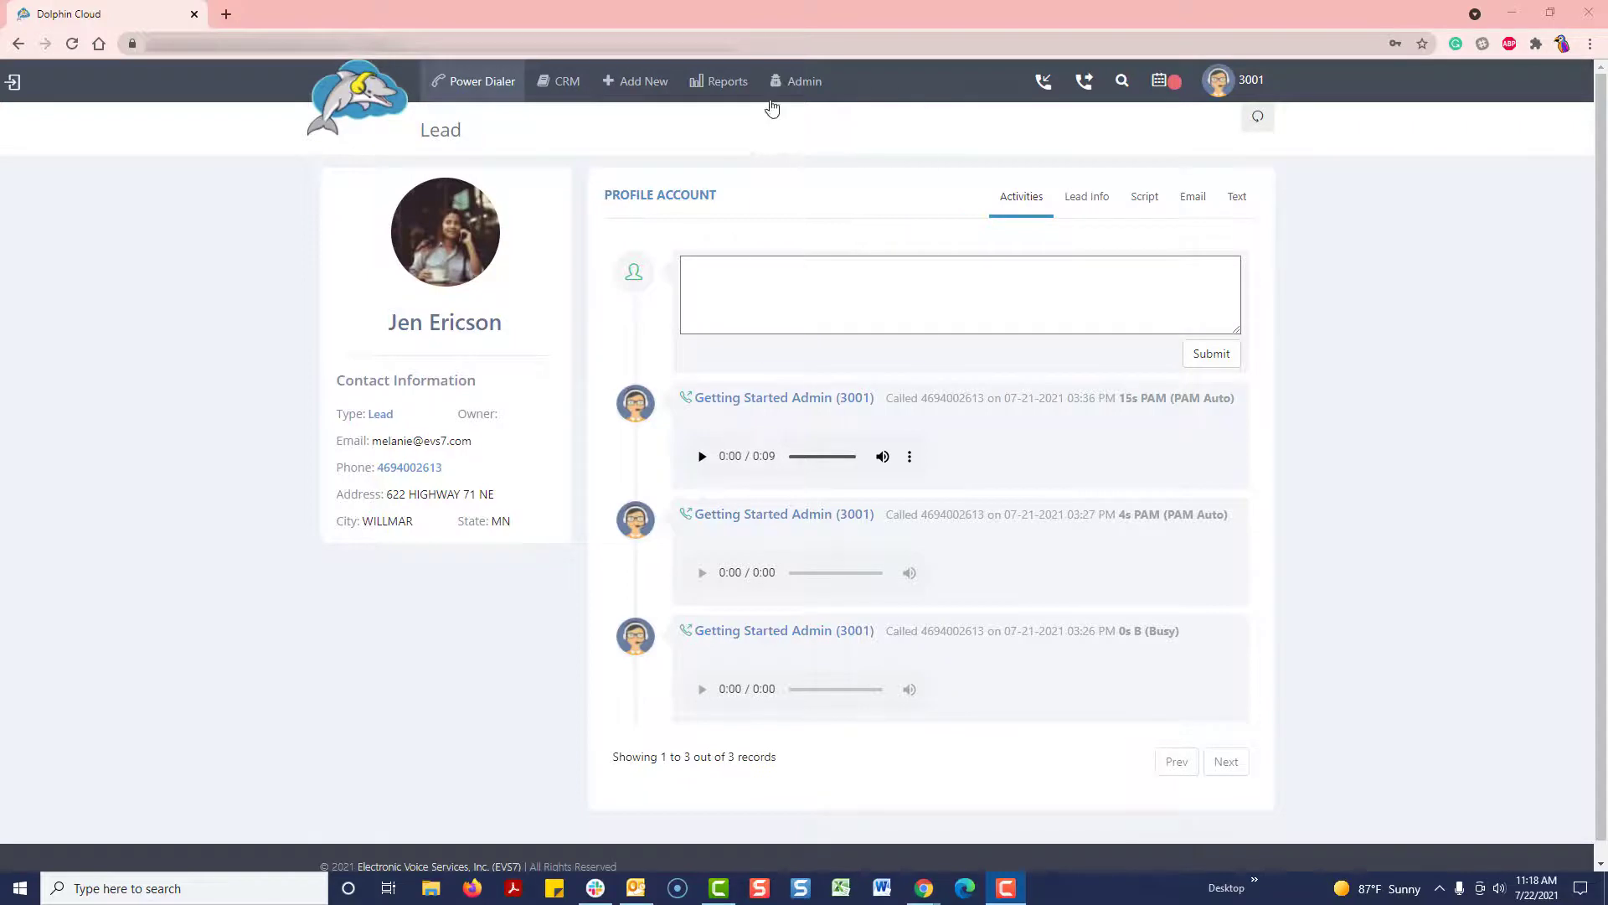
left_click(796, 81)
mouse_move(796, 151)
left_click(952, 153)
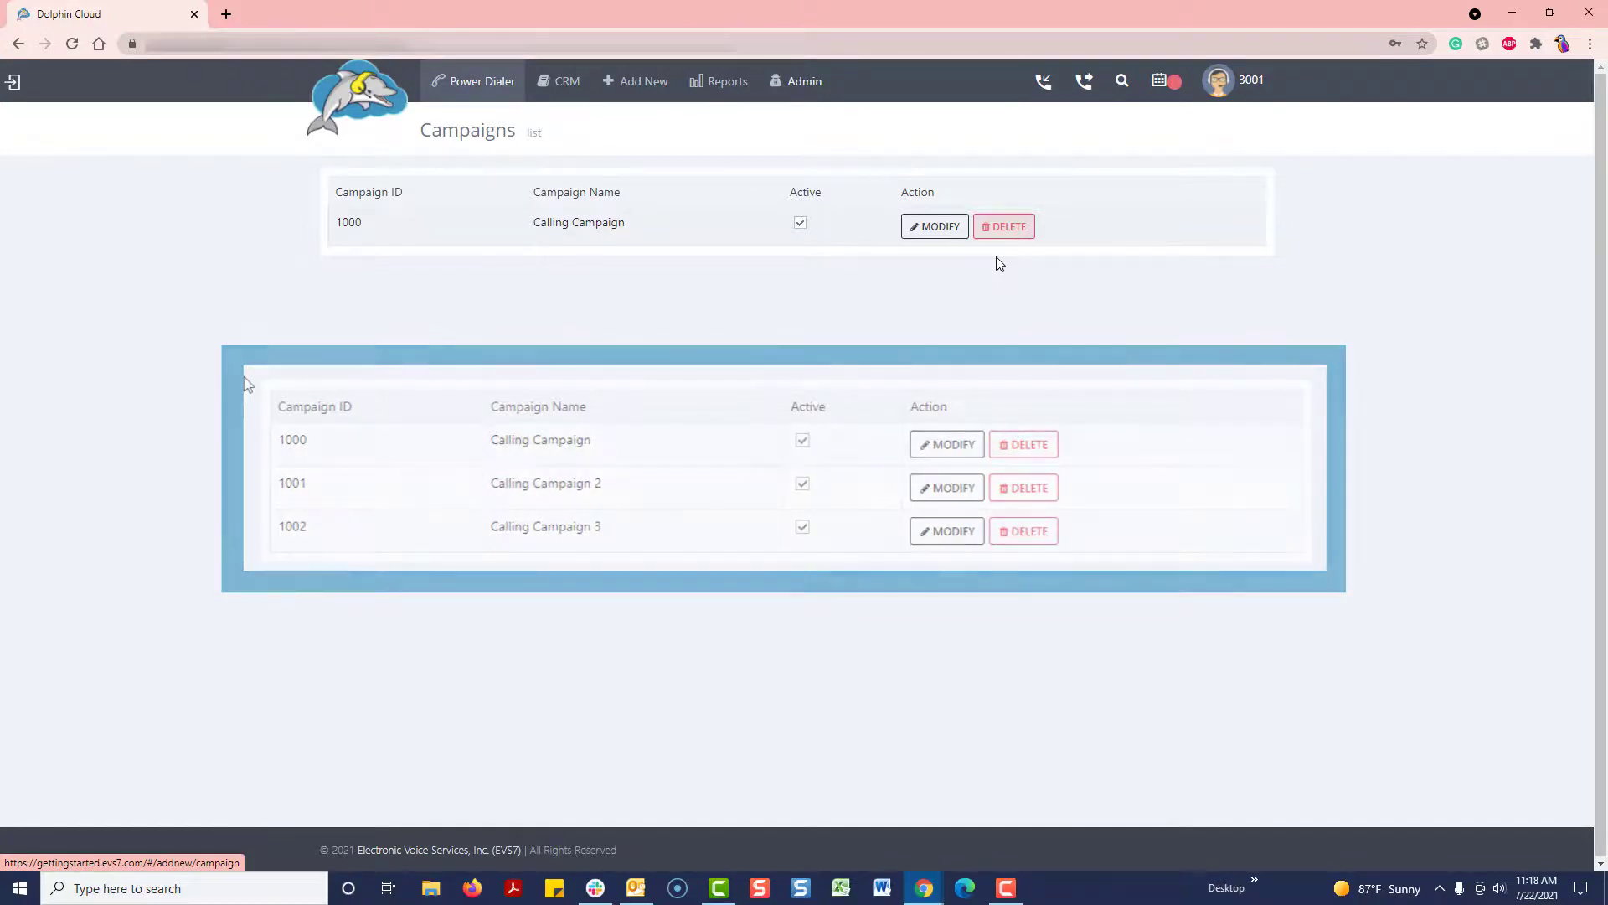
Step: Inspect Calling Campaign 1000's settings and Calling List's 117 leads, opening the top lead's profile
left_click(935, 226)
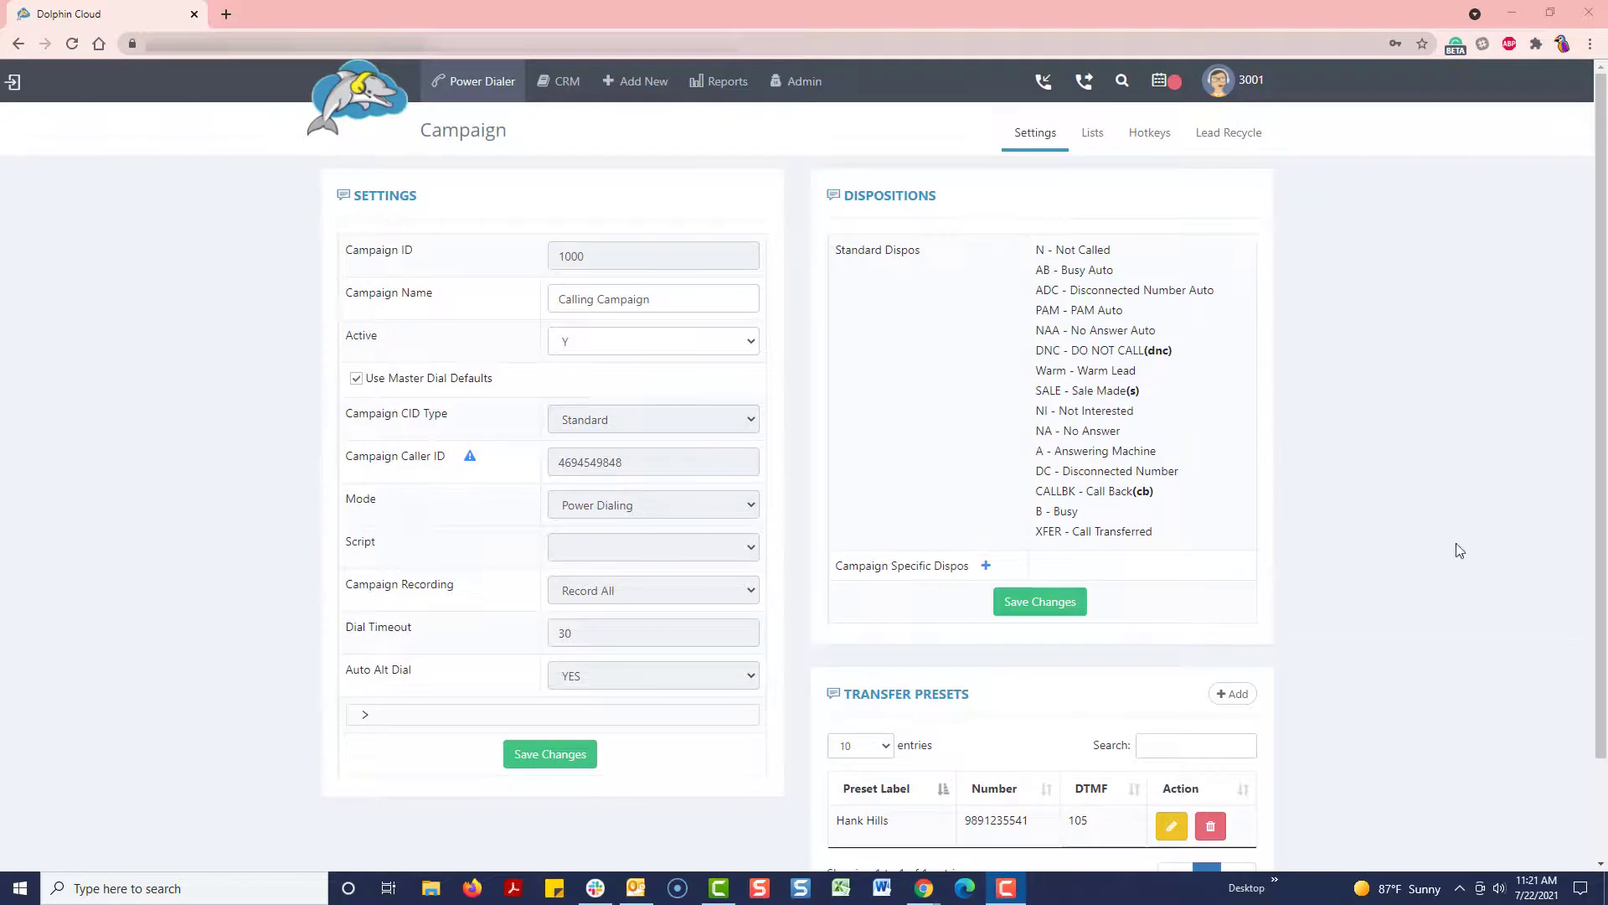
left_click(810, 86)
mouse_move(838, 185)
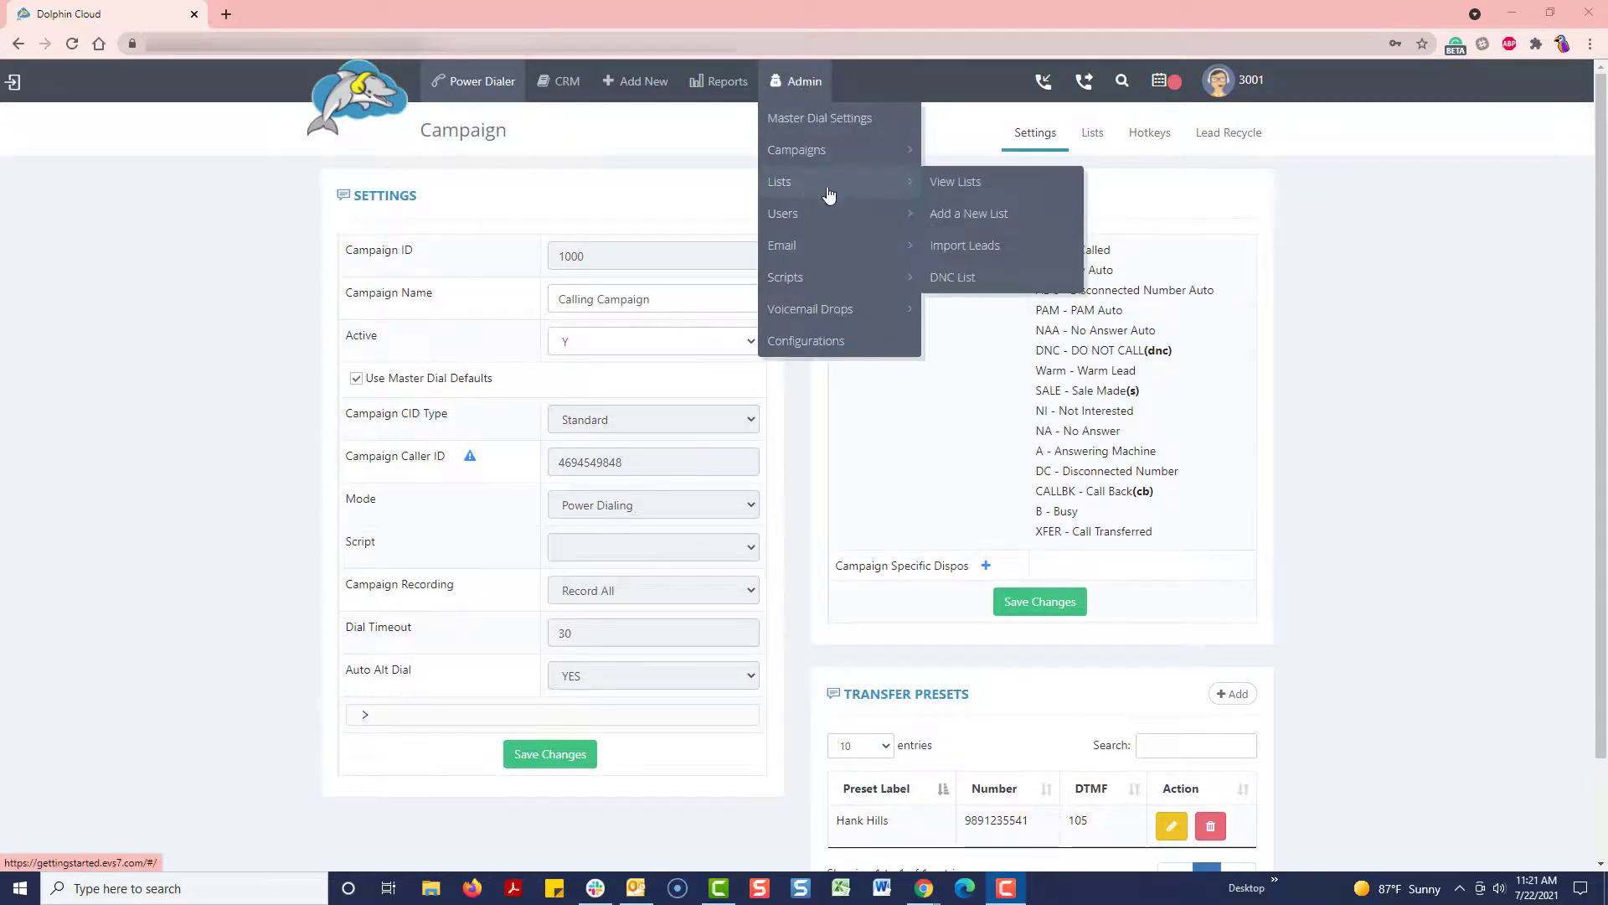
left_click(957, 186)
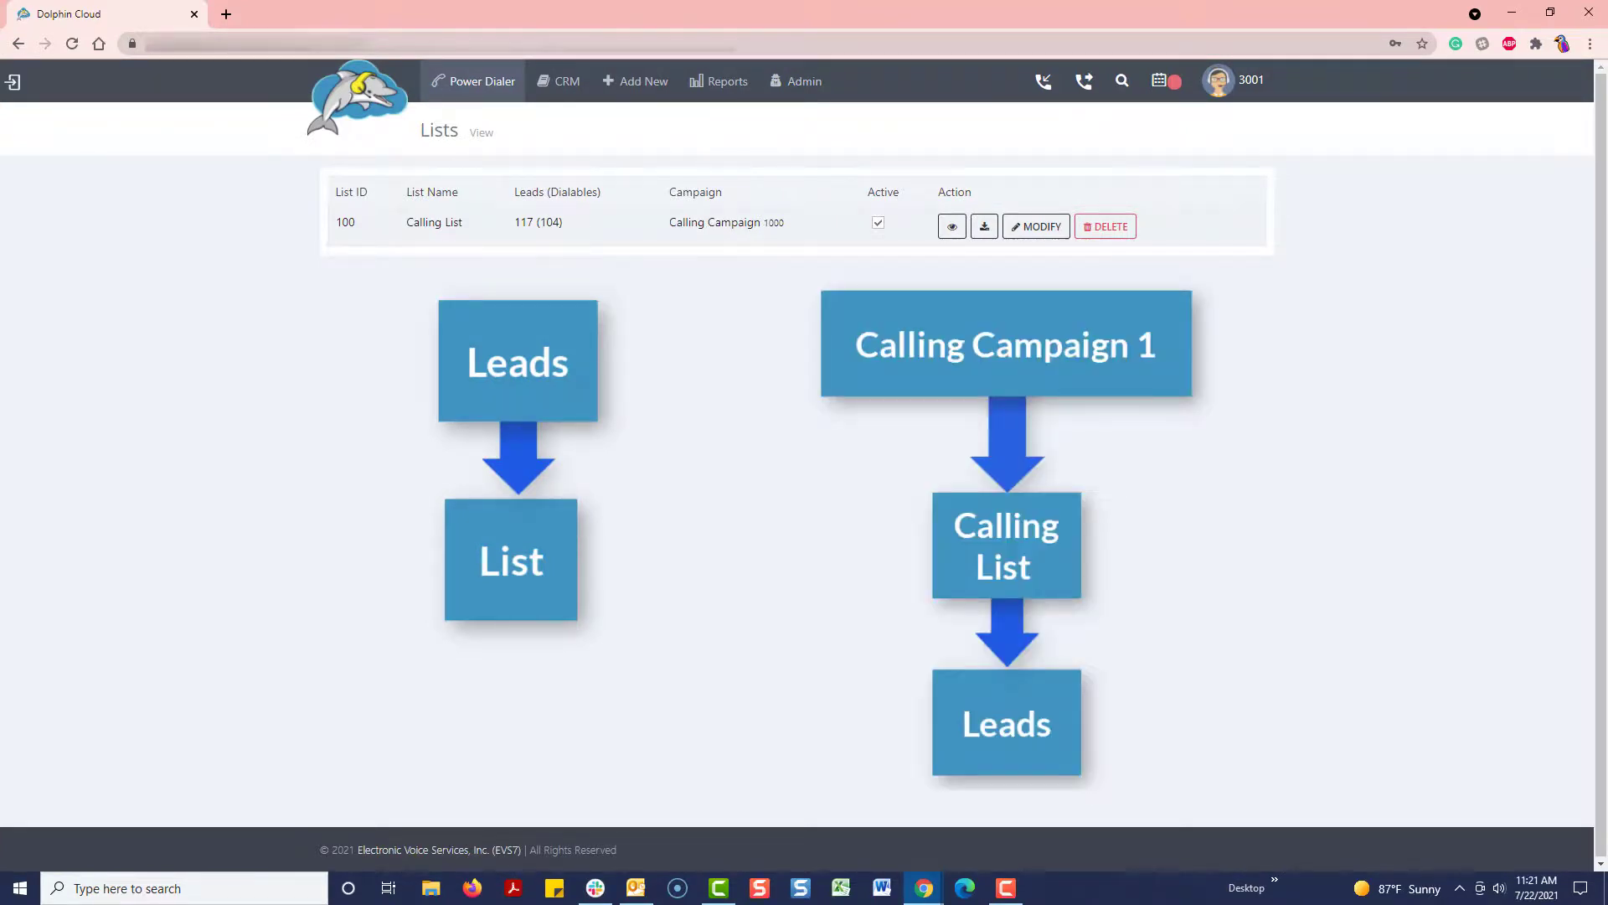
left_click(953, 226)
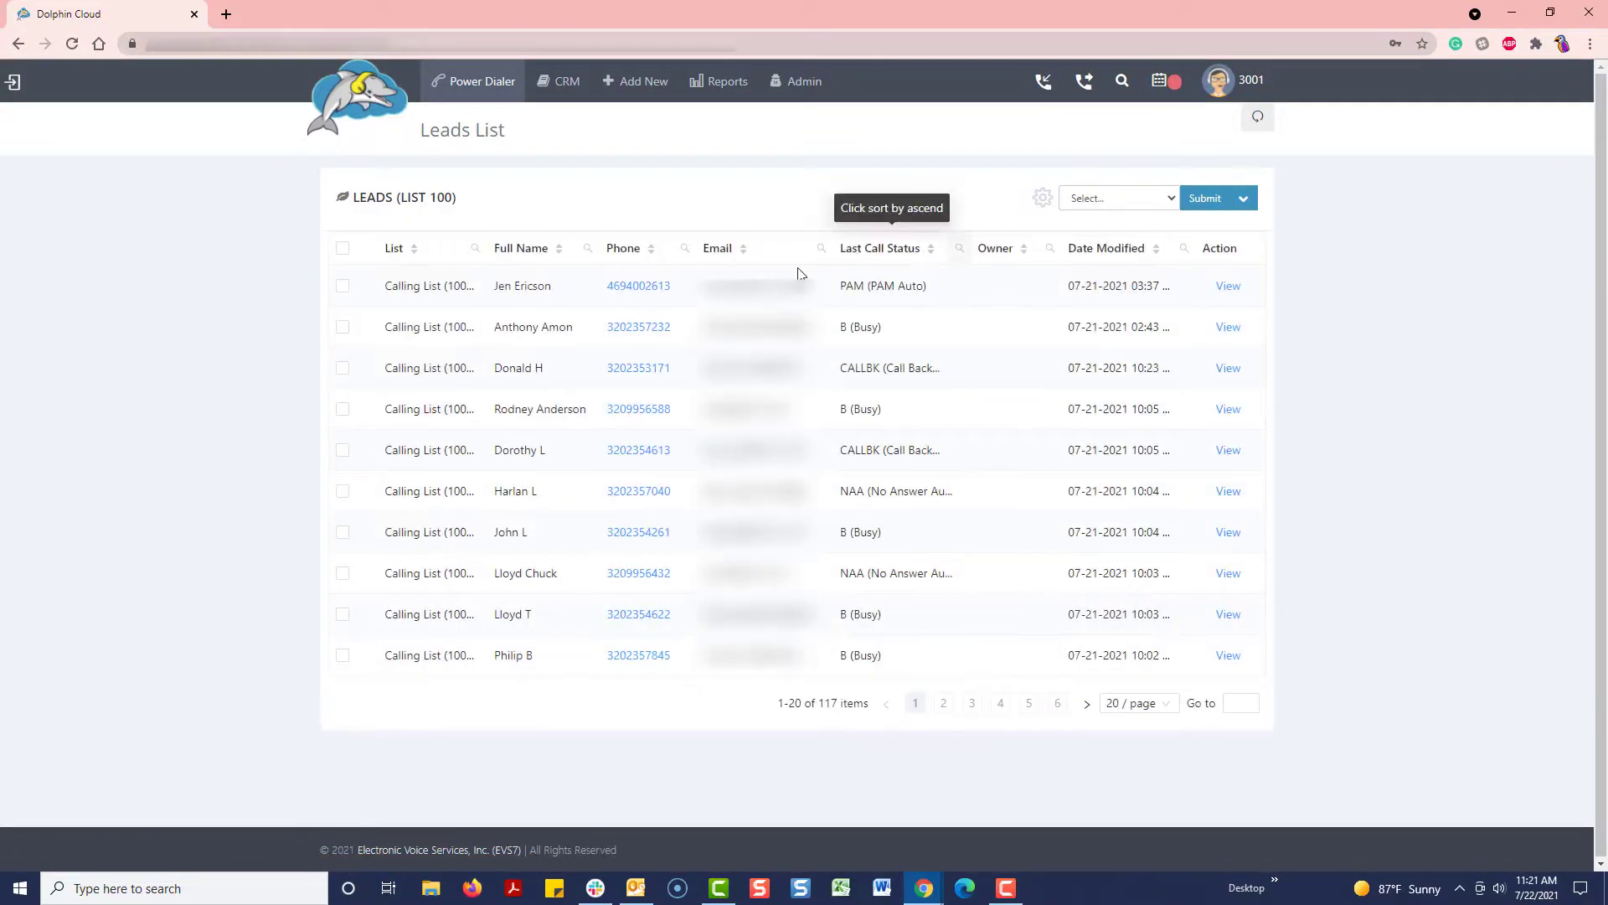
left_click(1222, 293)
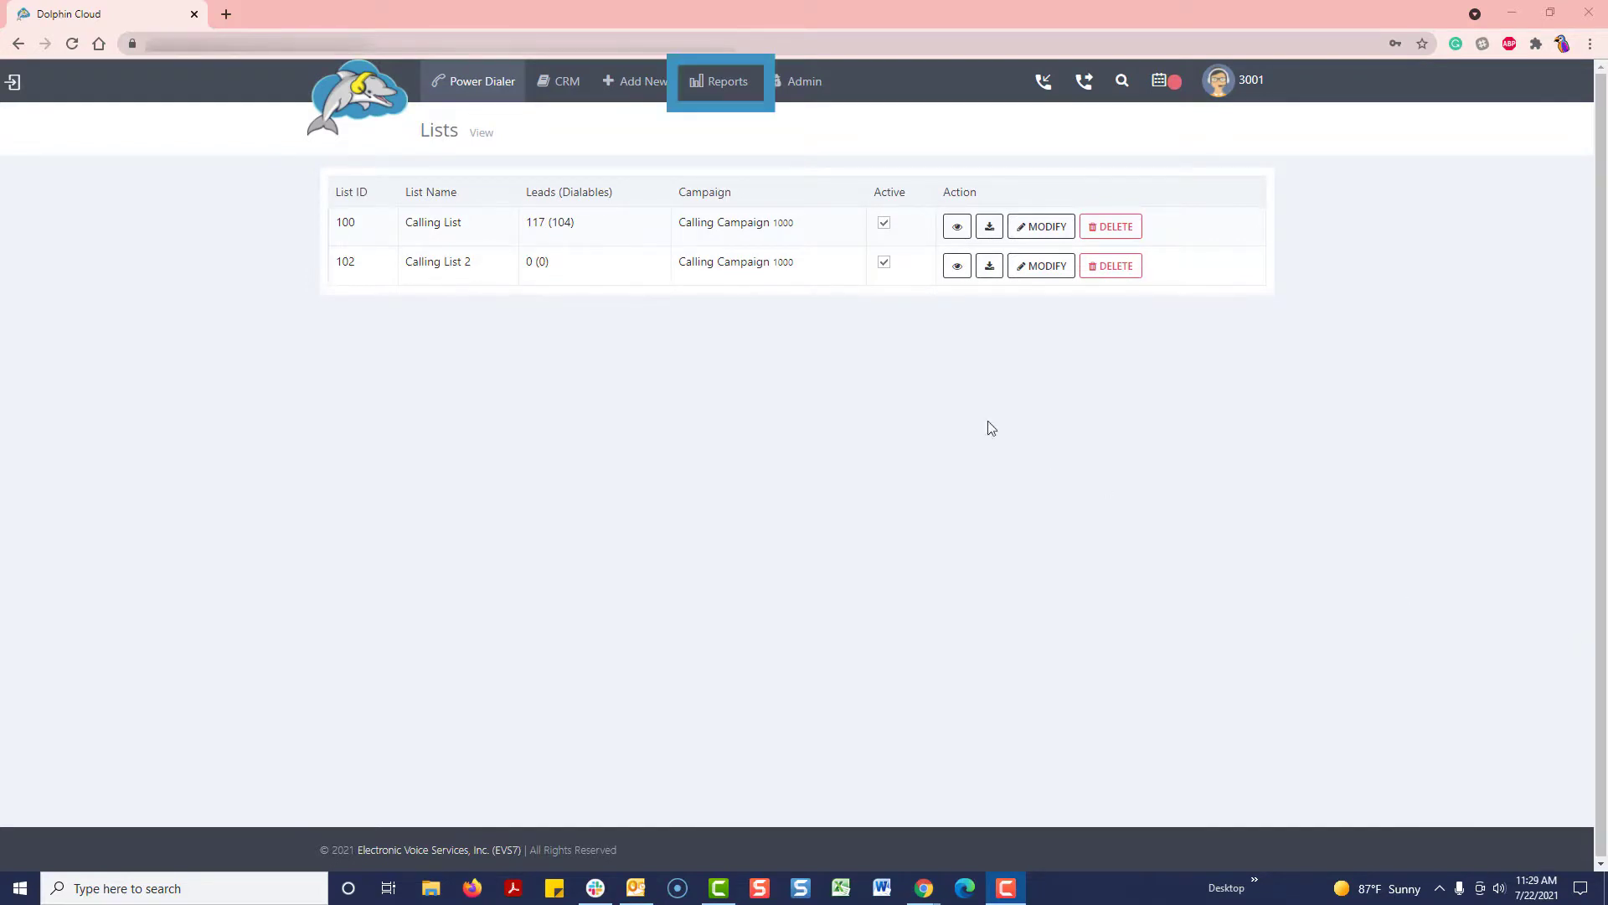
Step: Browse the Reports and Admin menus
left_click(725, 81)
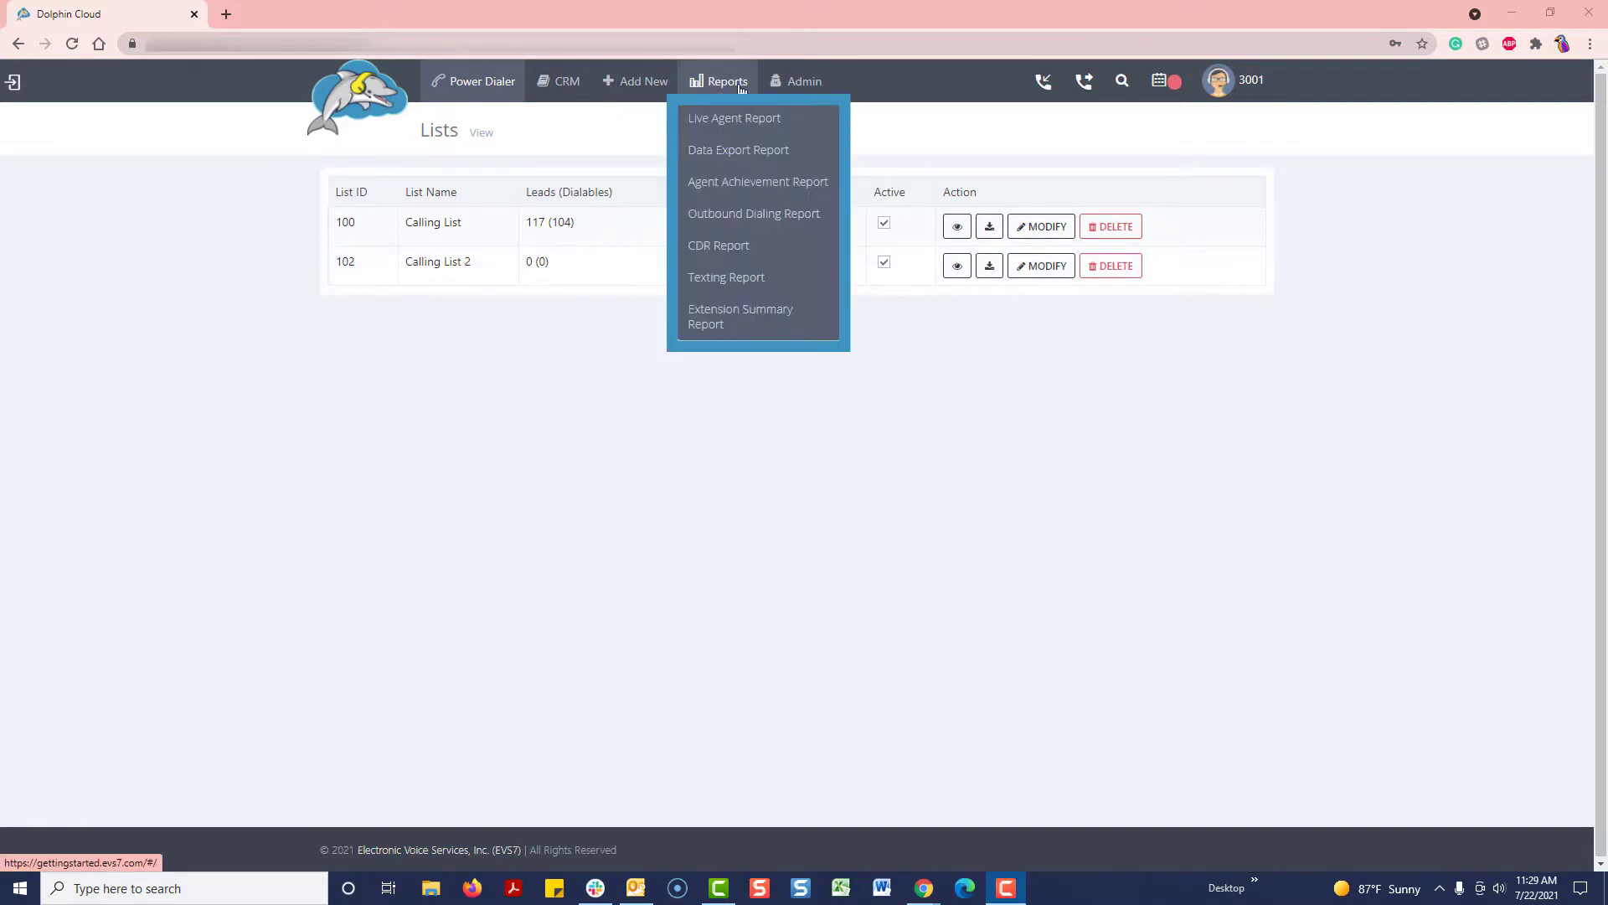
left_click(787, 83)
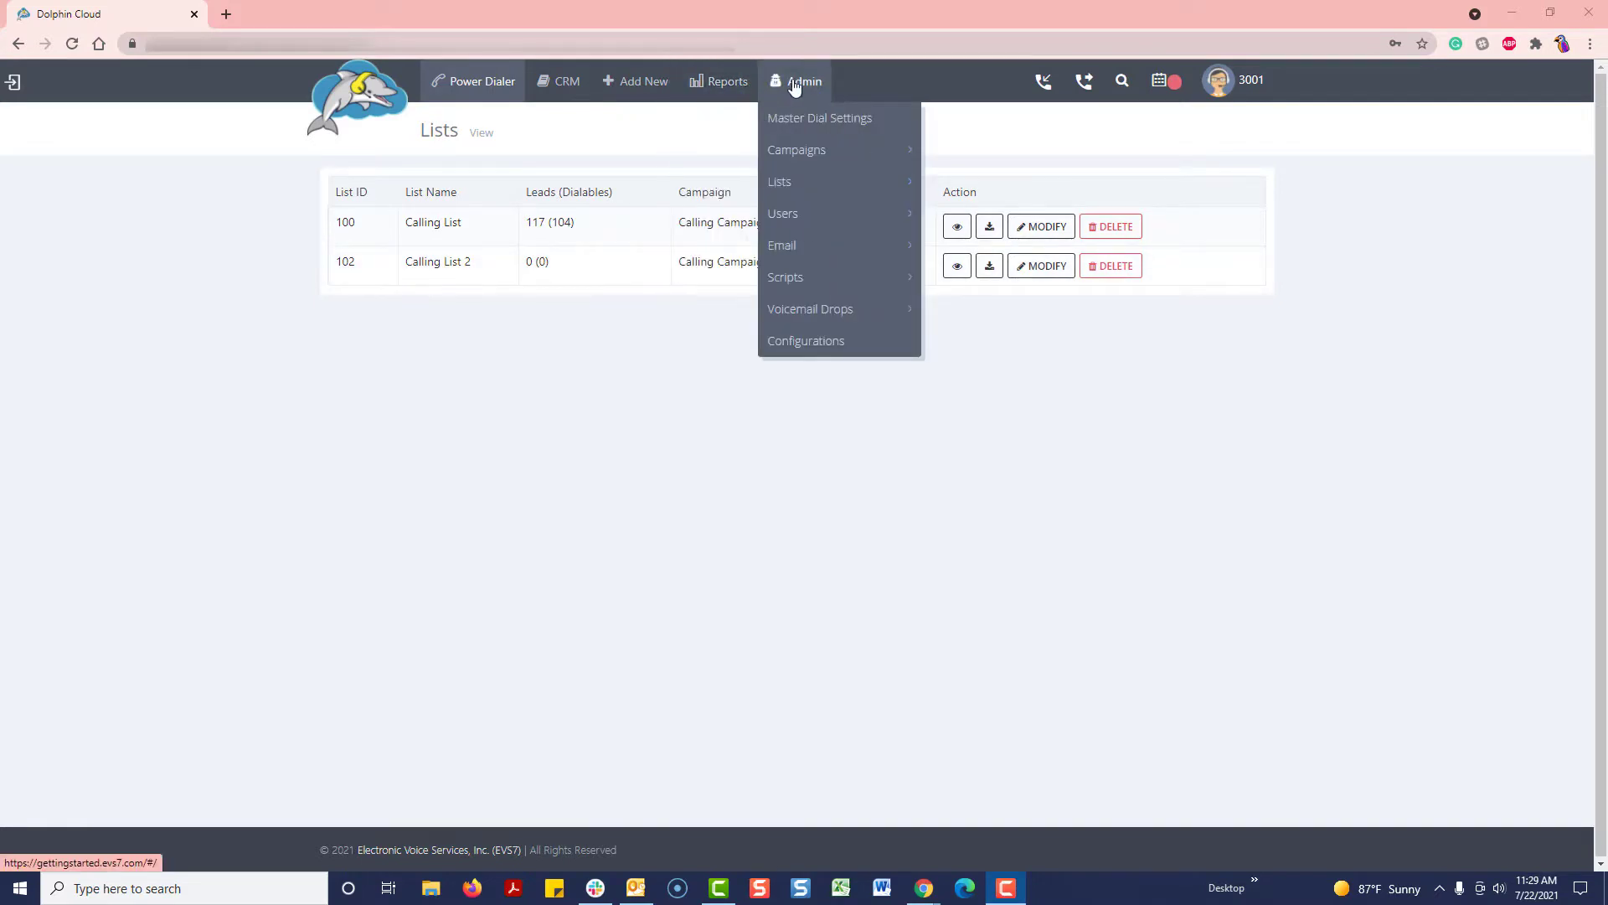